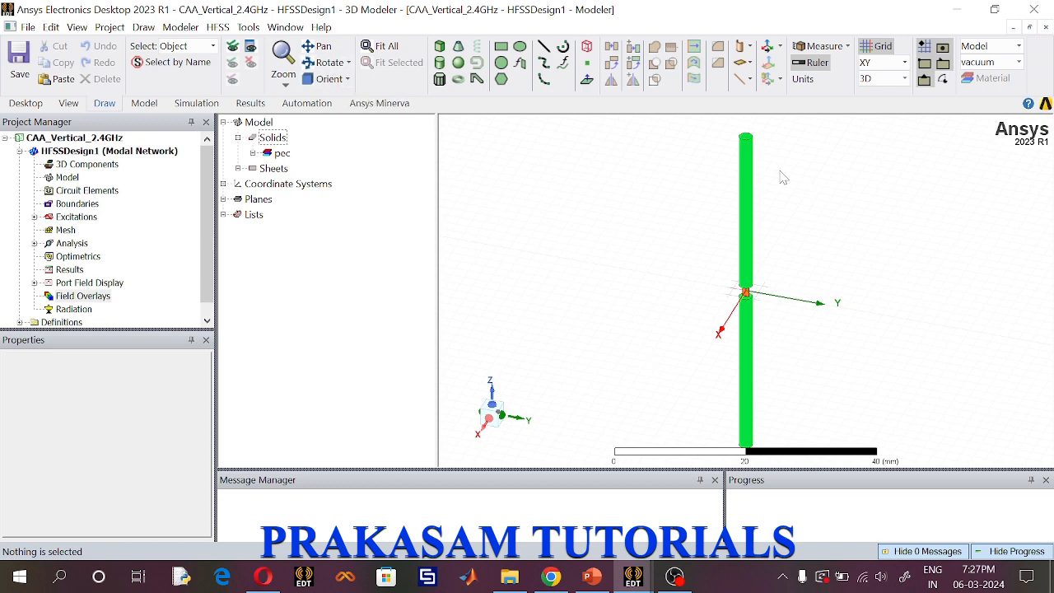
Duplicate both dipole arms and the port along a line with a vector of about -3, -1, 0 mm and a total number of 4.
{"action": "left_click_drag", "start_coordinate": [722, 124], "coordinate": [793, 468]}
{"action": "scroll", "coordinate": [755, 308], "scroll_direction": "up", "scroll_amount": 5}
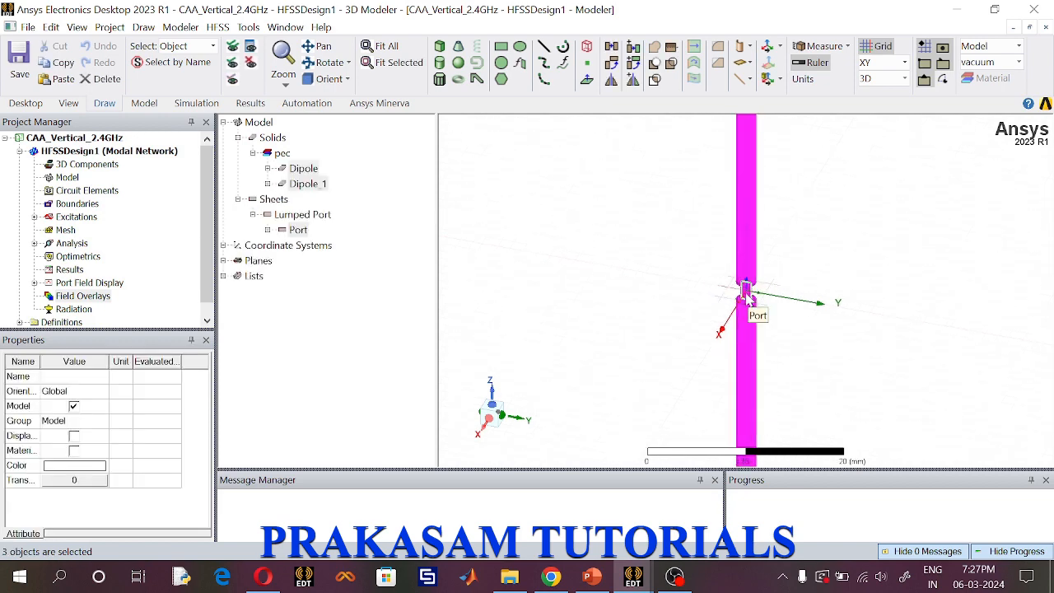
{"action": "right_click", "coordinate": [746, 290]}
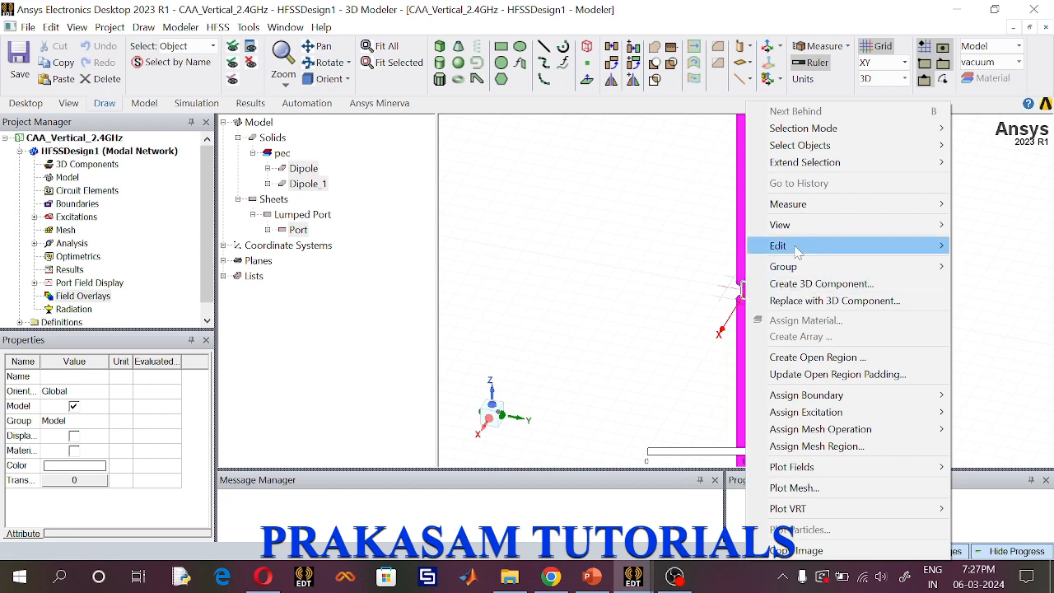
{"action": "mouse_move", "coordinate": [796, 251]}
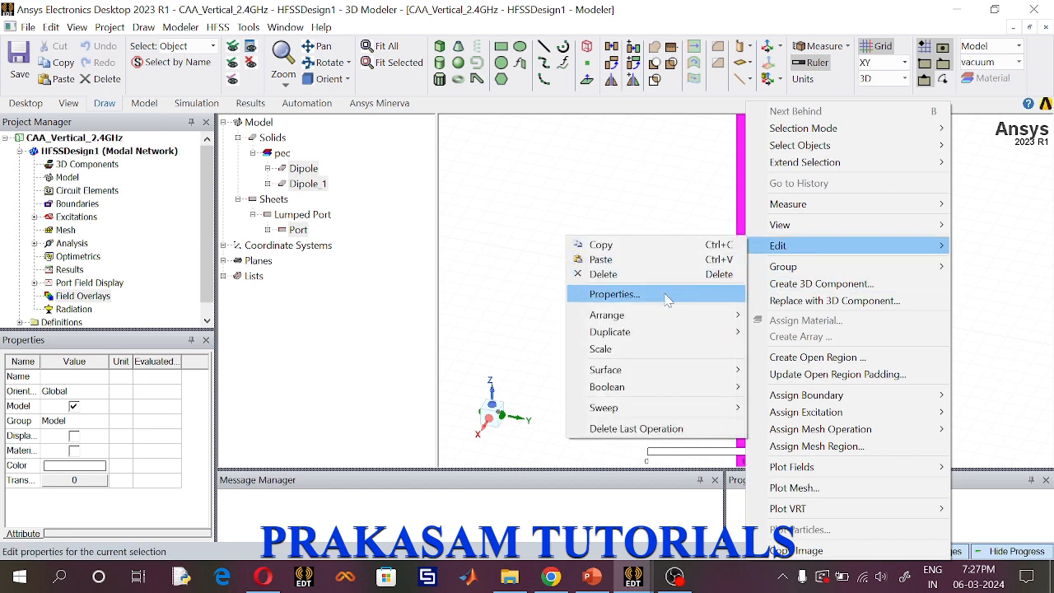
{"action": "mouse_move", "coordinate": [659, 334]}
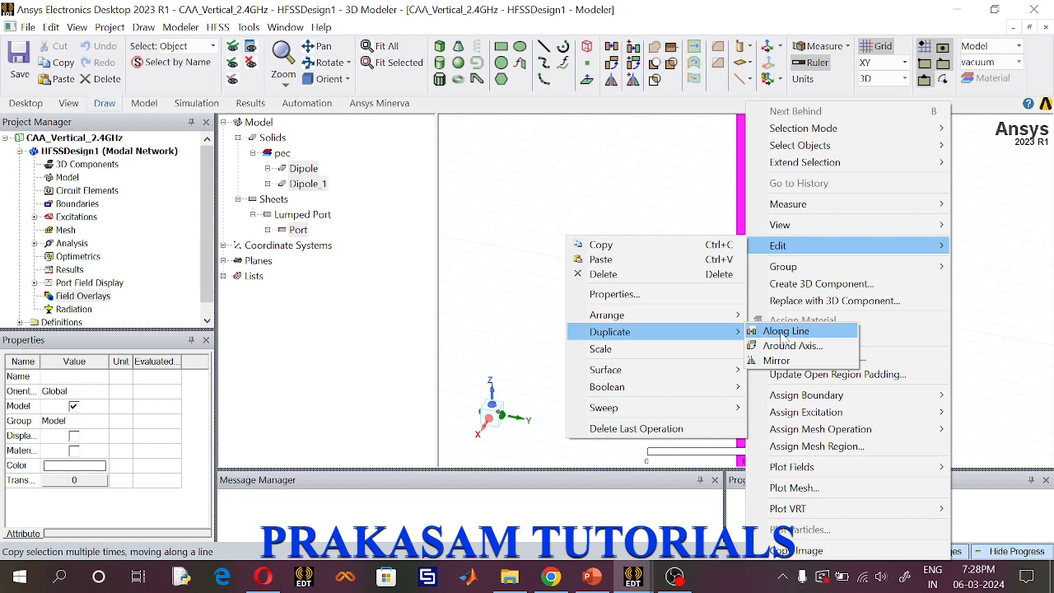
{"action": "left_click", "coordinate": [782, 332]}
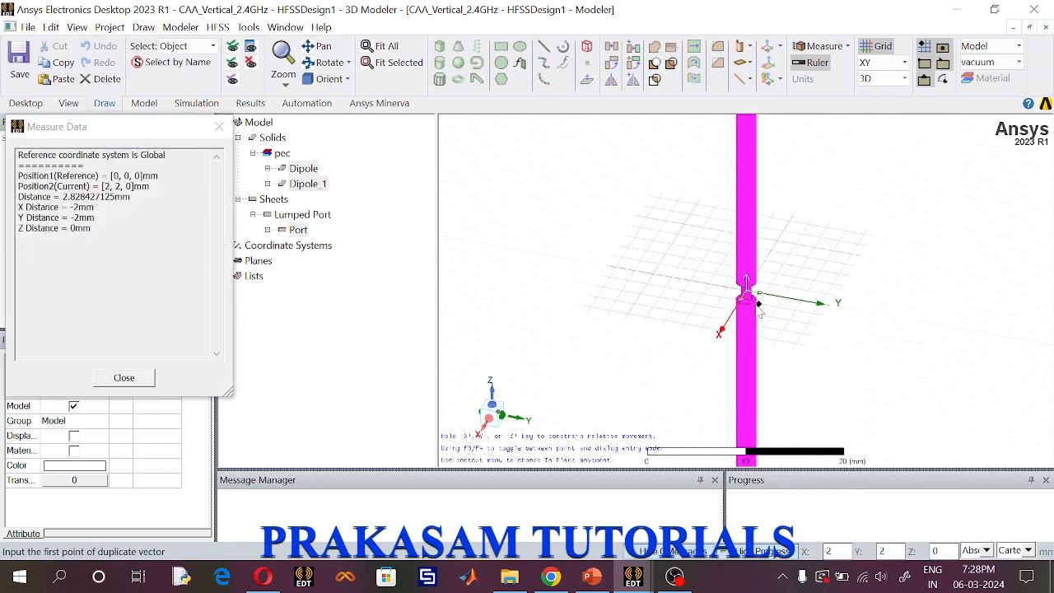
{"action": "scroll", "coordinate": [746, 298], "scroll_direction": "up", "scroll_amount": 5}
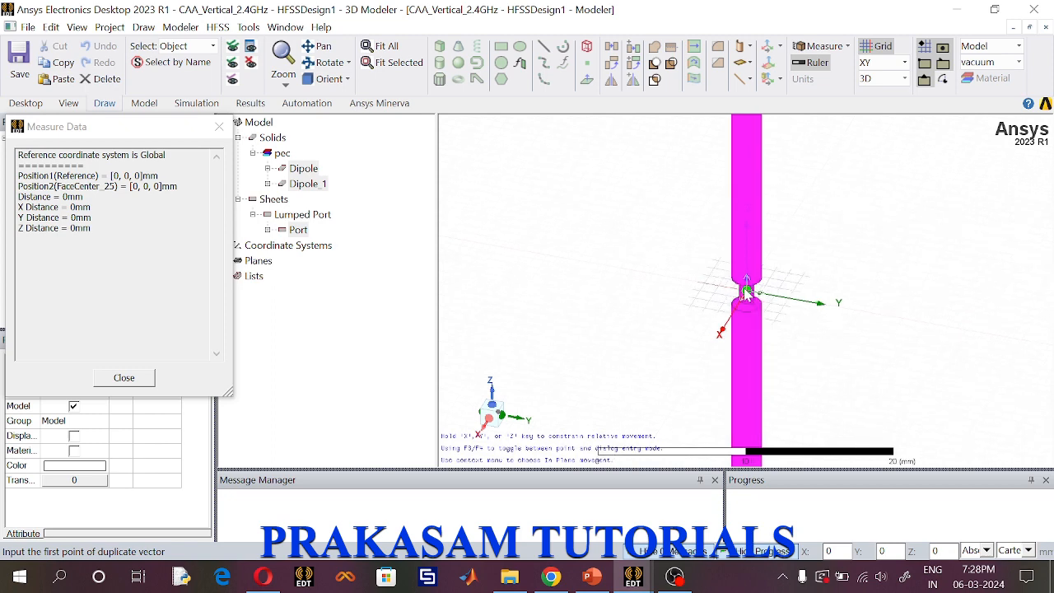
{"action": "left_click", "coordinate": [749, 295]}
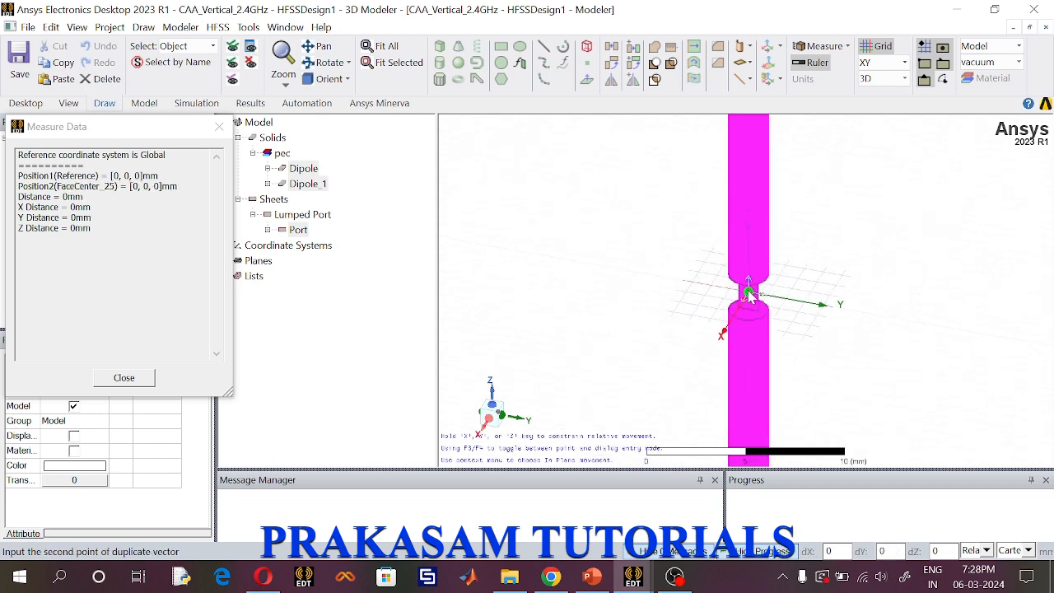
{"action": "left_click", "coordinate": [751, 259]}
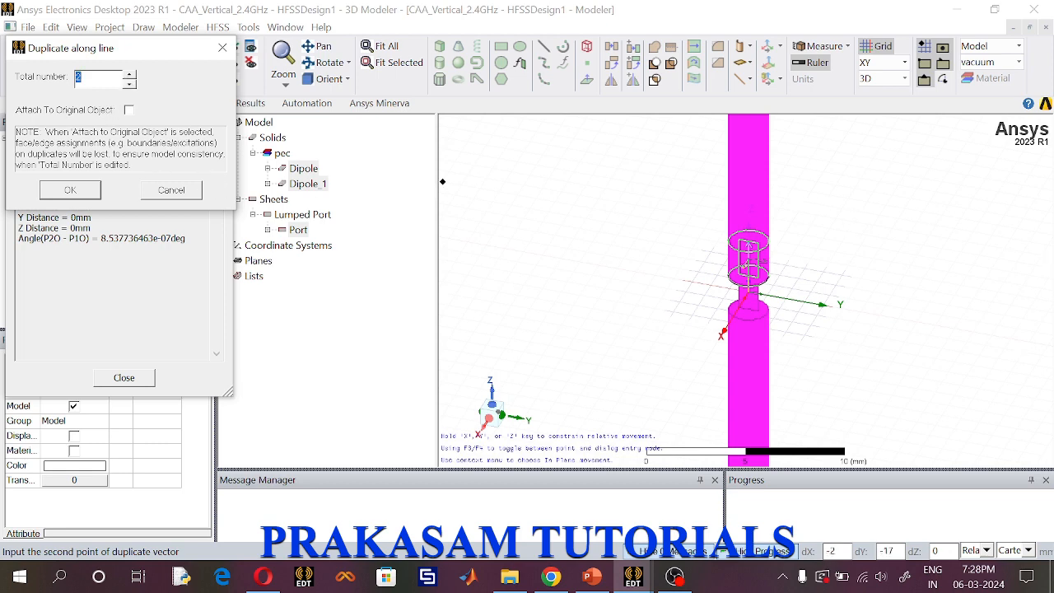
{"action": "type", "text": "4"}
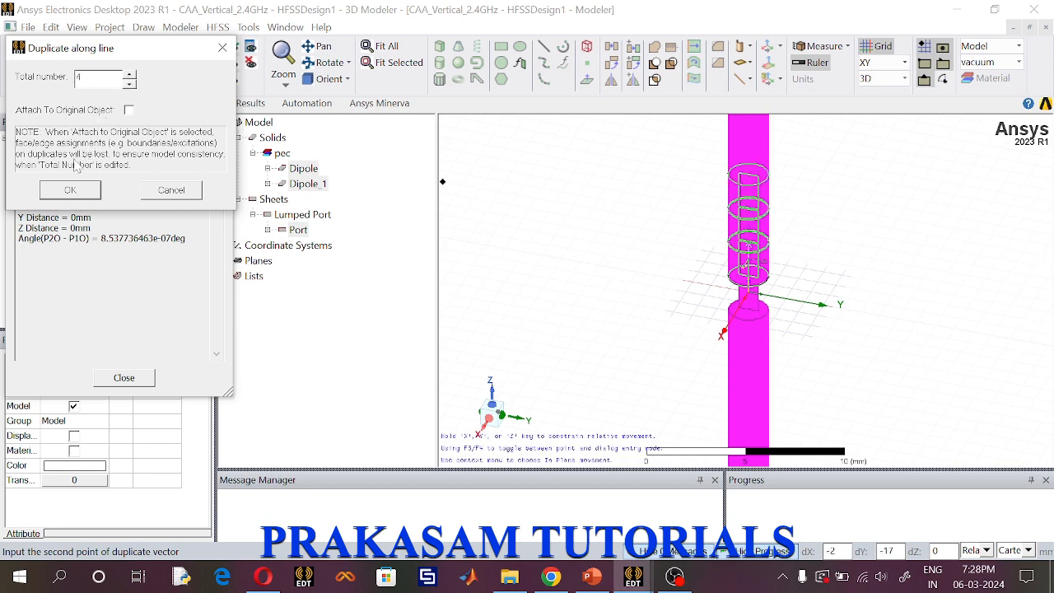
{"action": "left_click", "coordinate": [70, 190]}
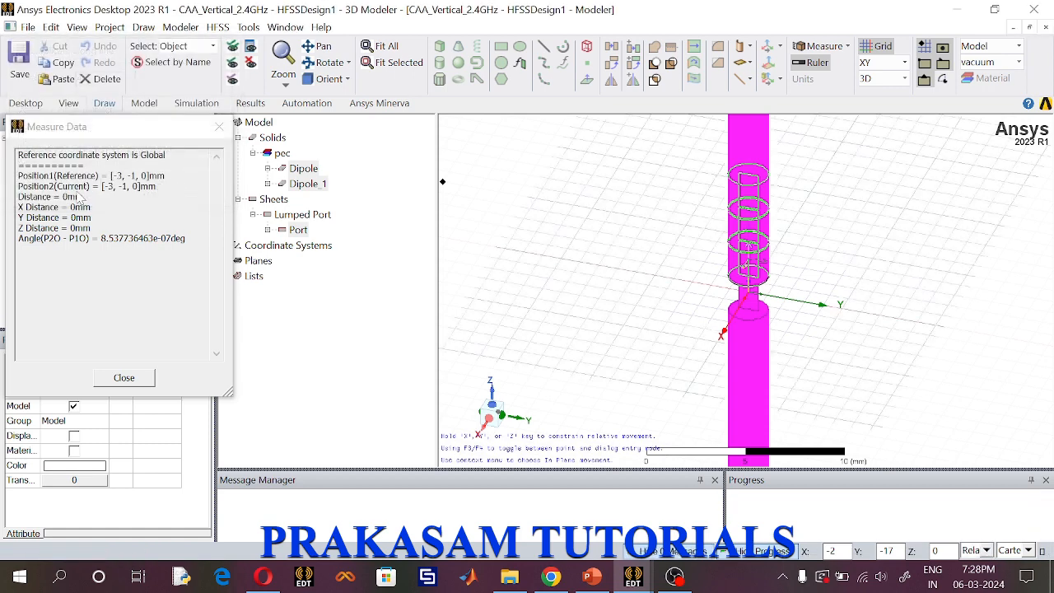
{"action": "left_click", "coordinate": [123, 377]}
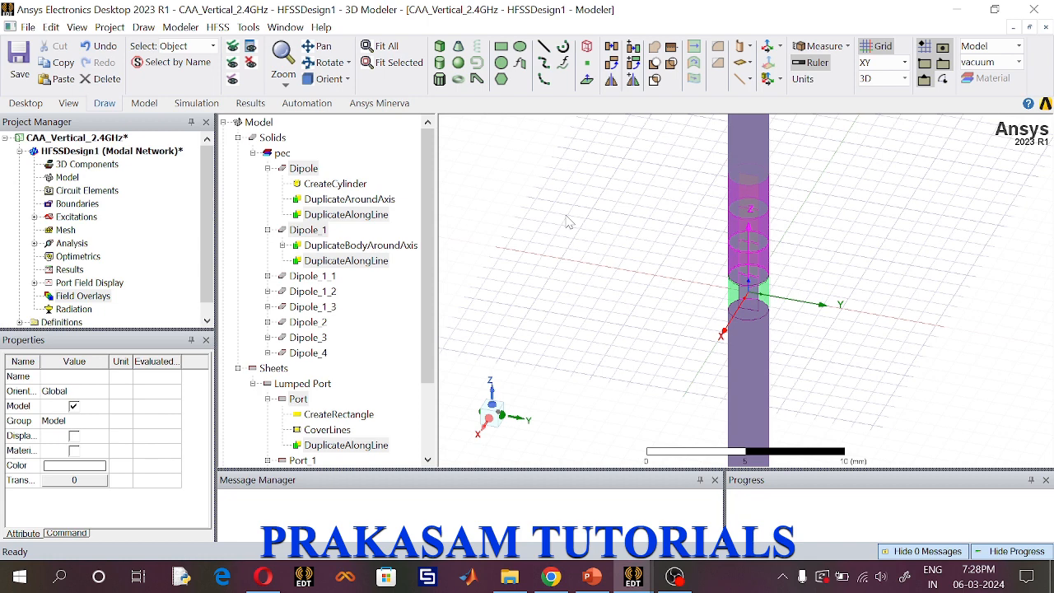
Examine the DuplicateAlongLine and DuplicateAroundAxis command properties in the history of the original Dipole.
{"action": "left_click", "coordinate": [350, 216]}
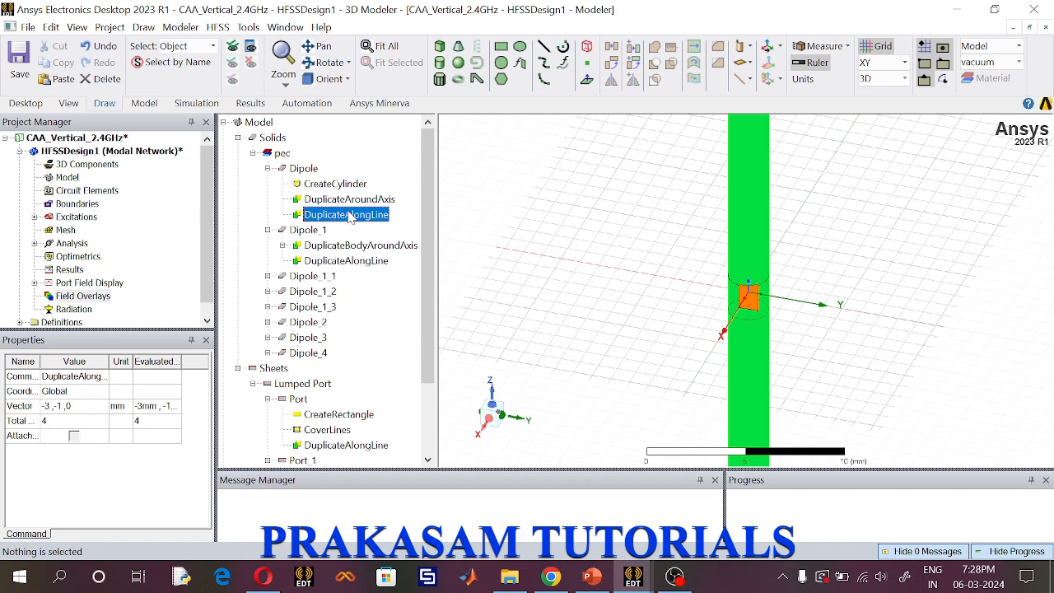
{"action": "left_click", "coordinate": [306, 169]}
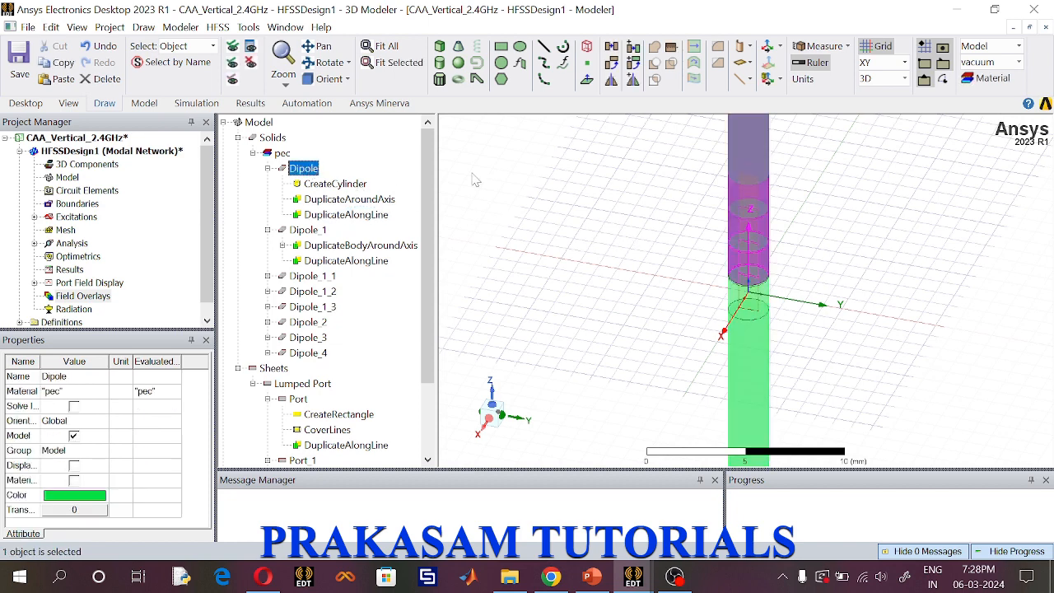
{"action": "left_click", "coordinate": [392, 171]}
{"action": "left_click", "coordinate": [306, 169]}
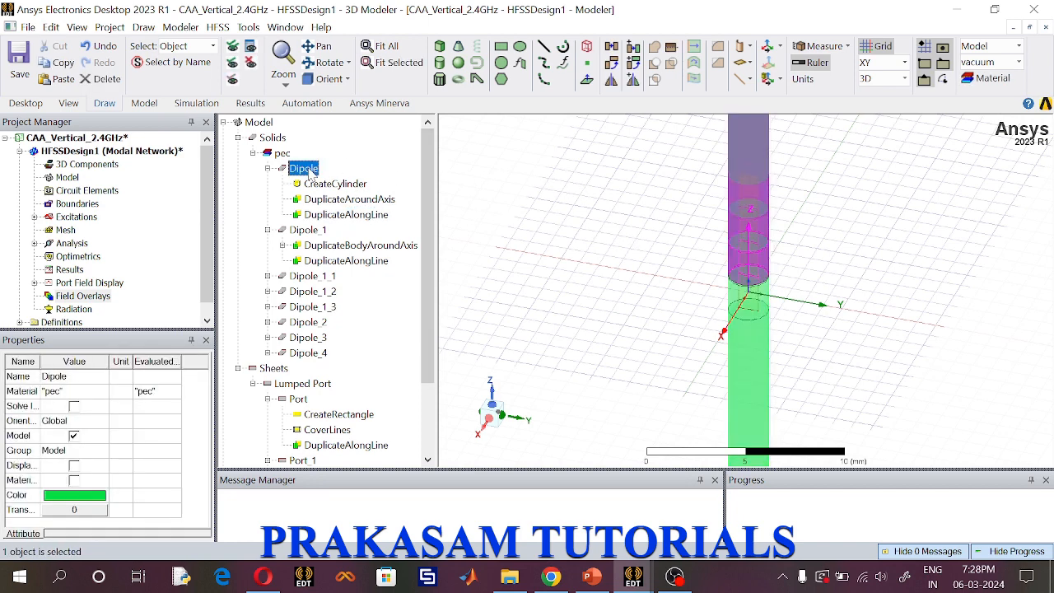
{"action": "double_click", "coordinate": [326, 216]}
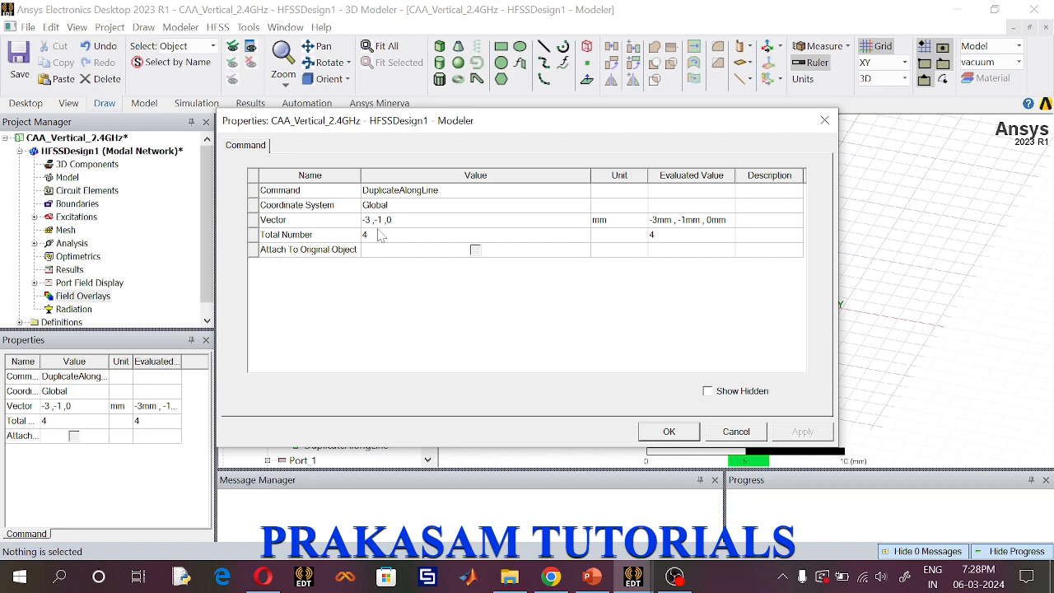
{"action": "left_click", "coordinate": [737, 431]}
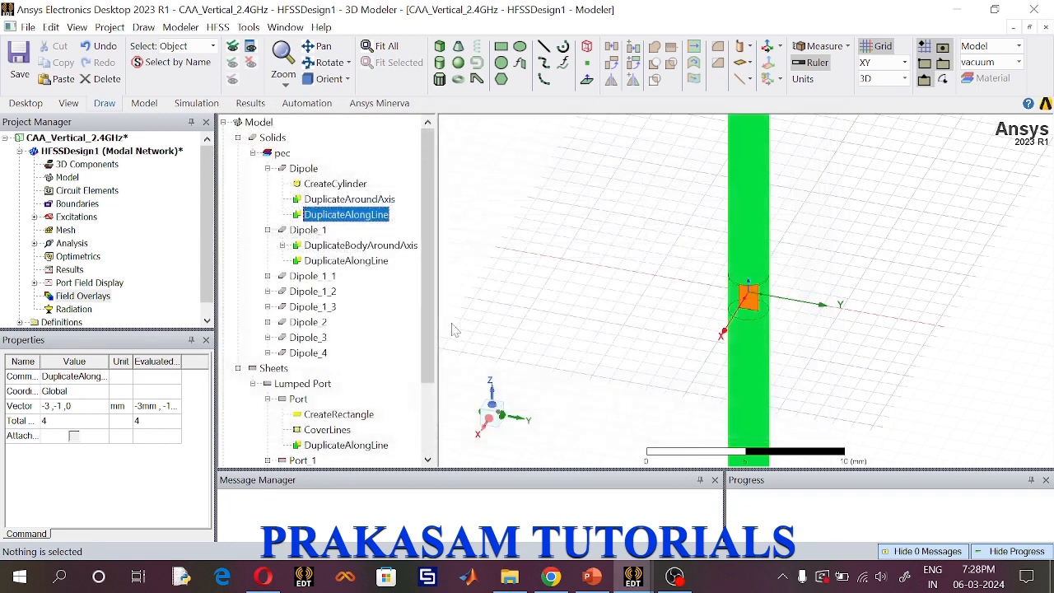
{"action": "left_click", "coordinate": [331, 202]}
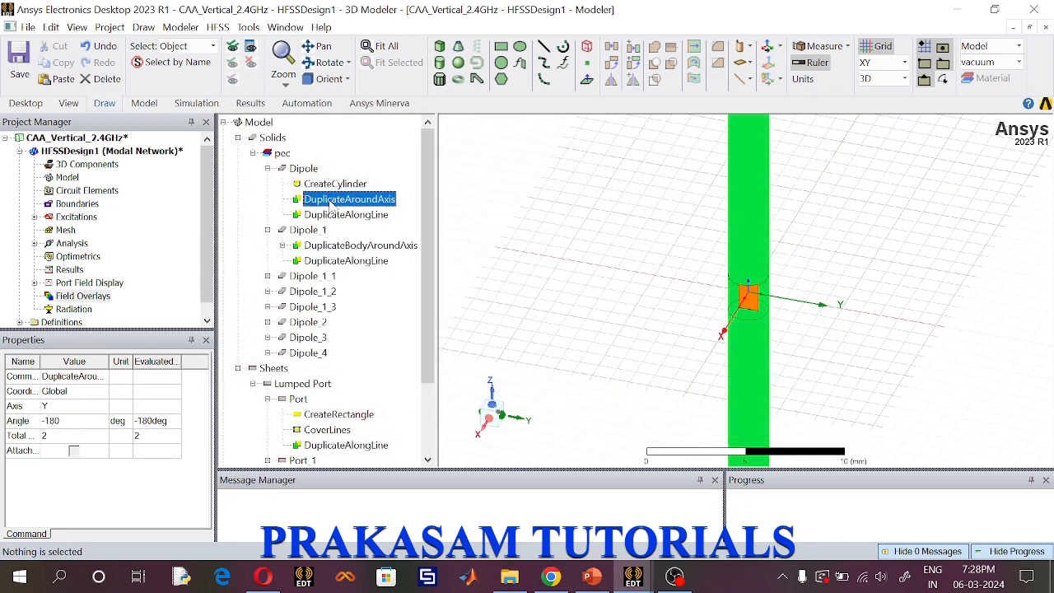
{"action": "double_click", "coordinate": [330, 205]}
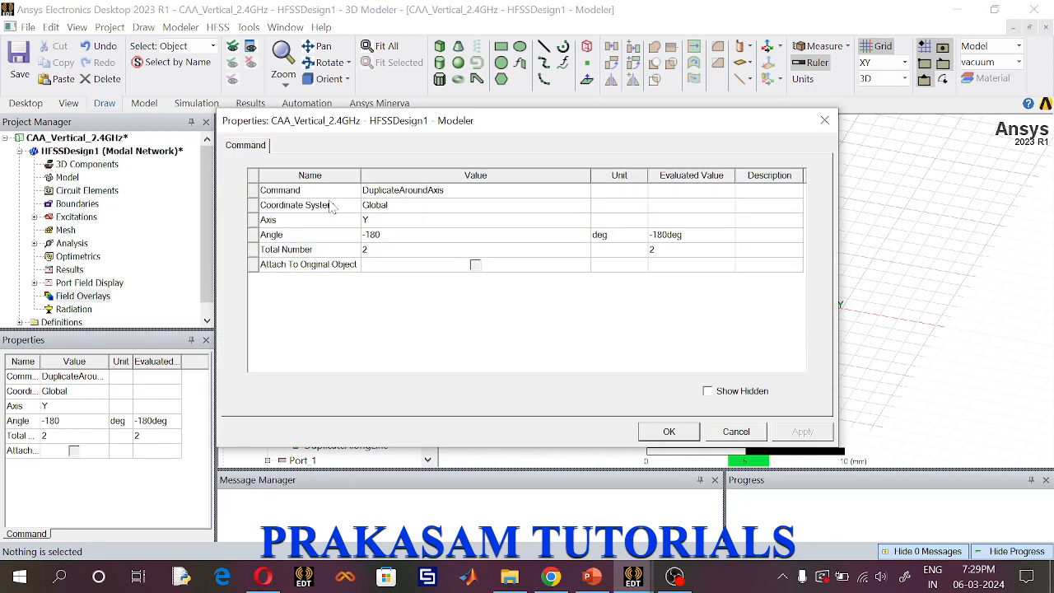
{"action": "left_click", "coordinate": [756, 430]}
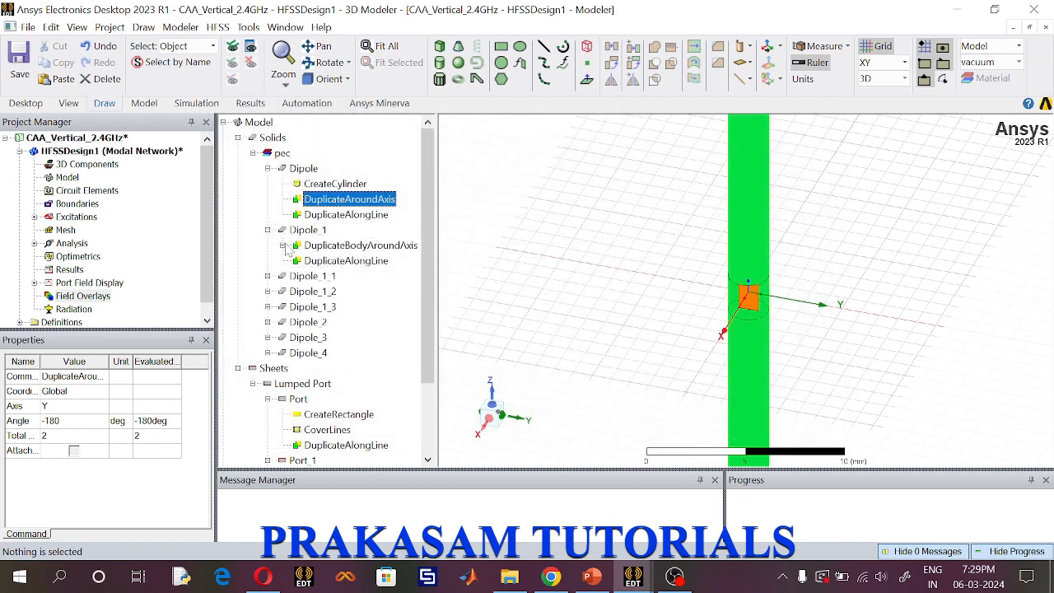
Examine Dipole_1, Dipole_1_1 and Dipole_2 in the model, including the DuplicateAlongLine properties nested in the Dipole_2 history.
{"action": "left_click", "coordinate": [347, 262]}
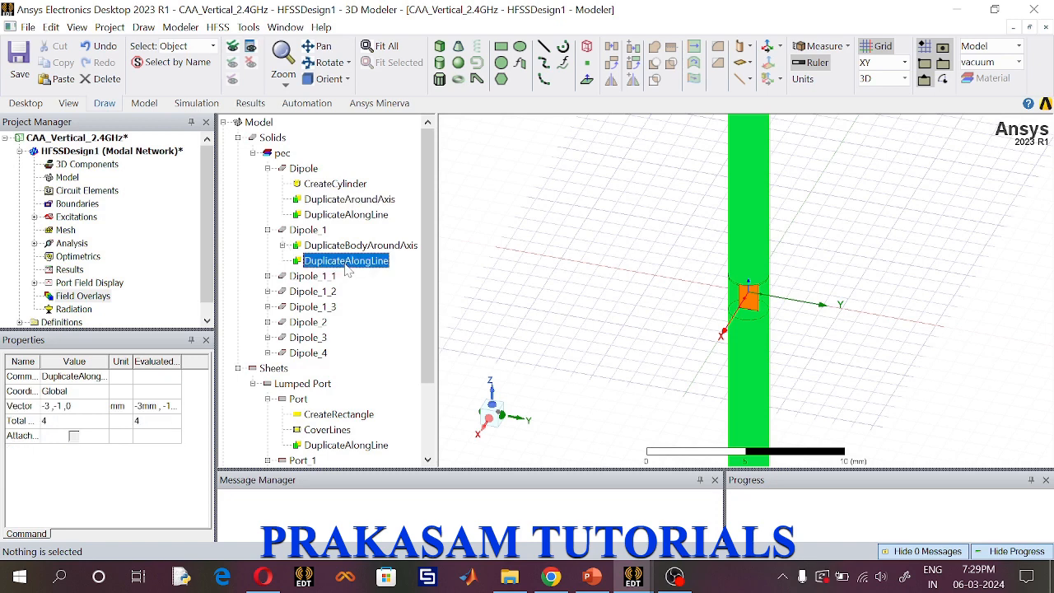
{"action": "left_click", "coordinate": [308, 230]}
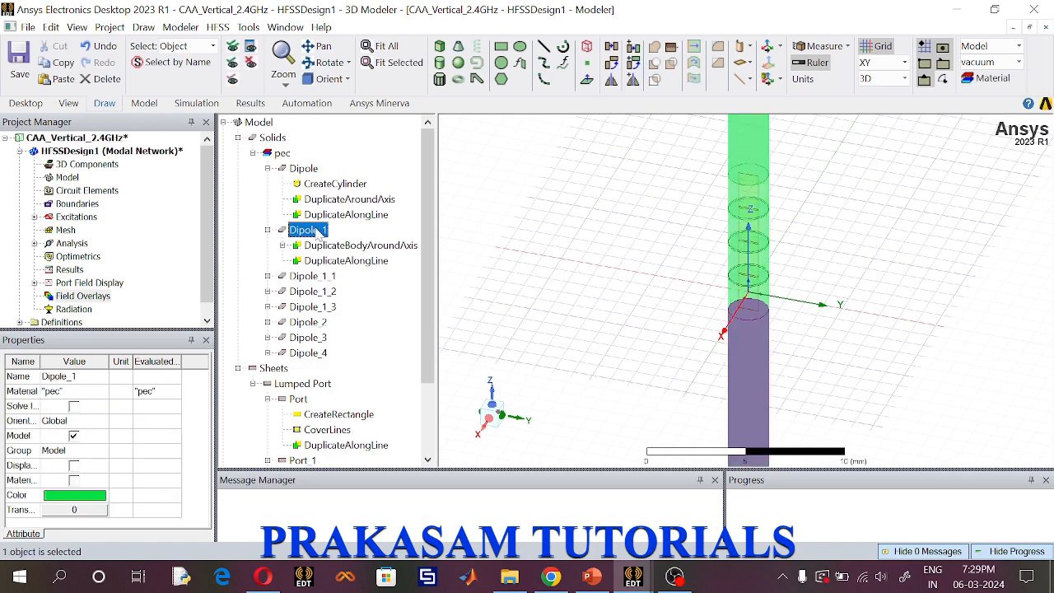
{"action": "left_click", "coordinate": [305, 278]}
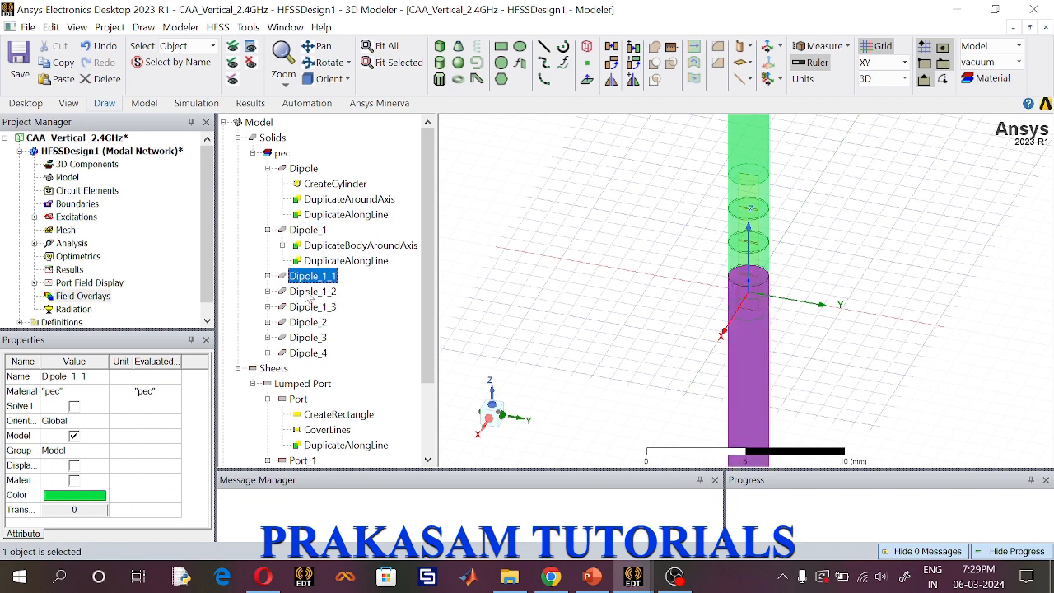
{"action": "left_click", "coordinate": [317, 324]}
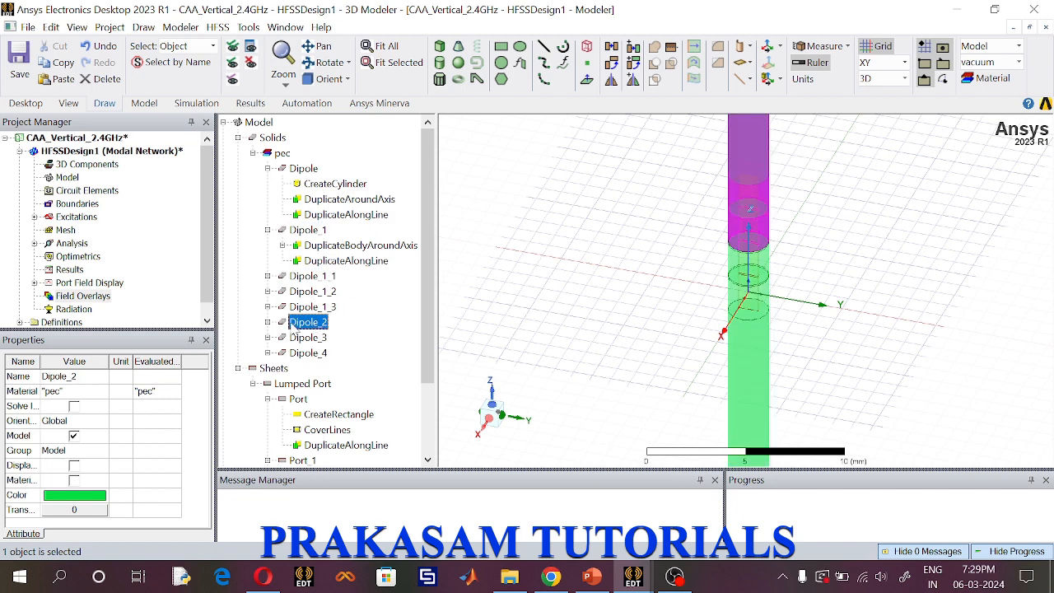
{"action": "left_click", "coordinate": [267, 322]}
{"action": "left_click", "coordinate": [283, 338]}
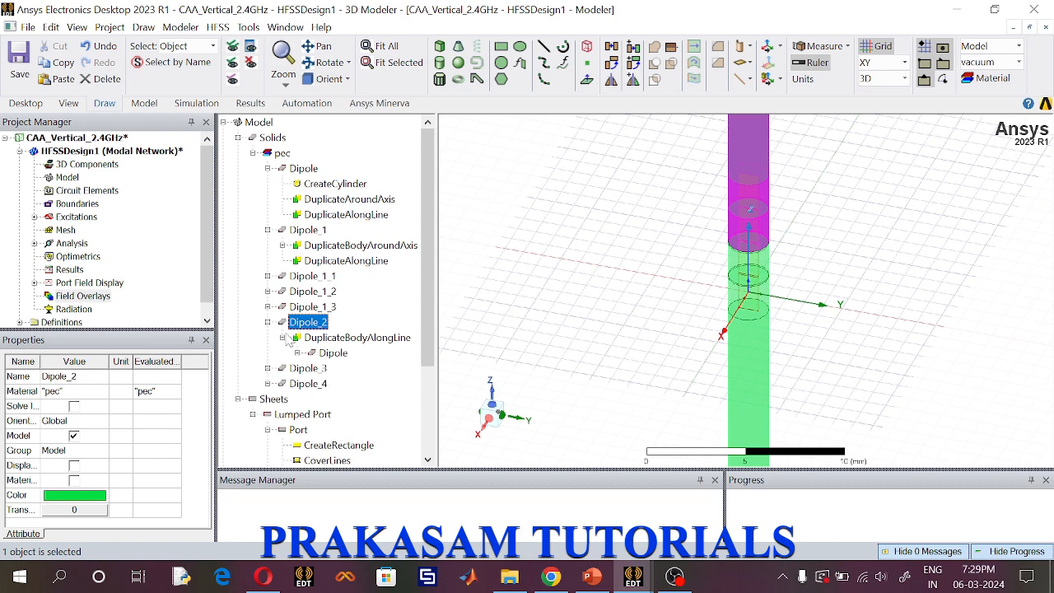
{"action": "left_click", "coordinate": [297, 353]}
{"action": "double_click", "coordinate": [363, 384]}
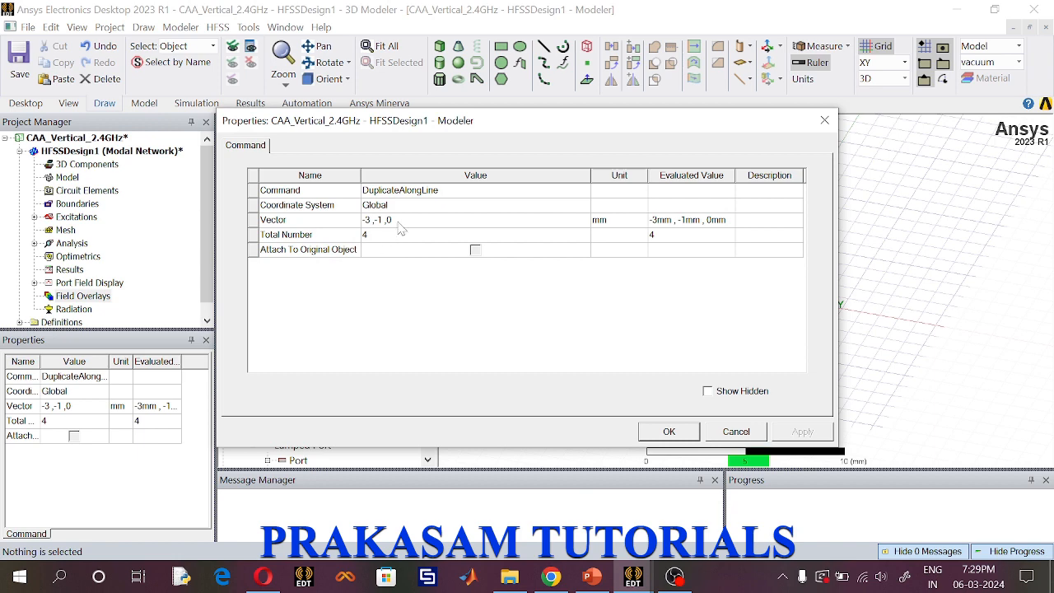
{"action": "left_click", "coordinate": [825, 121]}
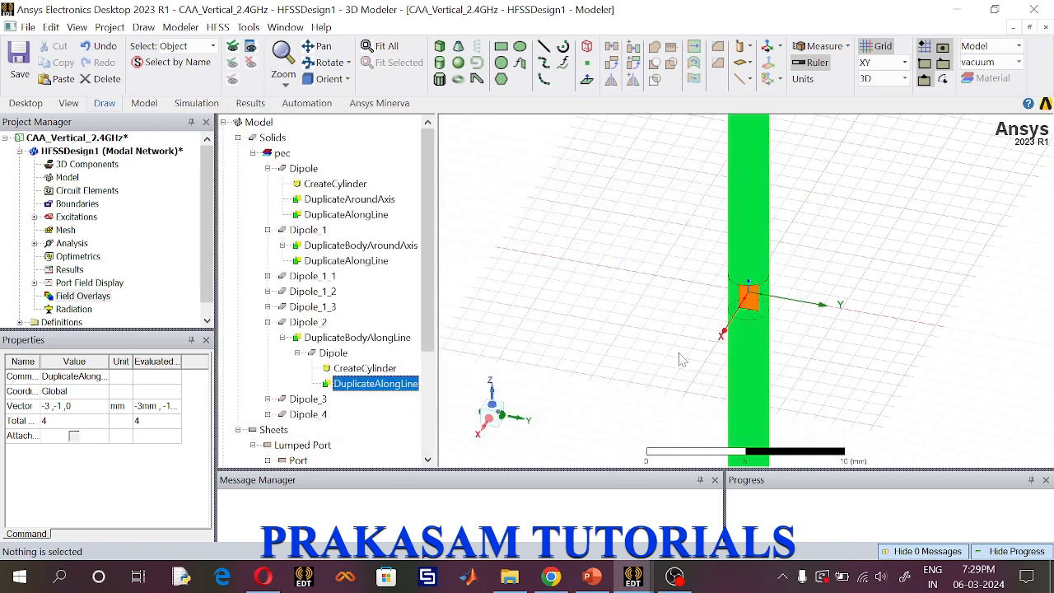
Set the DuplicateAlongLine vector of Dipole to 0,0,62.5 mm and fit the whole model in view.
{"action": "double_click", "coordinate": [346, 215]}
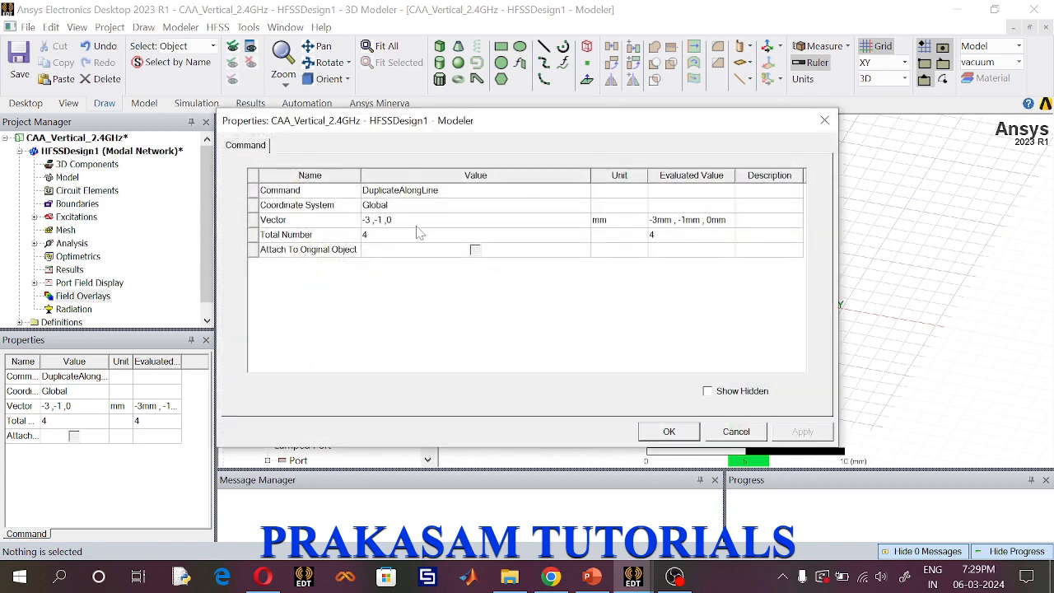
{"action": "left_click", "coordinate": [418, 221]}
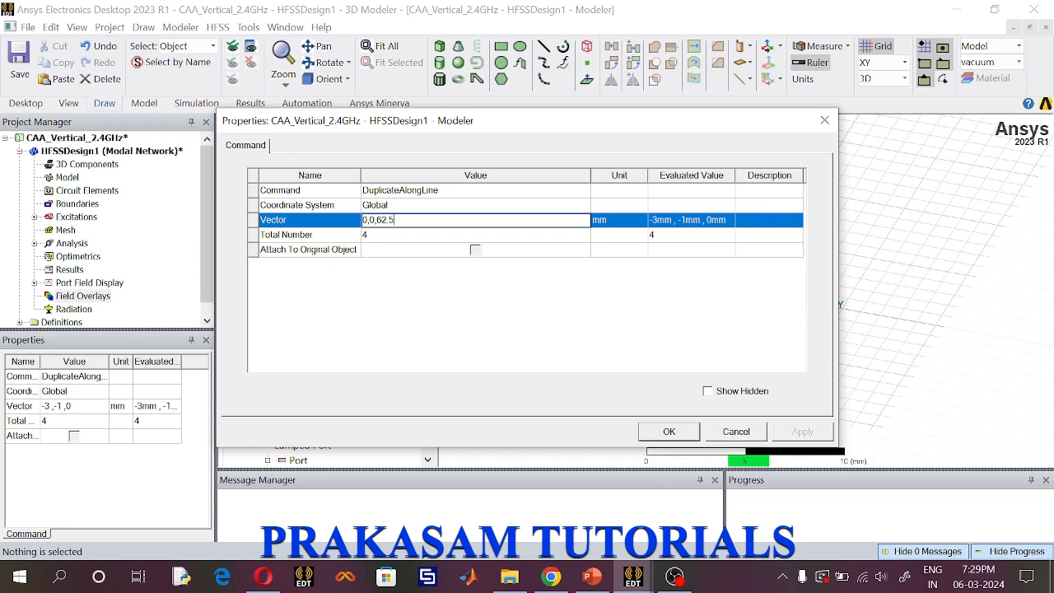
{"action": "left_click", "coordinate": [669, 431]}
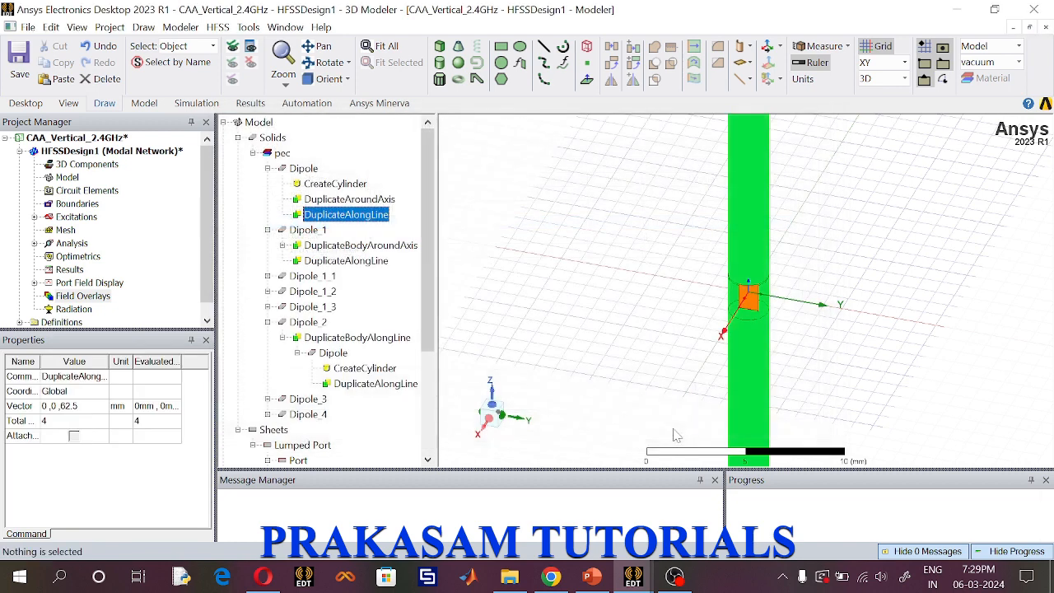
{"action": "left_click", "coordinate": [381, 46]}
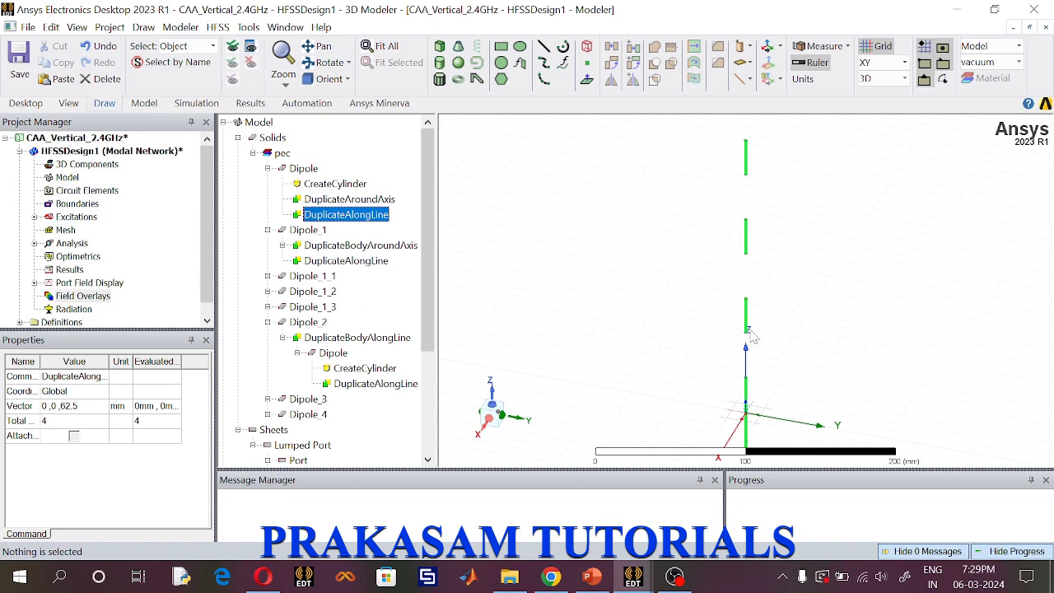
Set the DuplicateAlongLine vector of Dipole_1 to 0,0,62.5 mm and check the spacing of the stacked dipole arms.
{"action": "left_click", "coordinate": [305, 232]}
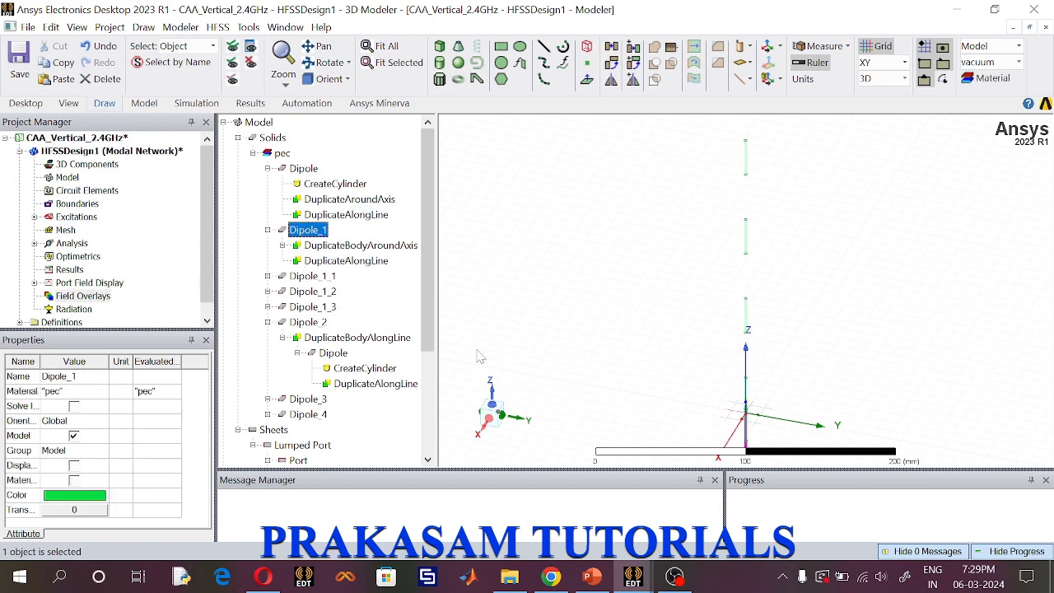
{"action": "double_click", "coordinate": [325, 262]}
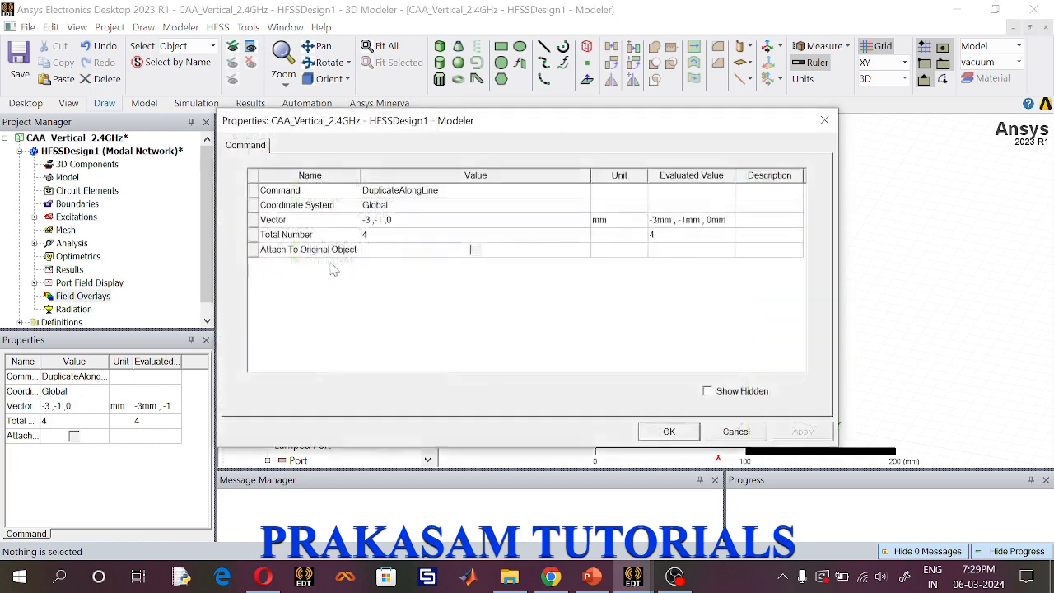
{"action": "left_click", "coordinate": [393, 221]}
{"action": "type", "text": "0,0,62.5"}
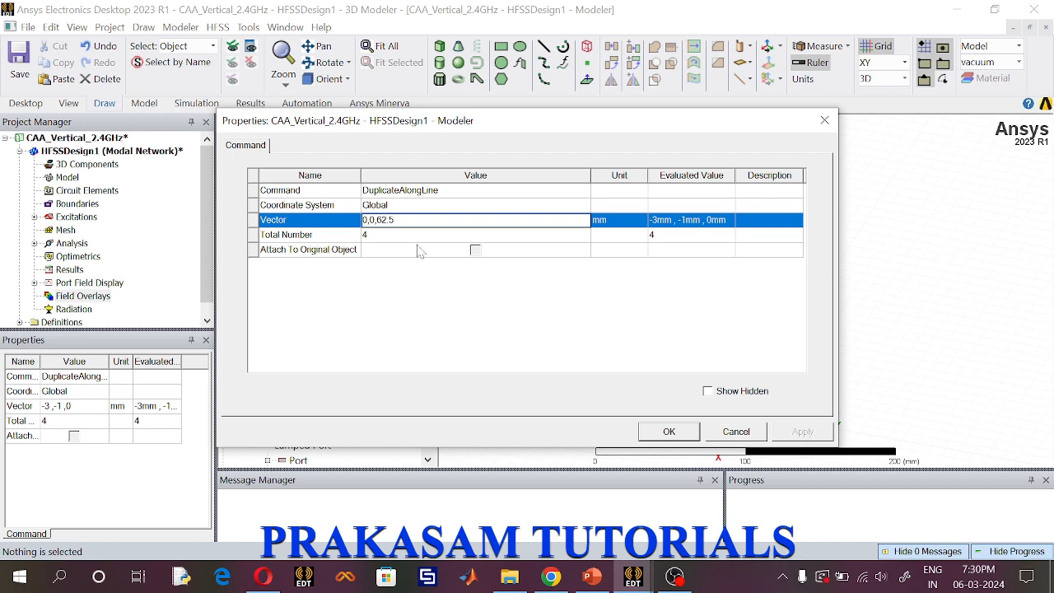
{"action": "left_click", "coordinate": [684, 432]}
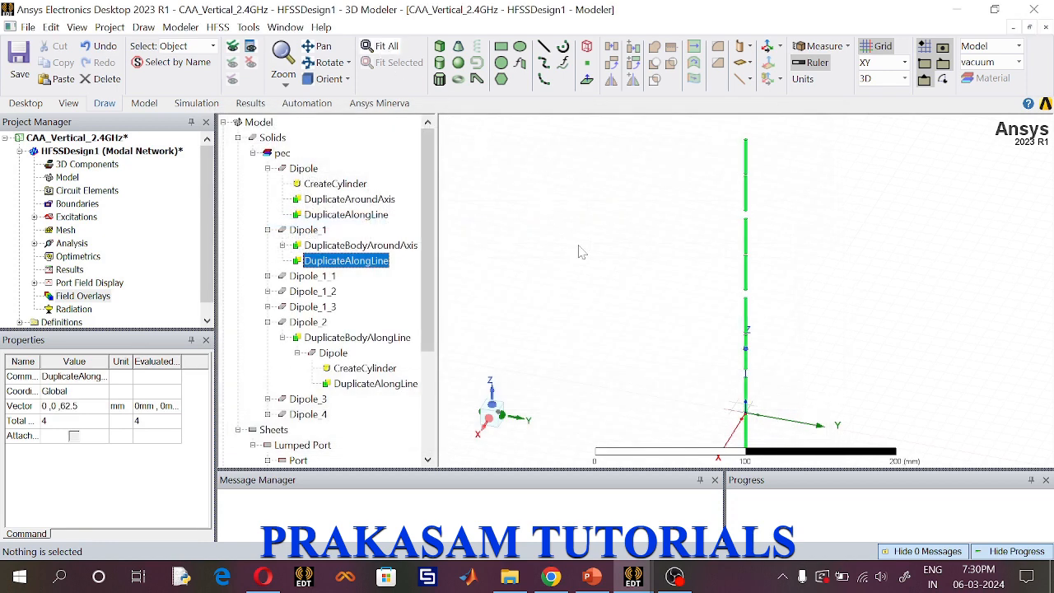
{"action": "left_click", "coordinate": [387, 46]}
{"action": "scroll", "coordinate": [750, 428], "scroll_direction": "up", "scroll_amount": 5}
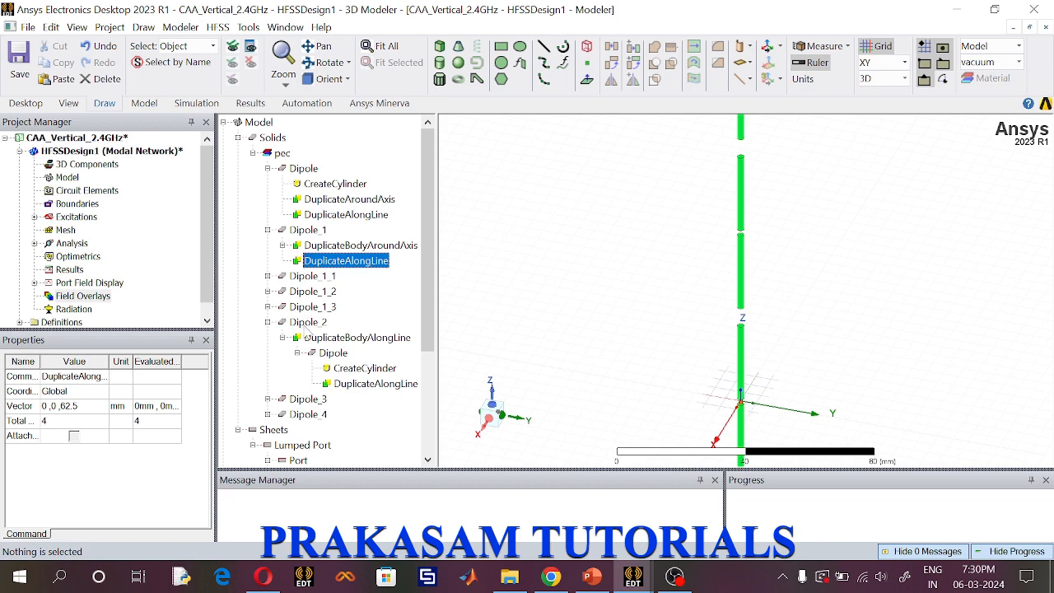
Set the DuplicateAlongLine vector of the lumped port sheet to 0,0,62.5 mm and check the ports between the dipole arms.
{"action": "left_click", "coordinate": [269, 324]}
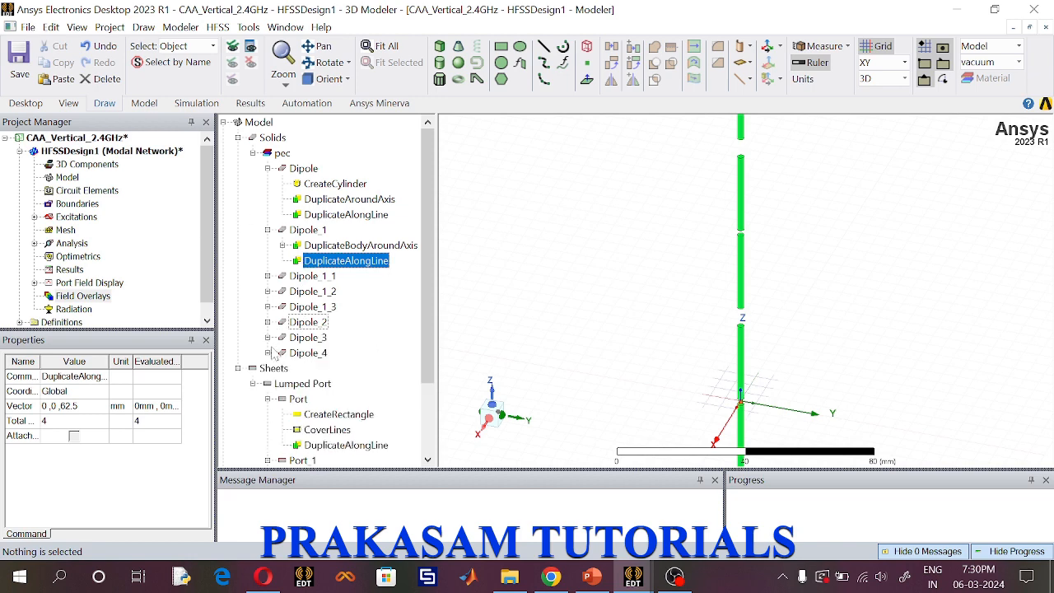
{"action": "double_click", "coordinate": [329, 445]}
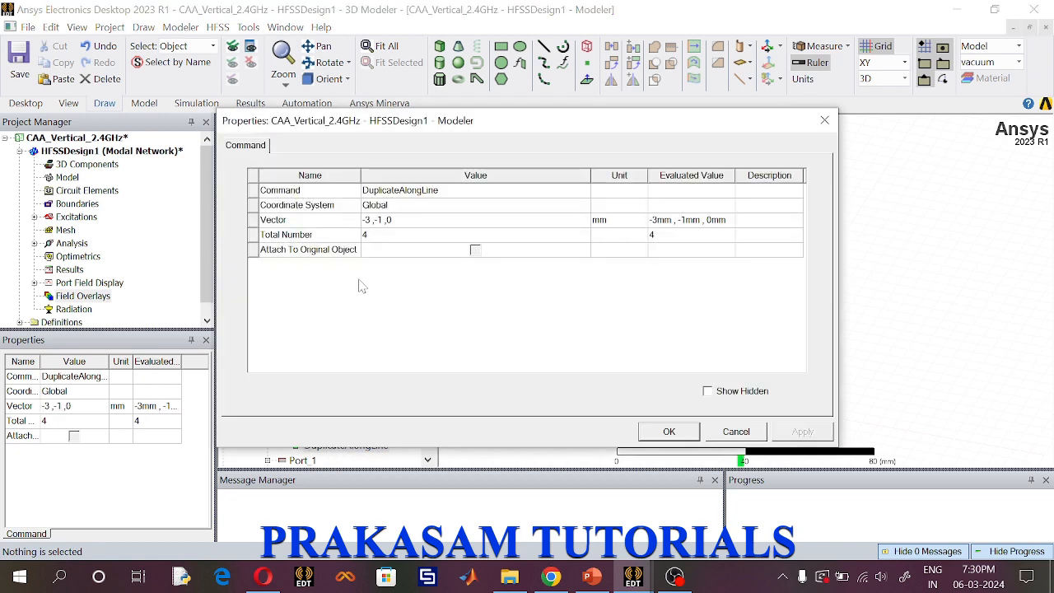
{"action": "left_click", "coordinate": [410, 220]}
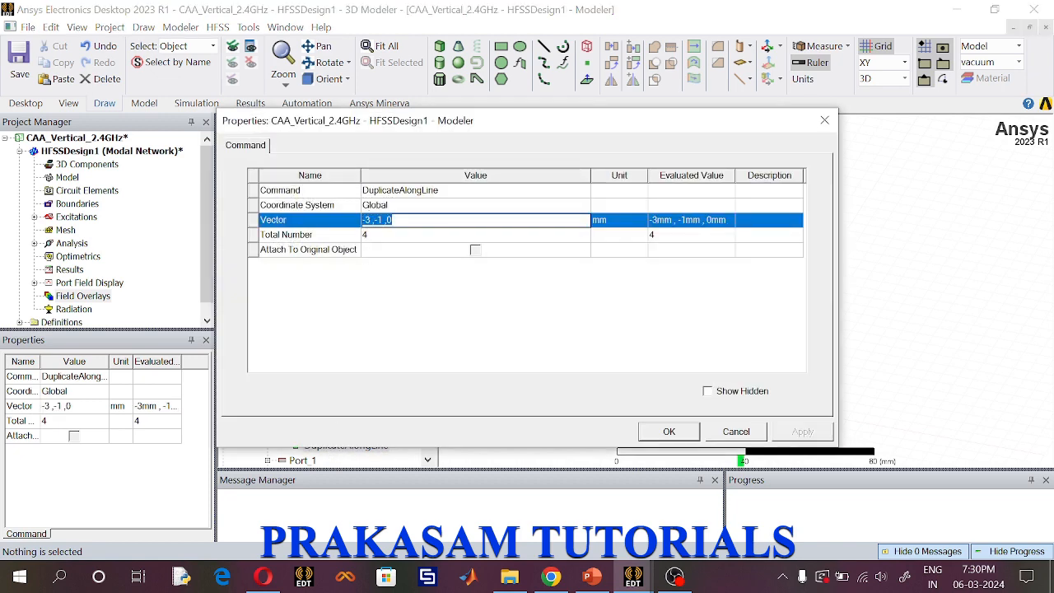
{"action": "type", "text": "0,0,62.5"}
{"action": "left_click", "coordinate": [647, 434]}
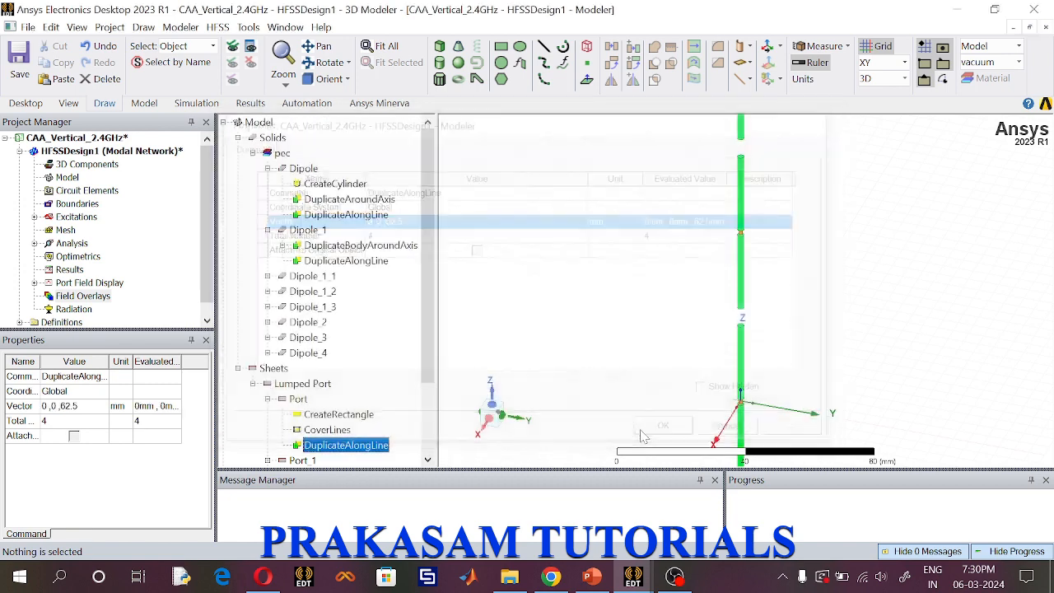
{"action": "left_click", "coordinate": [382, 47]}
{"action": "scroll", "coordinate": [743, 417], "scroll_direction": "up", "scroll_amount": 4}
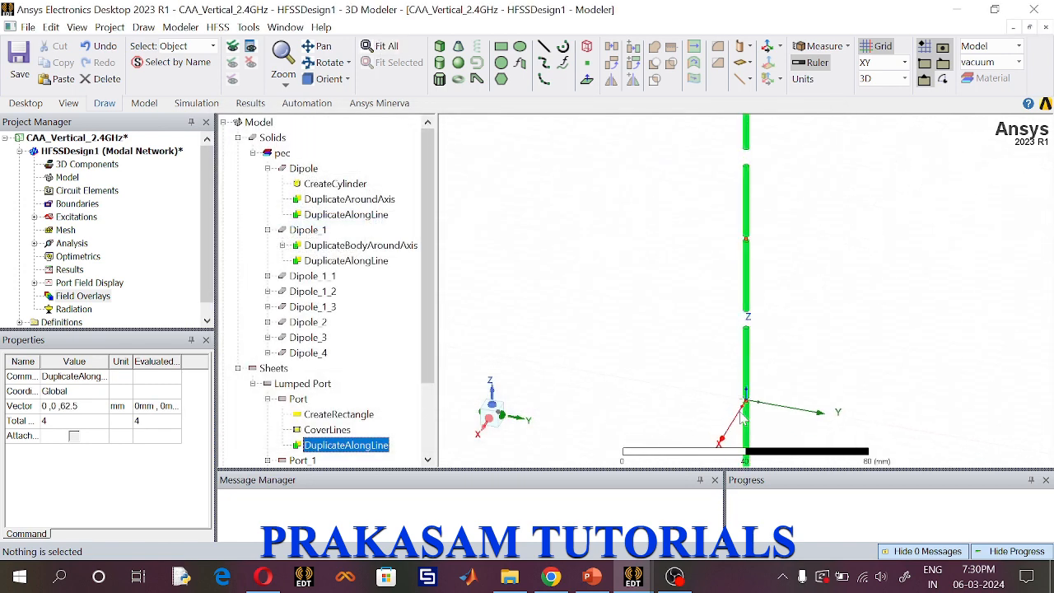
{"action": "scroll", "coordinate": [744, 418], "scroll_direction": "down", "scroll_amount": 2}
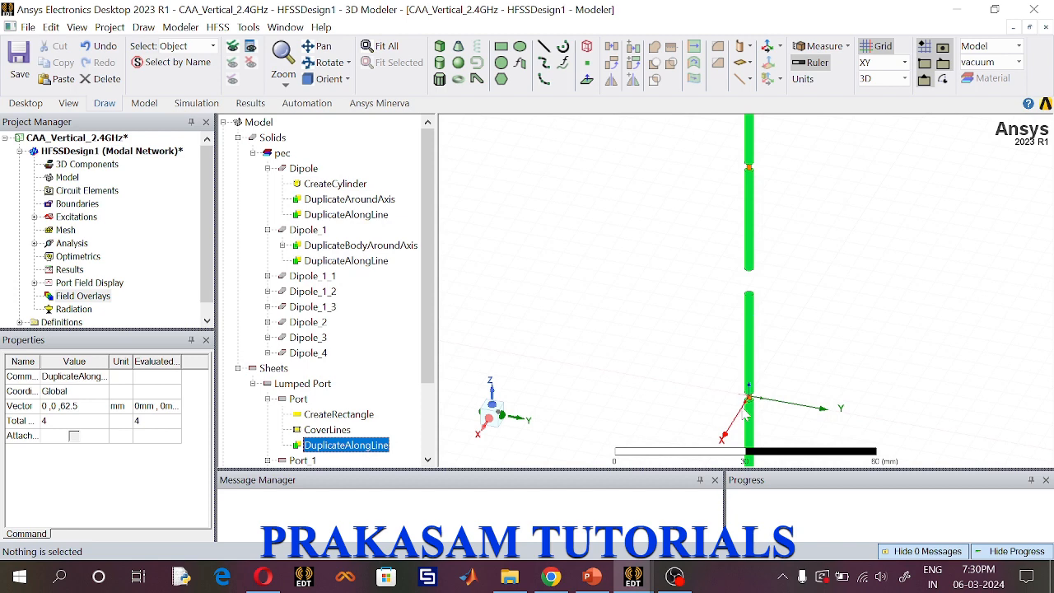
Check lumped port excitations 1 and 2 on the full array and collapse the Dipole and Dipole_1 histories.
{"action": "left_click", "coordinate": [36, 218]}
{"action": "left_click", "coordinate": [71, 229]}
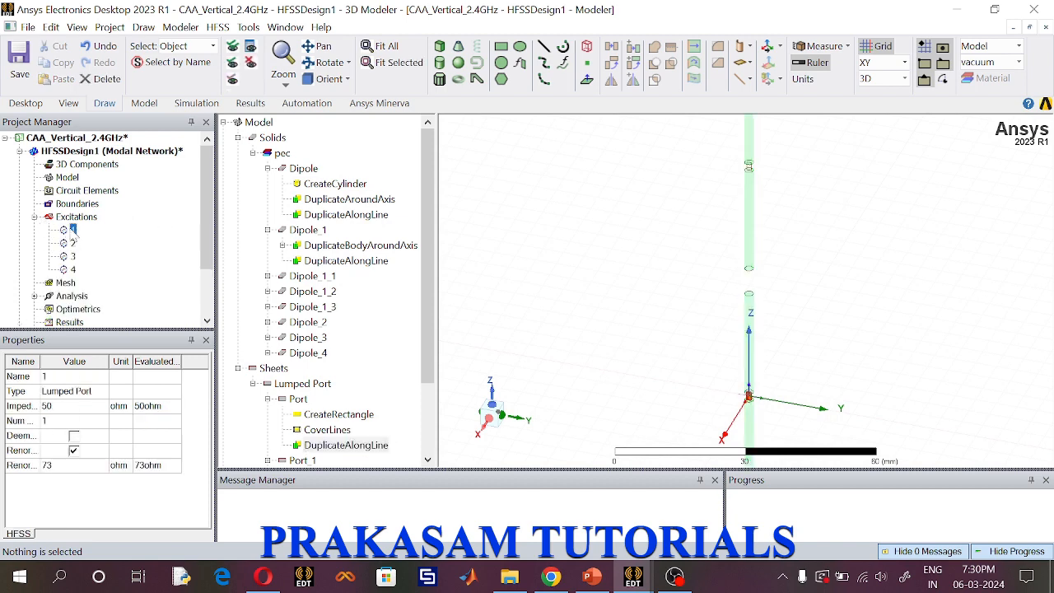
{"action": "left_click", "coordinate": [72, 243]}
{"action": "left_click", "coordinate": [35, 217]}
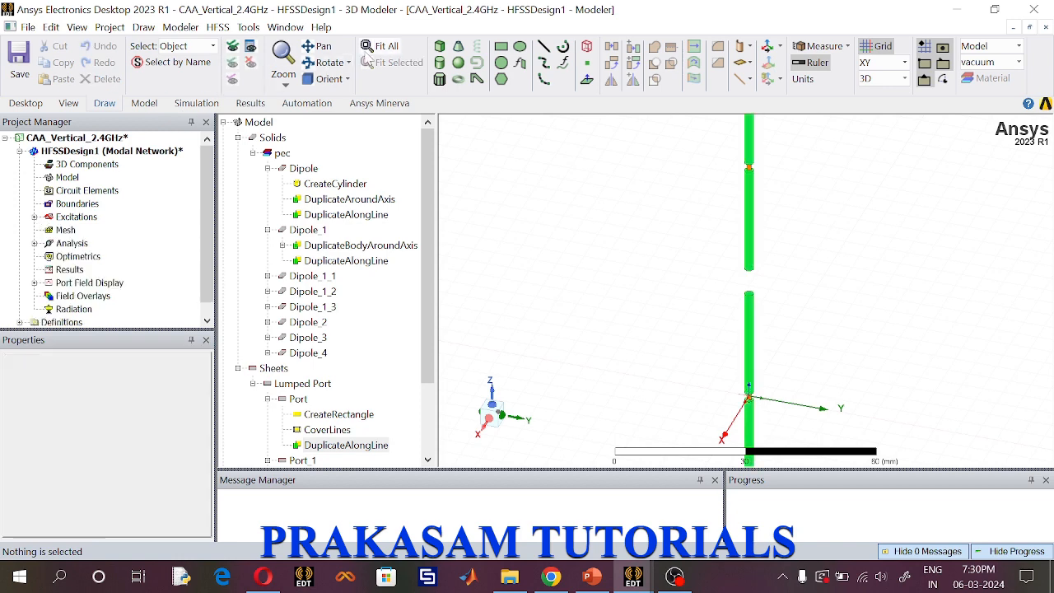
{"action": "left_click", "coordinate": [395, 48]}
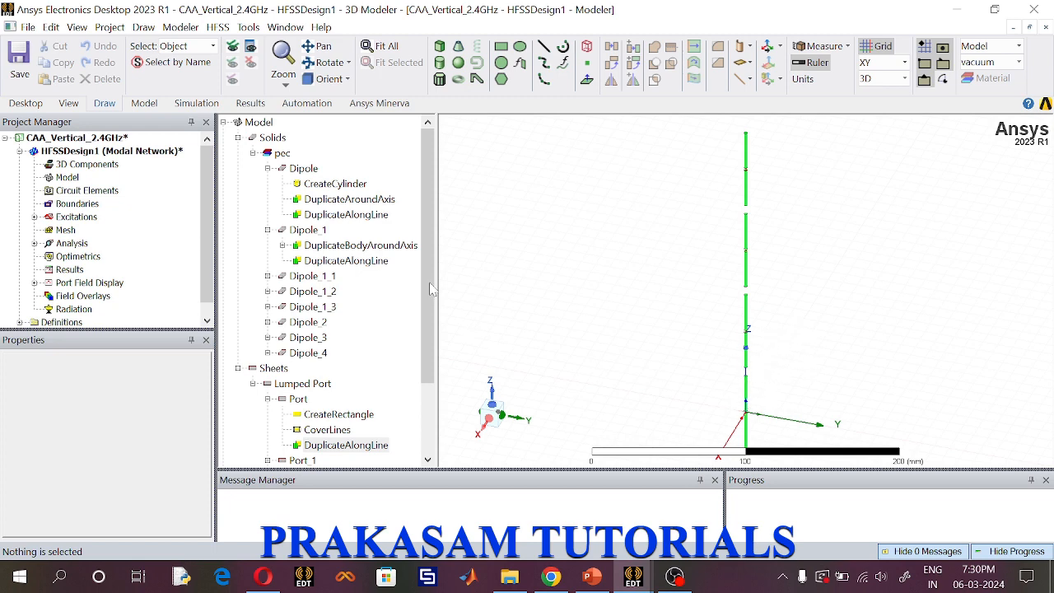
{"action": "left_click", "coordinate": [268, 229]}
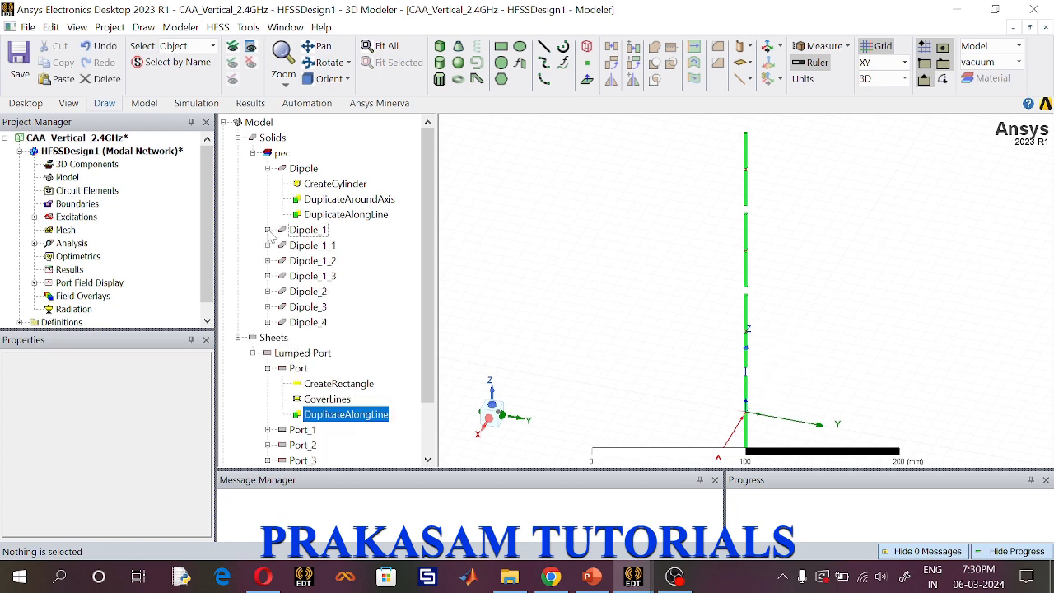
{"action": "left_click", "coordinate": [267, 169]}
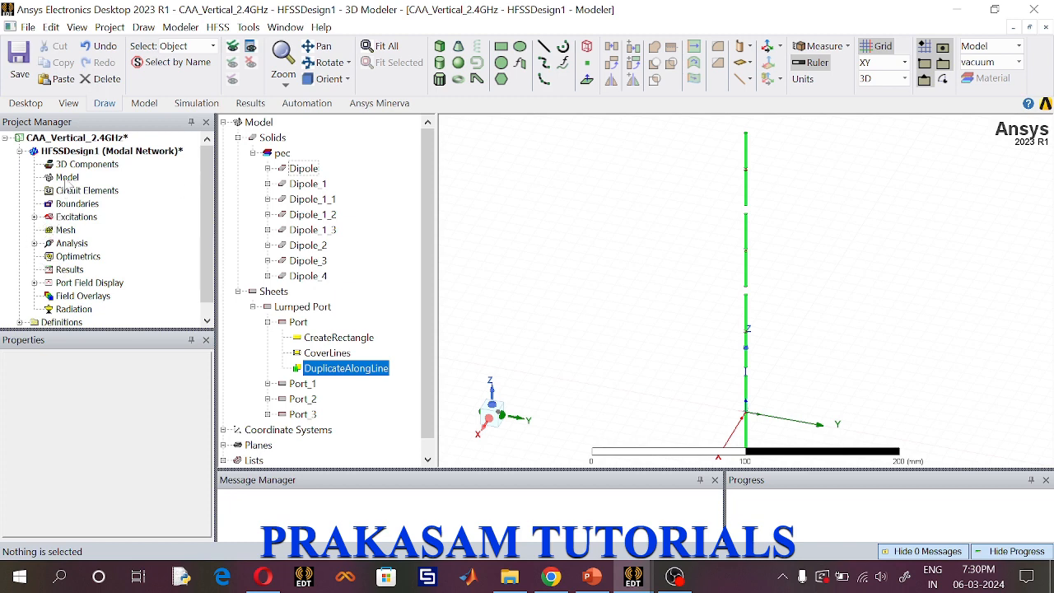
Create an open region around the array for 2.4 GHz with a Radiation boundary.
{"action": "left_click", "coordinate": [68, 178]}
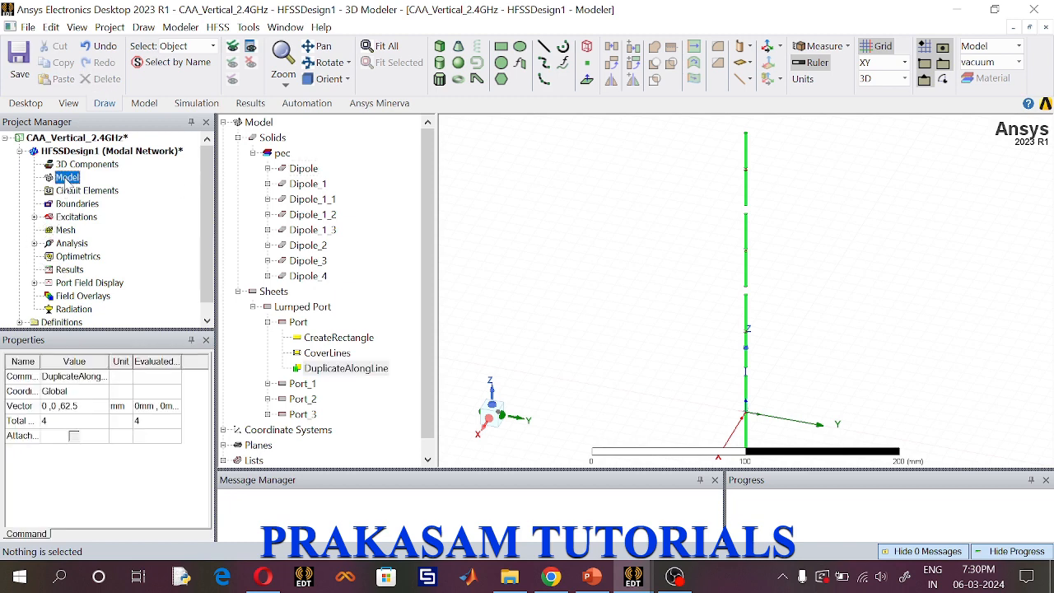
{"action": "right_click", "coordinate": [69, 178]}
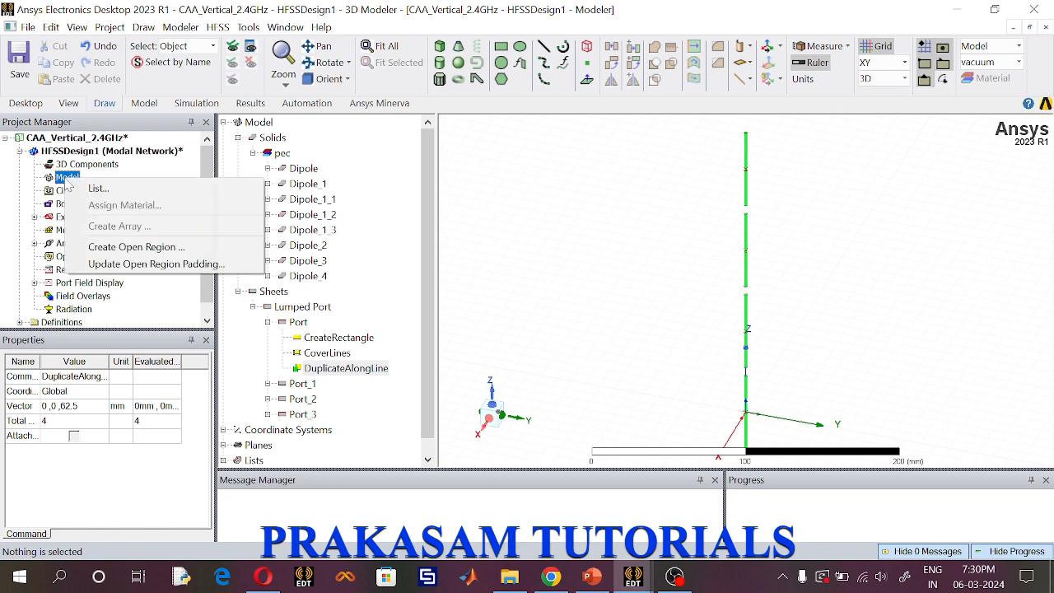
{"action": "left_click", "coordinate": [127, 248]}
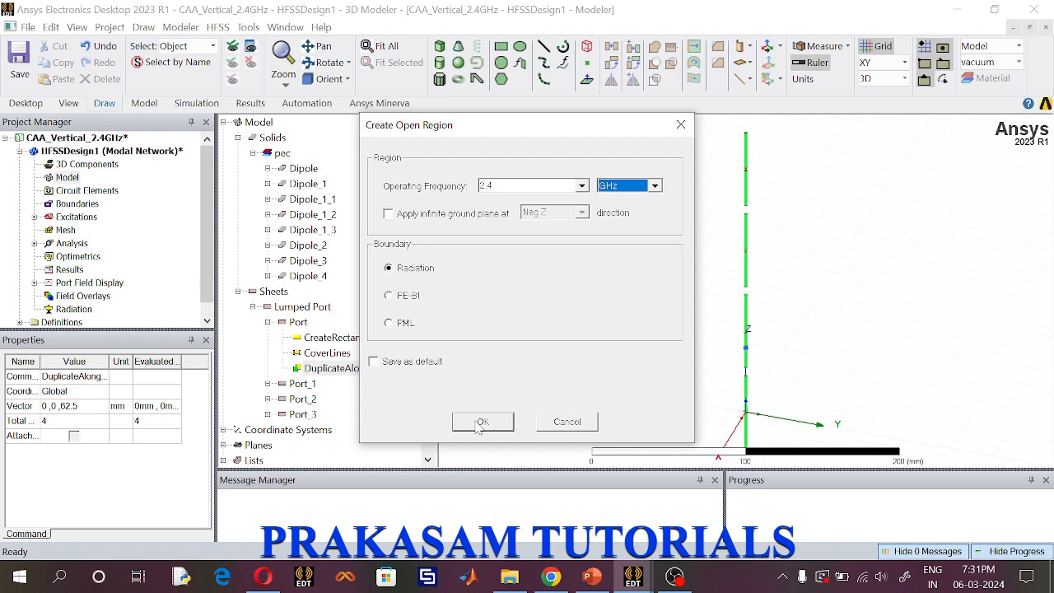
{"action": "left_click", "coordinate": [481, 423]}
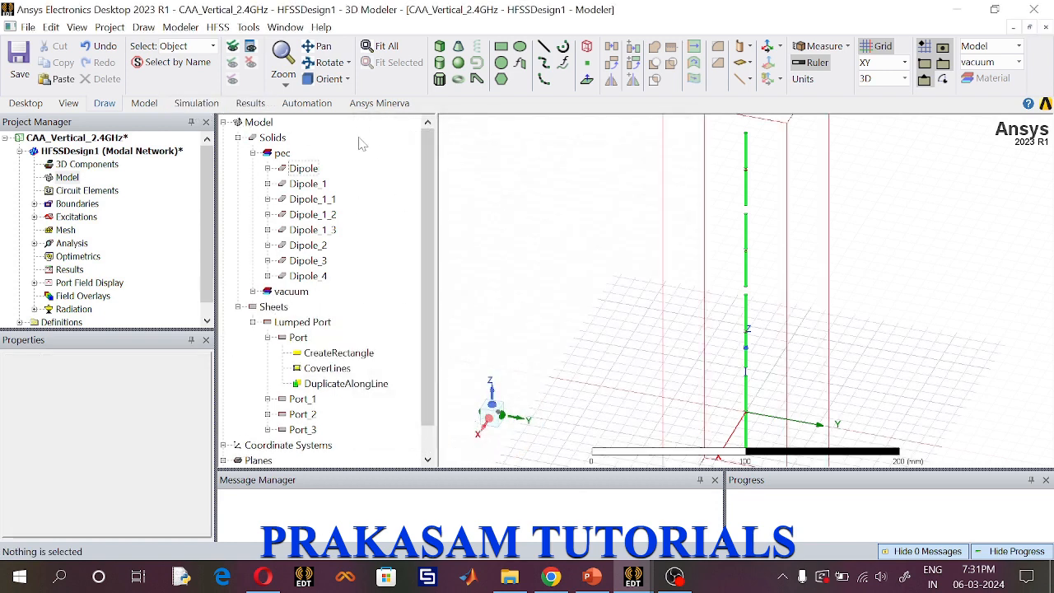
{"action": "key", "text": "ctrl+d"}
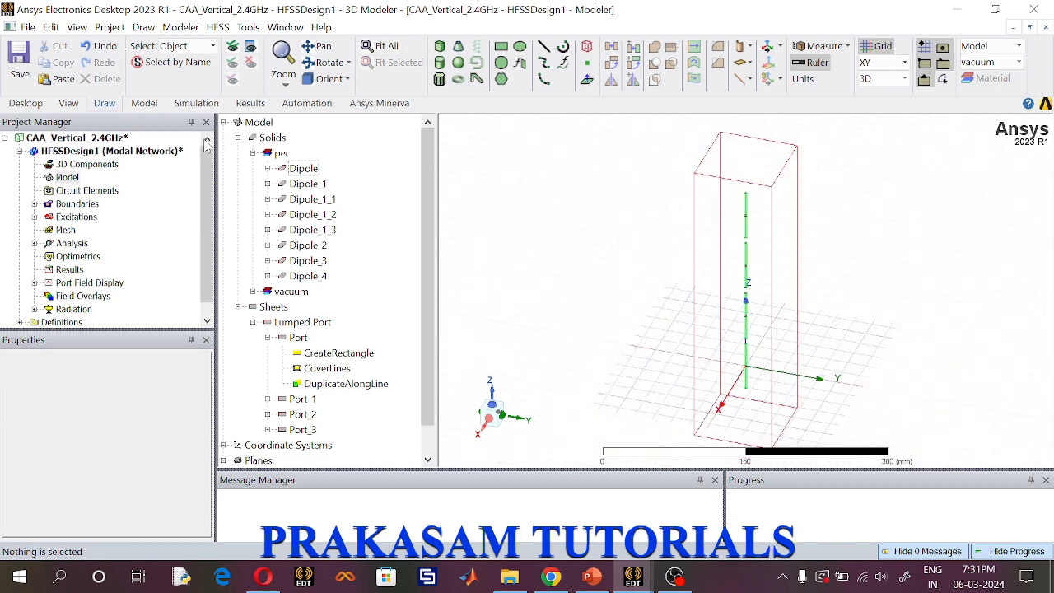
Validate and analyze the complete design, saving the solved project.
{"action": "left_click", "coordinate": [200, 107]}
{"action": "left_click", "coordinate": [349, 62]}
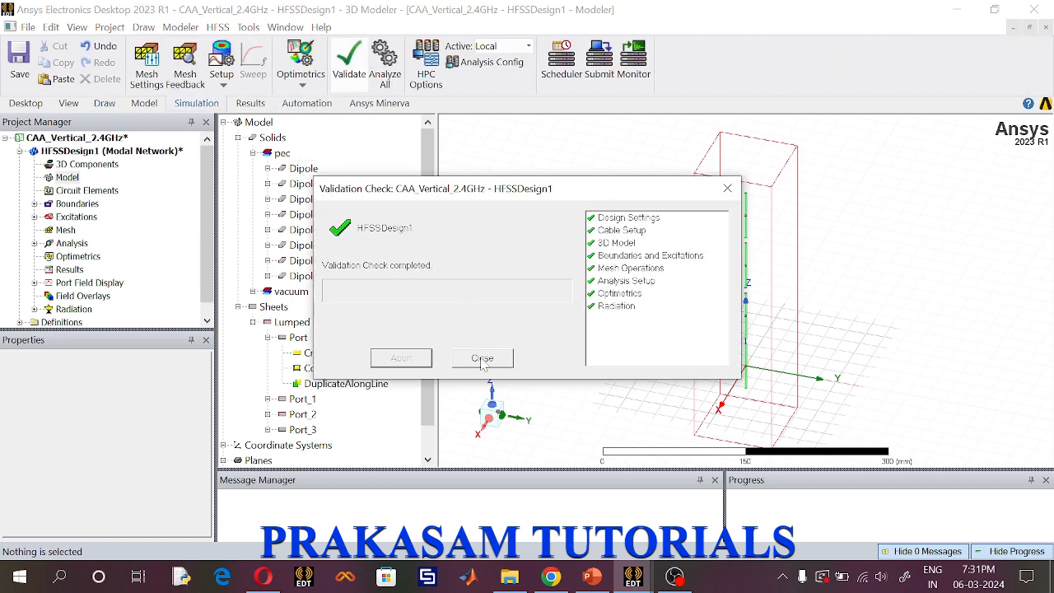
{"action": "left_click", "coordinate": [483, 357]}
{"action": "left_click", "coordinate": [387, 85]}
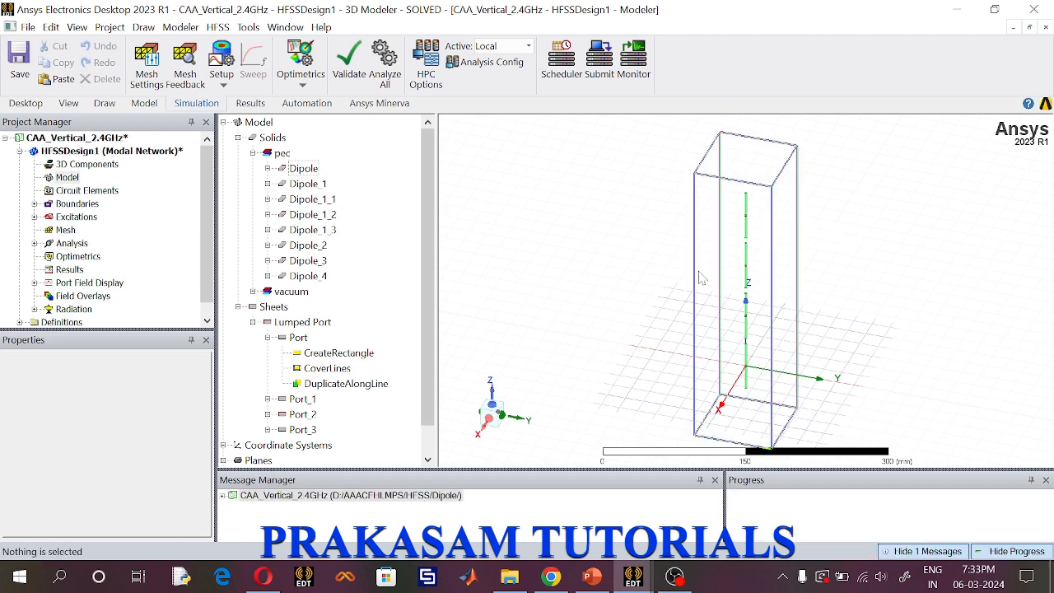
{"action": "left_click", "coordinate": [21, 57]}
Create a rectangular modal solution plot of S(1,1), S(2,2), S(3,3) and S(4,4) in dB for Setup1 : Sweep.
{"action": "left_click", "coordinate": [71, 270]}
{"action": "right_click", "coordinate": [76, 270]}
{"action": "mouse_move", "coordinate": [165, 121]}
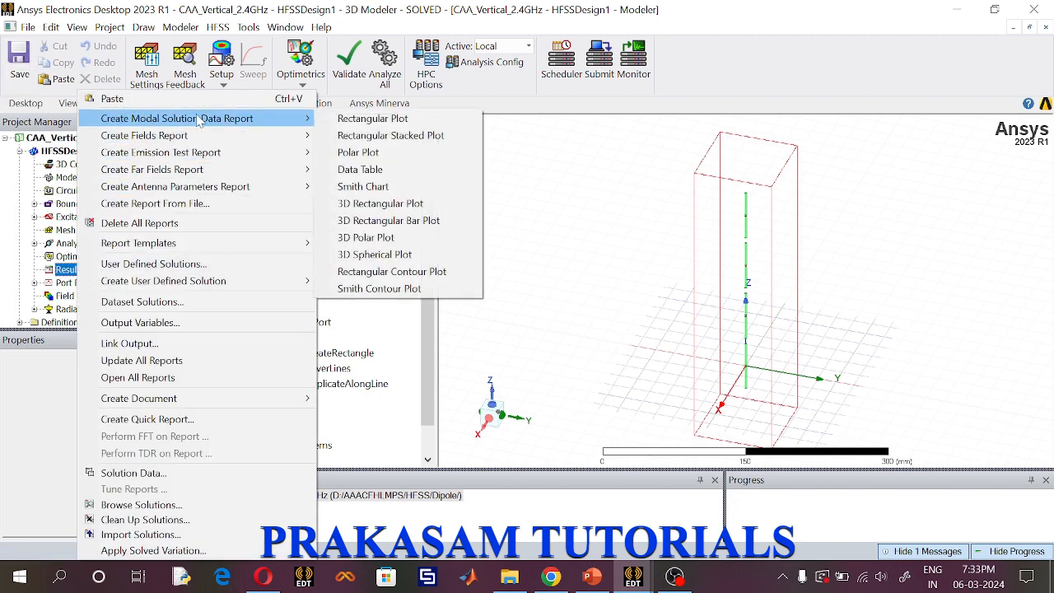
{"action": "left_click", "coordinate": [405, 120]}
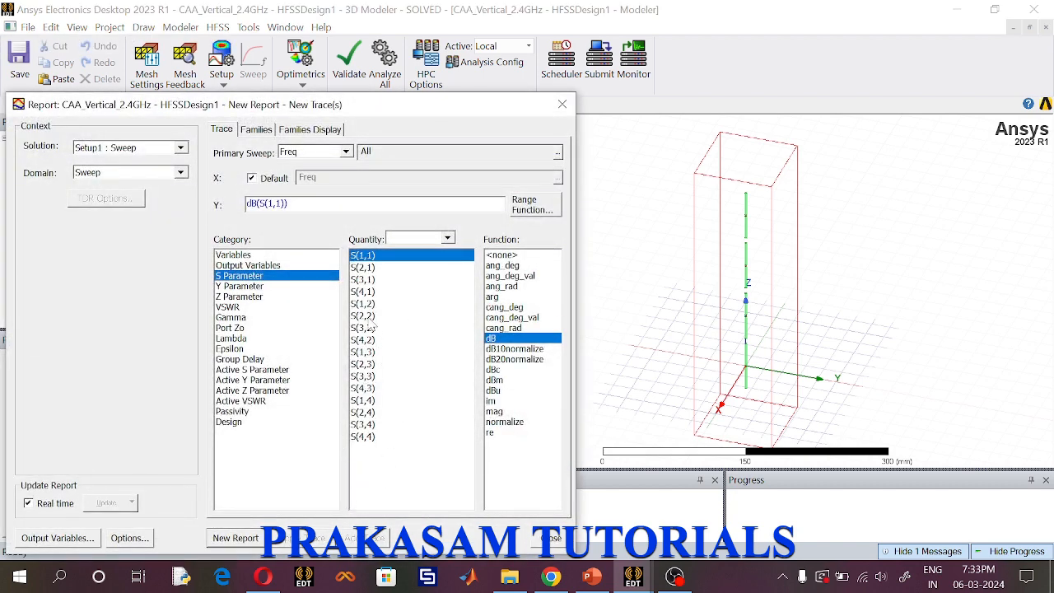
{"action": "left_click", "coordinate": [367, 316], "text": "ctrl"}
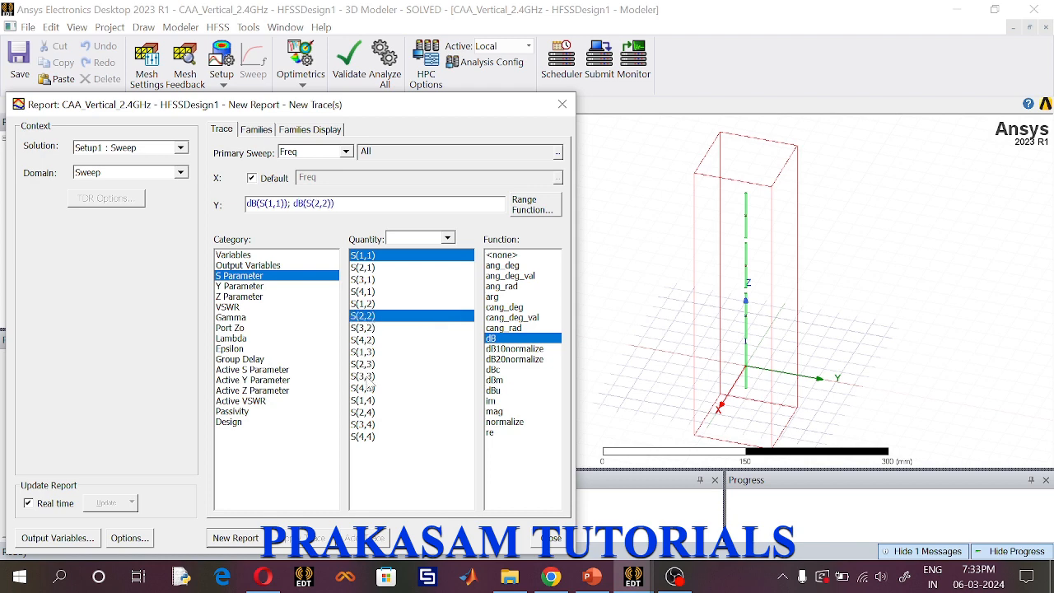
{"action": "left_click", "coordinate": [364, 376], "text": "ctrl"}
{"action": "left_click", "coordinate": [366, 436], "text": "ctrl"}
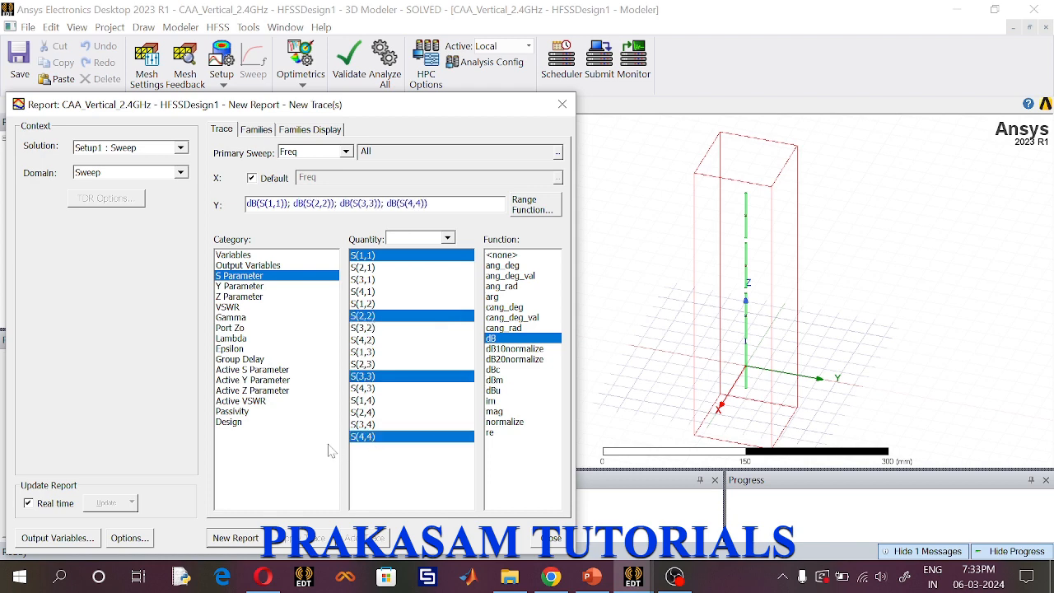
{"action": "left_click", "coordinate": [246, 537]}
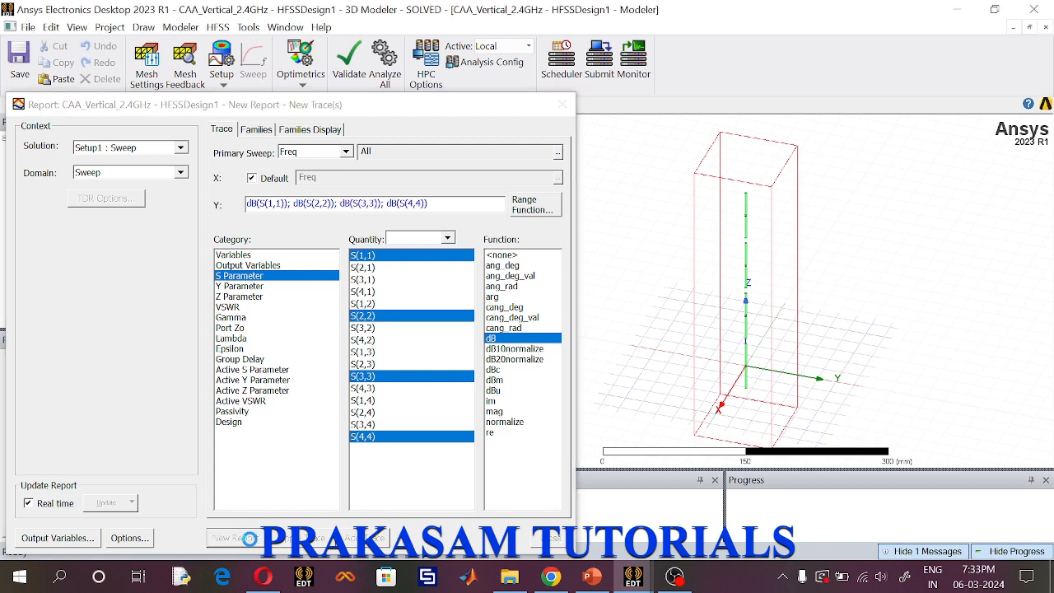
{"action": "left_click", "coordinate": [563, 105]}
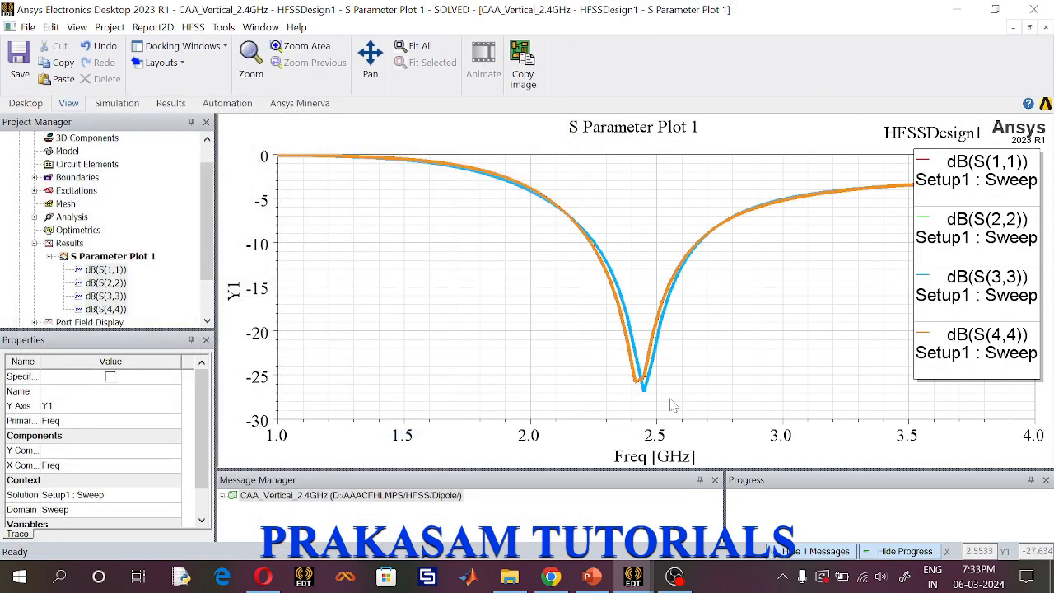
Place a marker on the dip of the S(4,4) curve at about 2.42 GHz and end marker mode.
{"action": "right_click", "coordinate": [703, 354]}
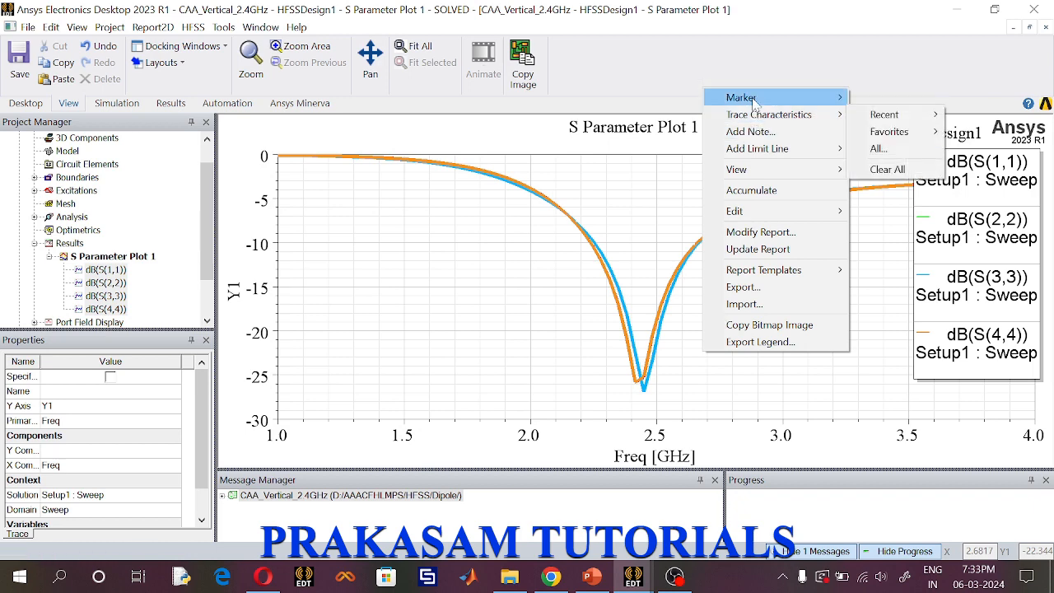
{"action": "mouse_move", "coordinate": [782, 98]}
{"action": "left_click", "coordinate": [895, 111]}
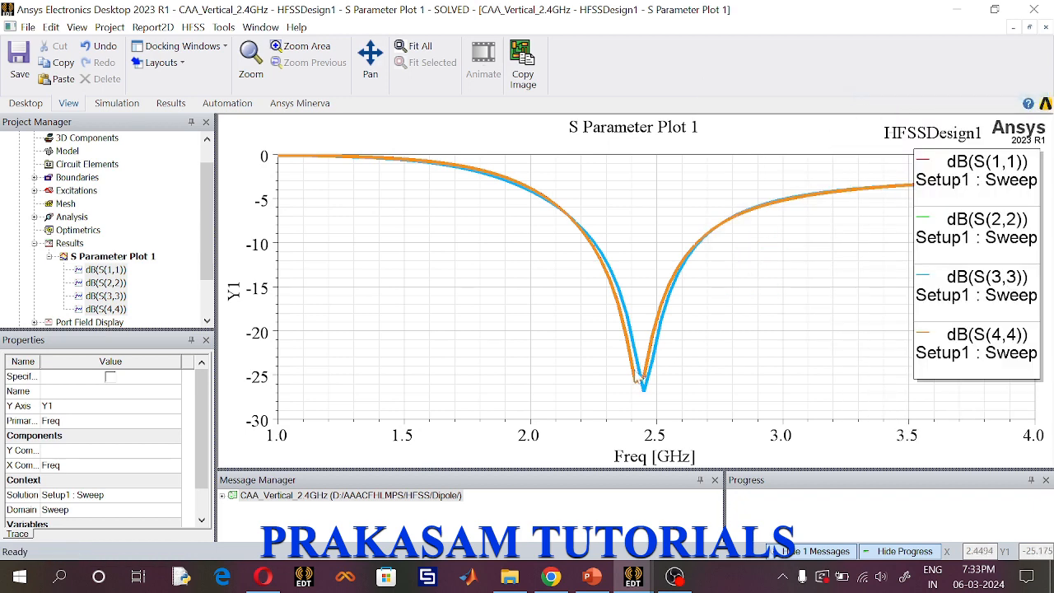
{"action": "left_click", "coordinate": [633, 379]}
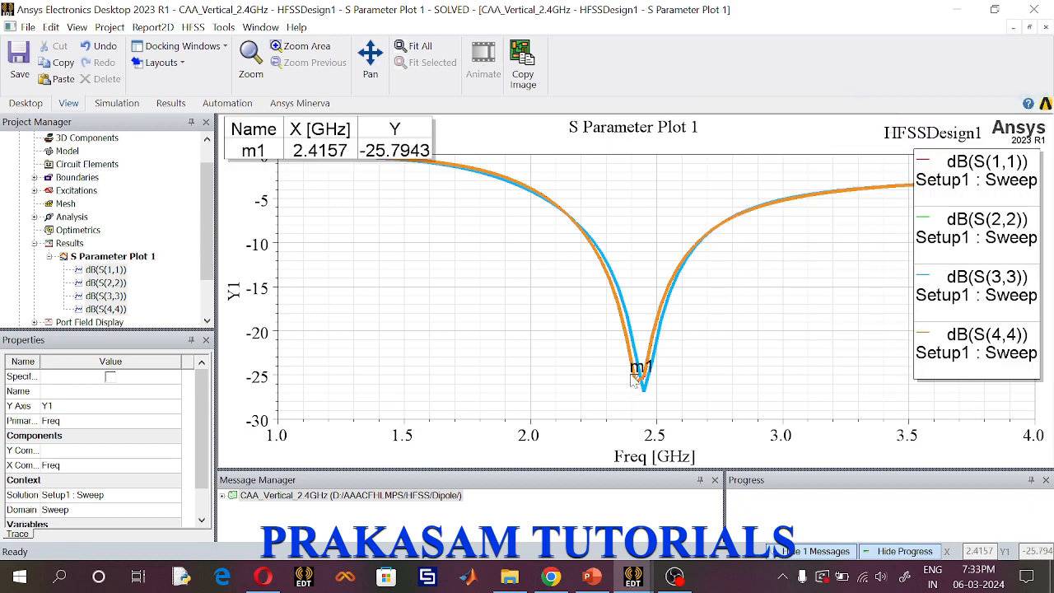
{"action": "right_click", "coordinate": [528, 336]}
{"action": "left_click", "coordinate": [603, 35]}
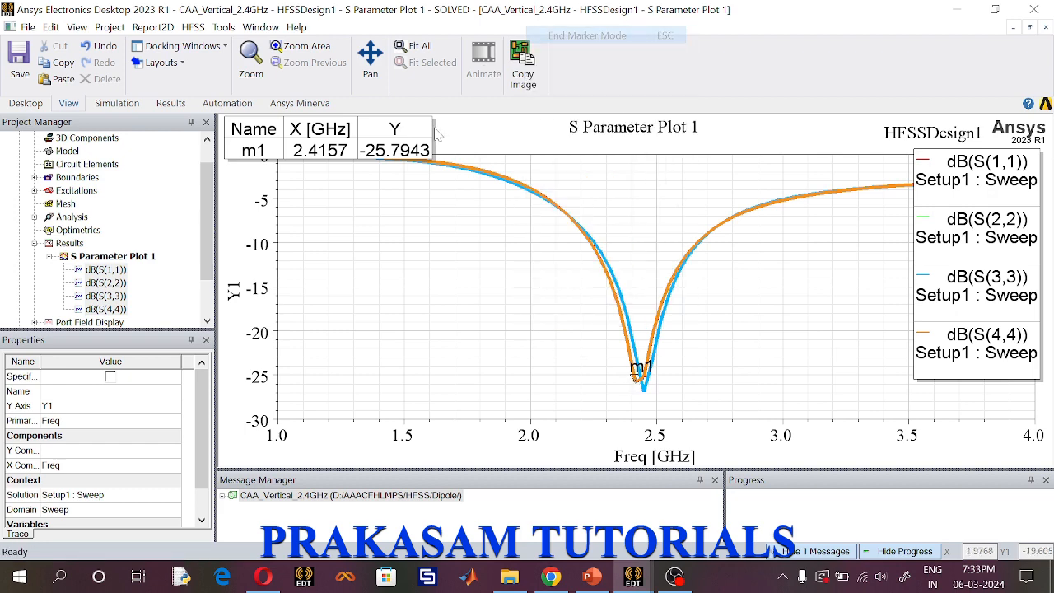
Set the S(4,4) marker's frequency to 2.4 GHz and move the marker table to the empty area beside the dip.
{"action": "double_click", "coordinate": [334, 153]}
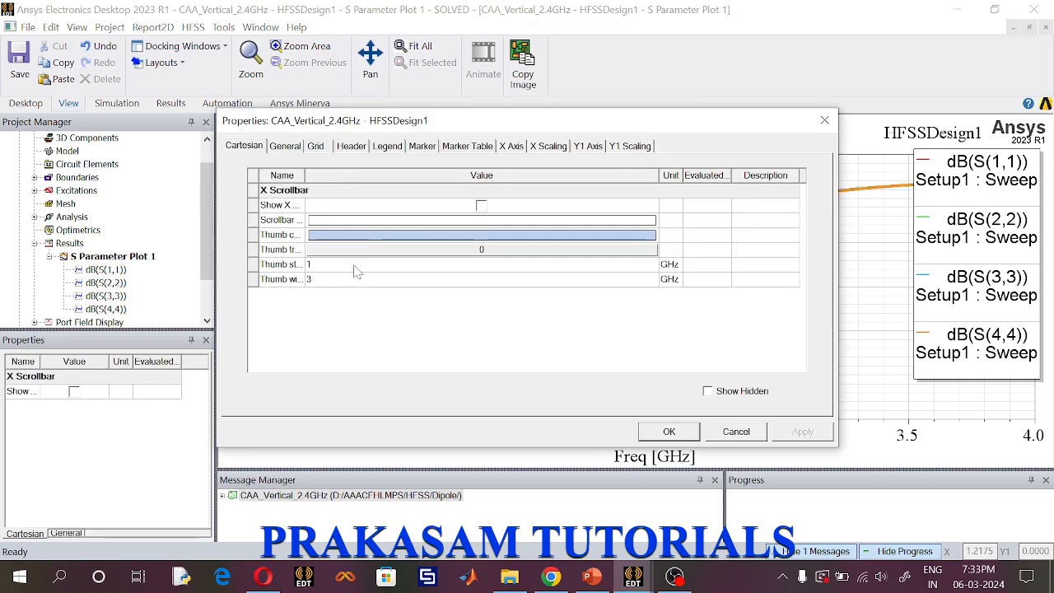
{"action": "left_click", "coordinate": [735, 431]}
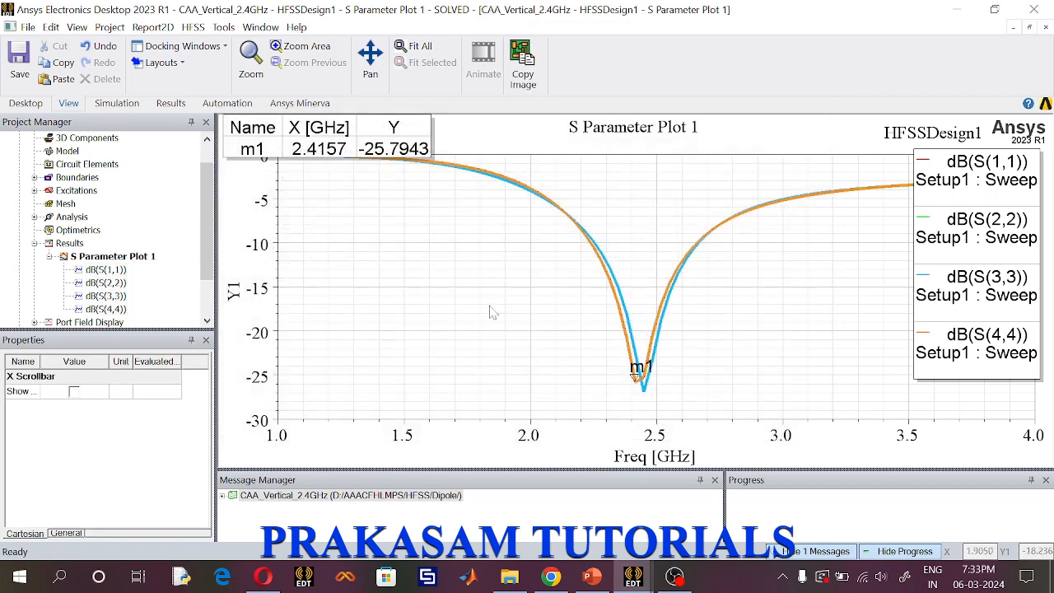
{"action": "double_click", "coordinate": [329, 154]}
{"action": "left_click", "coordinate": [401, 220]}
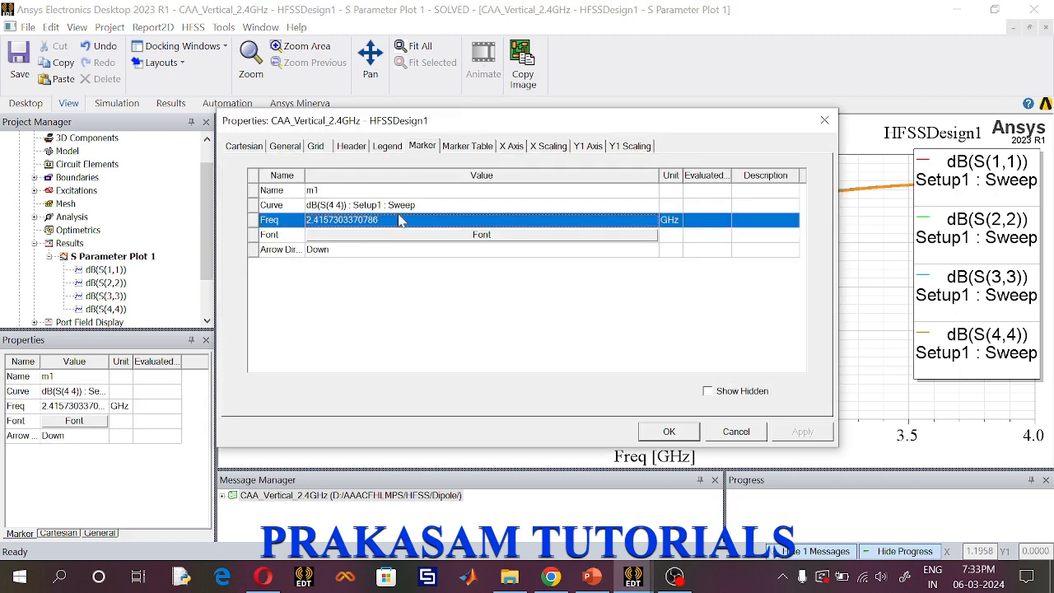
{"action": "left_click", "coordinate": [401, 221]}
{"action": "key", "text": "BackSpace"}
{"action": "key", "text": "BackSpace"}
{"action": "key", "text": "BackSpace"}
{"action": "key", "text": "BackSpace"}
{"action": "key", "text": "BackSpace"}
{"action": "key", "text": "BackSpace"}
{"action": "key", "text": "BackSpace"}
{"action": "key", "text": "BackSpace"}
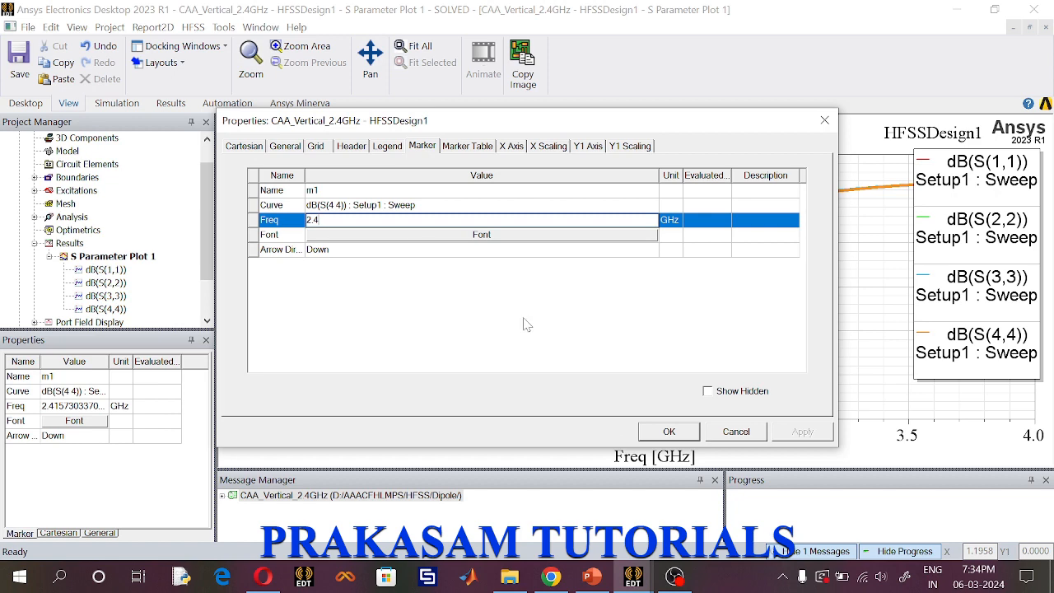
{"action": "left_click", "coordinate": [668, 432]}
{"action": "left_click_drag", "start_coordinate": [378, 125], "coordinate": [483, 312]}
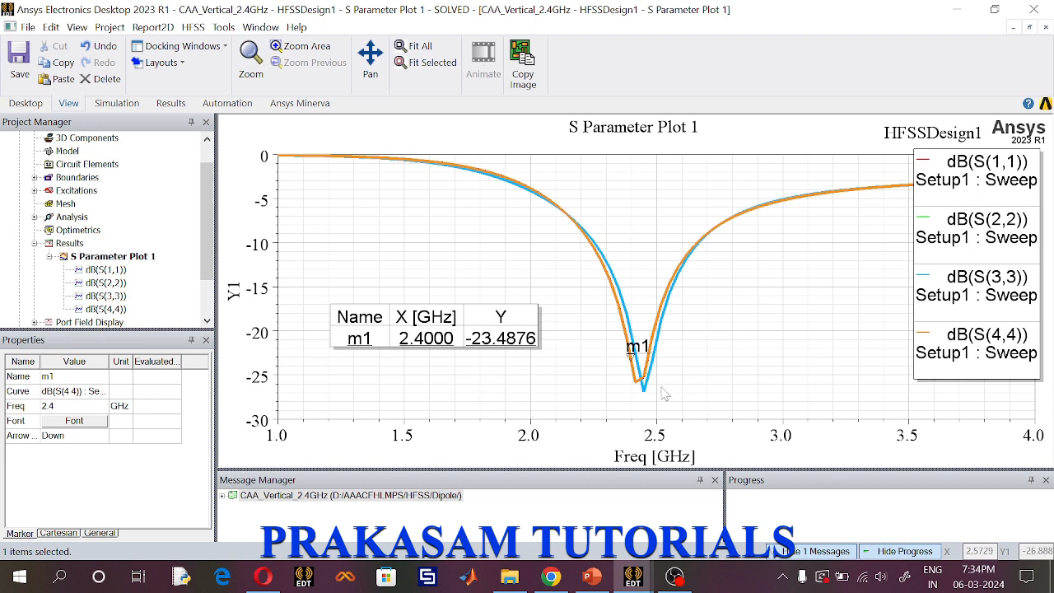
Set the Theta stop angle of the 3D far-field radiation sphere to 360 deg.
{"action": "left_click", "coordinate": [50, 256]}
{"action": "left_click", "coordinate": [70, 244]}
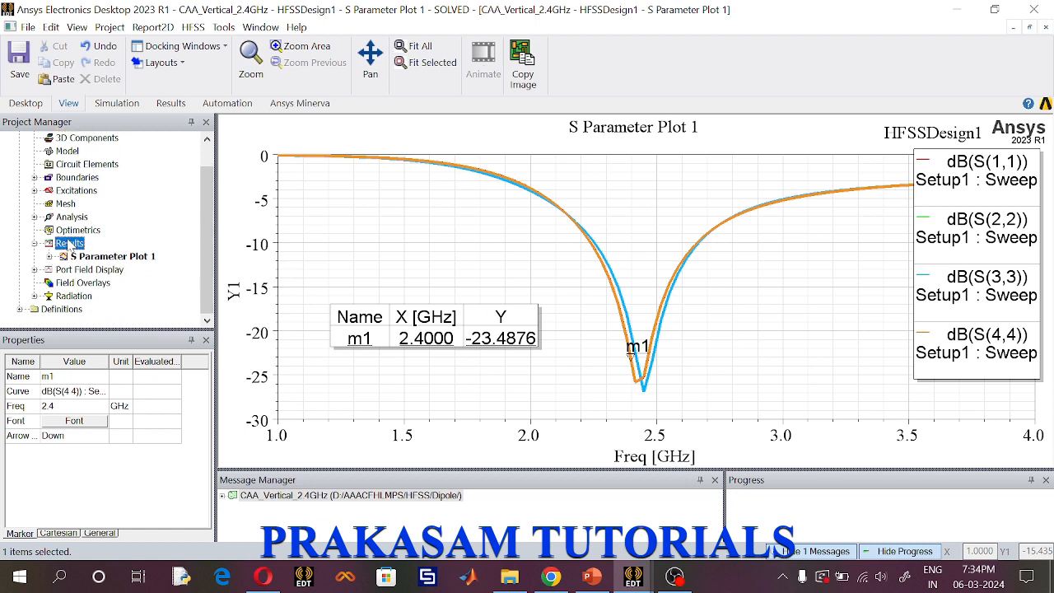
{"action": "left_click", "coordinate": [34, 296]}
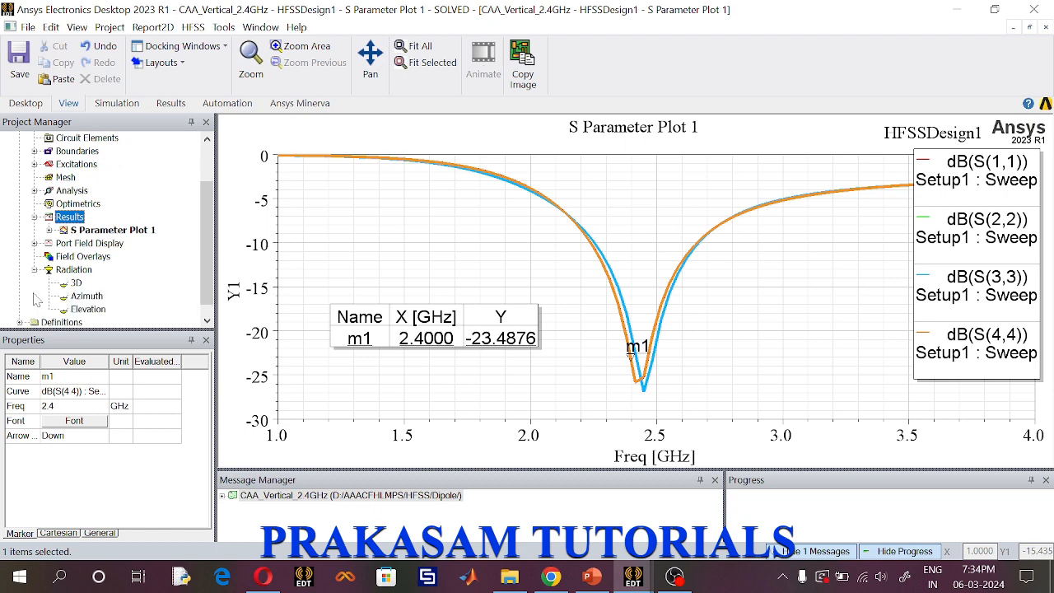
{"action": "double_click", "coordinate": [75, 284]}
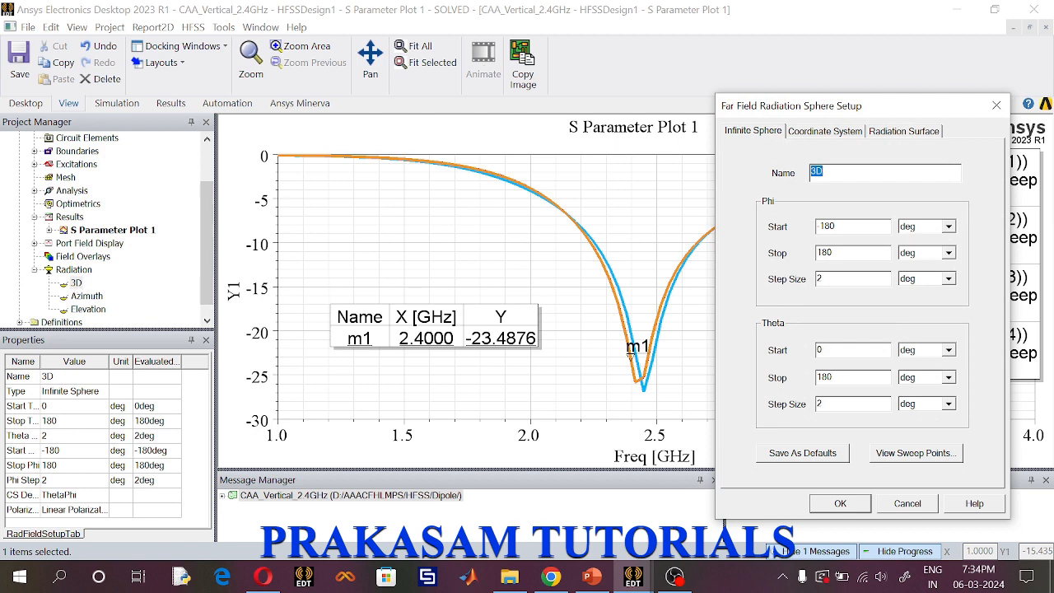
{"action": "double_click", "coordinate": [825, 377]}
{"action": "type", "text": "360"}
{"action": "left_click", "coordinate": [848, 504]}
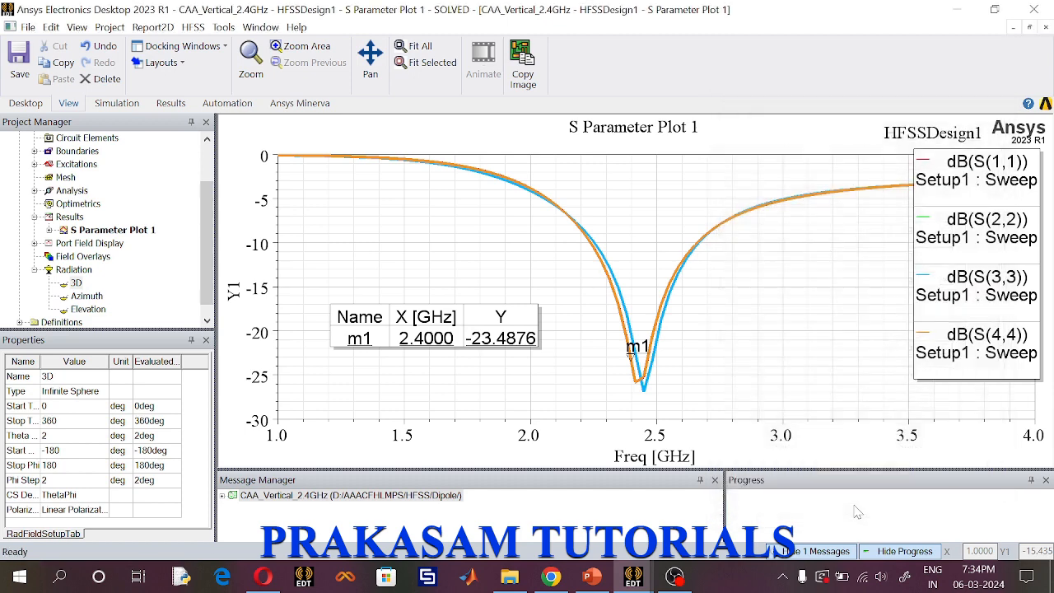
{"action": "left_click", "coordinate": [35, 270]}
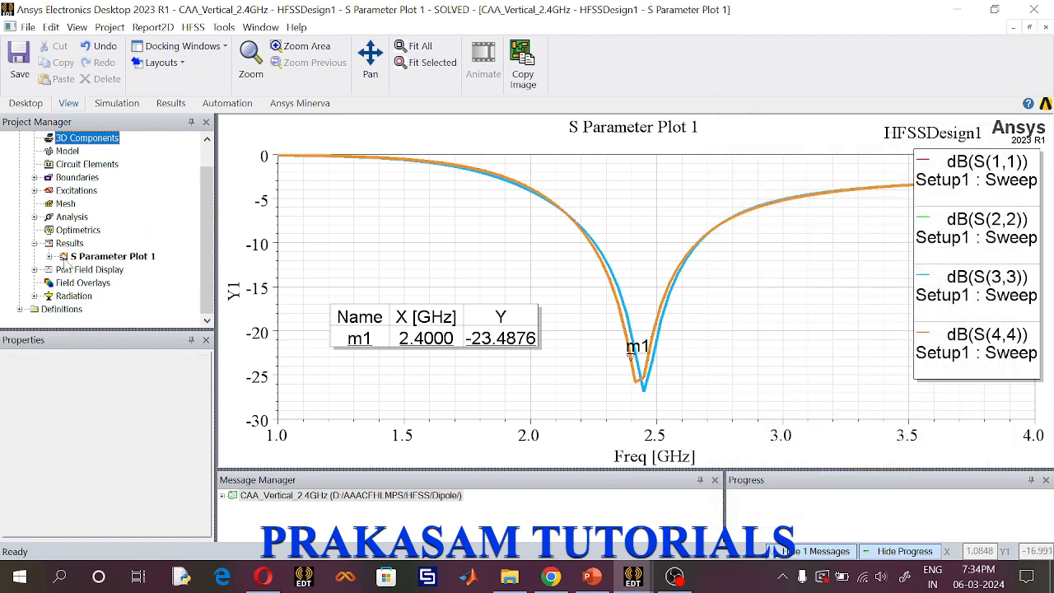
Create a far-field radiation pattern of GainTotal versus Theta on the Elevation geometry for all Phi values at 2.4 GHz, using Setup1 : LastAdaptive.
{"action": "left_click", "coordinate": [69, 243]}
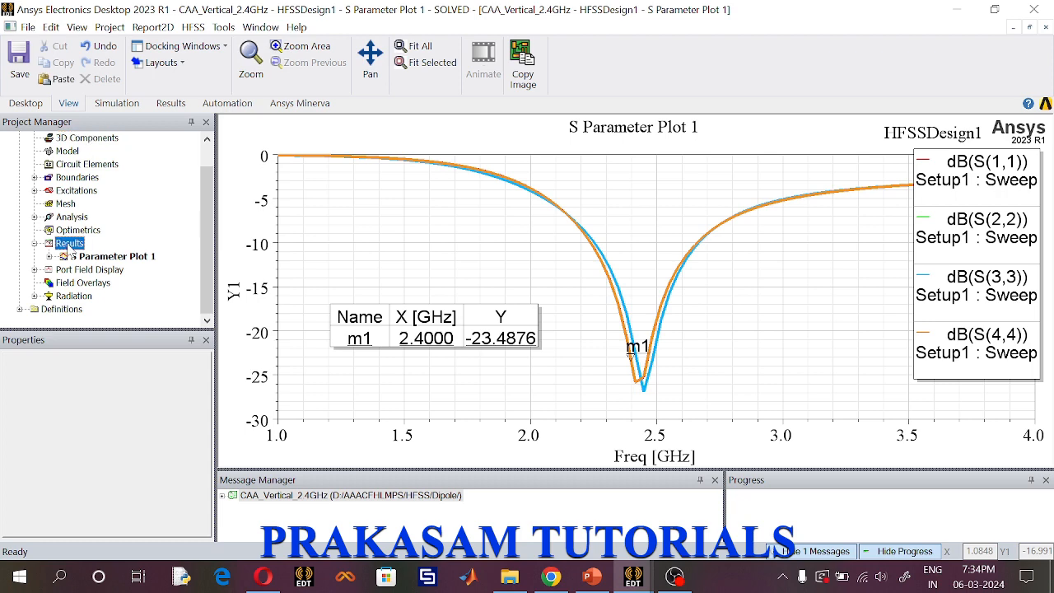
{"action": "right_click", "coordinate": [69, 244]}
{"action": "mouse_move", "coordinate": [159, 169]}
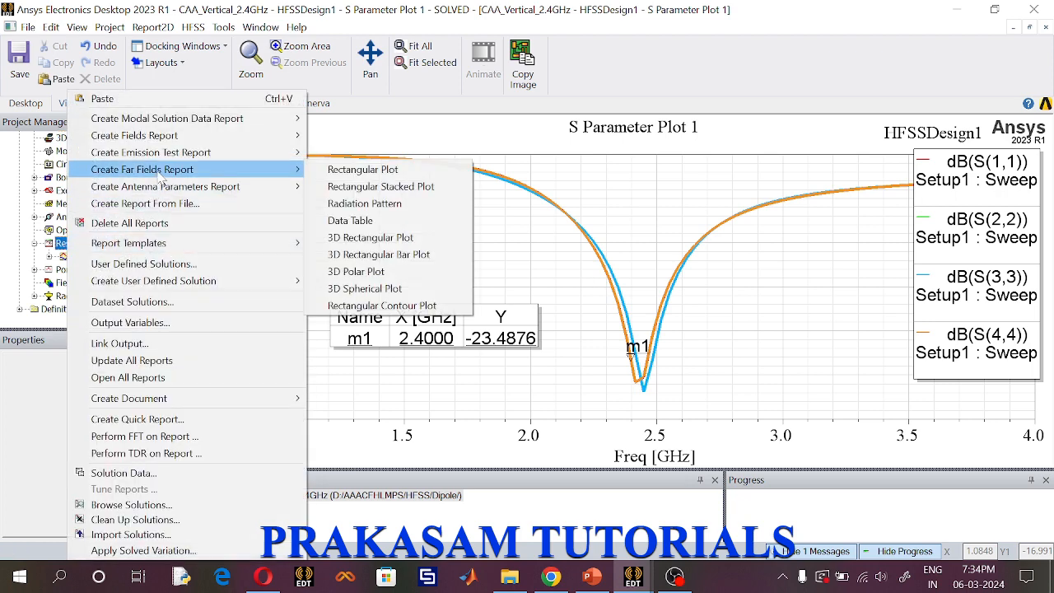
{"action": "left_click", "coordinate": [365, 203]}
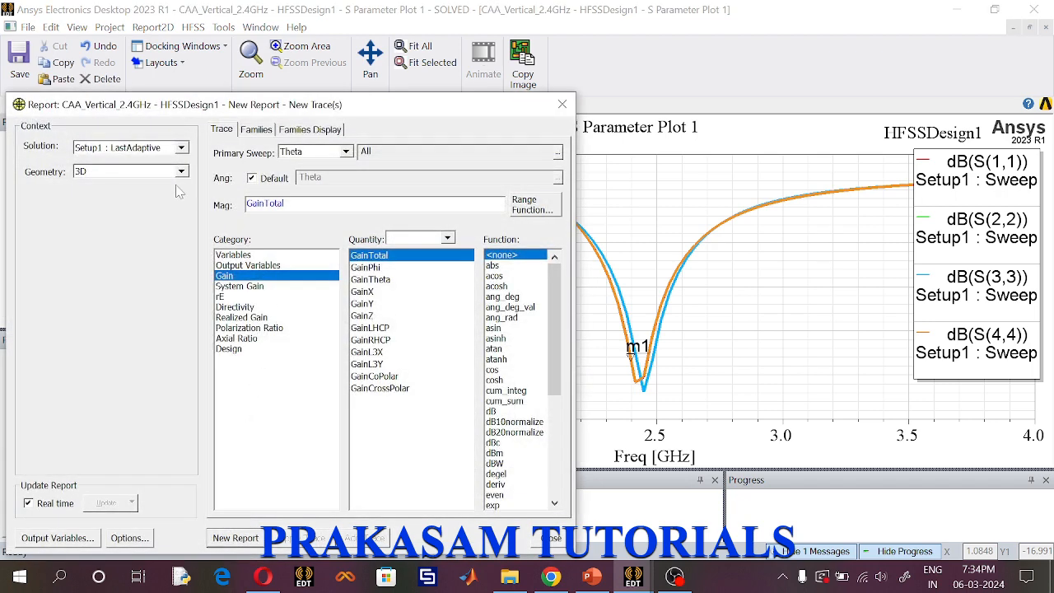
{"action": "left_click", "coordinate": [182, 171]}
{"action": "left_click", "coordinate": [97, 196]}
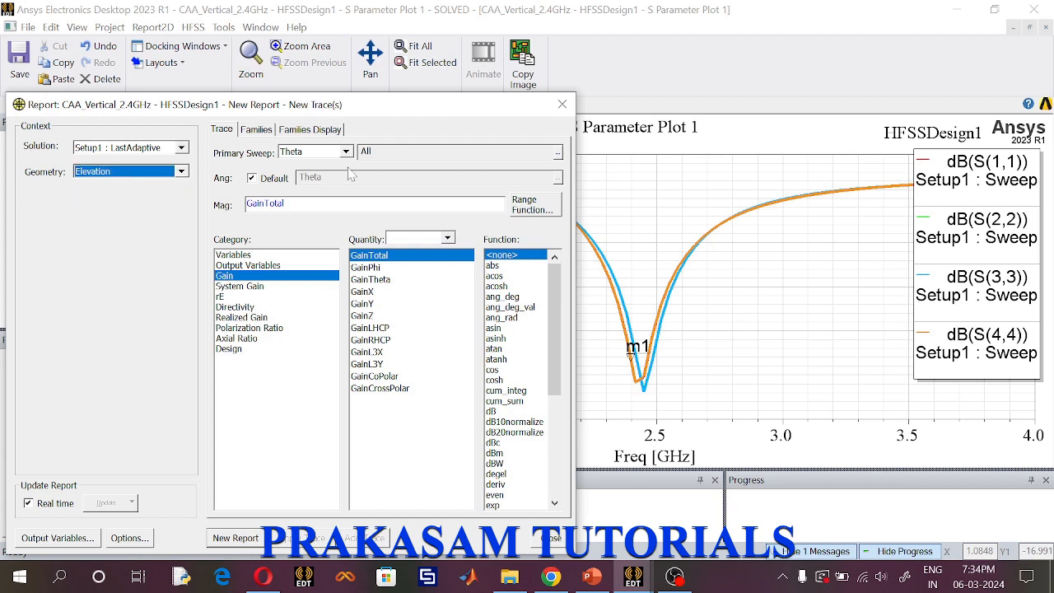
{"action": "left_click", "coordinate": [256, 132]}
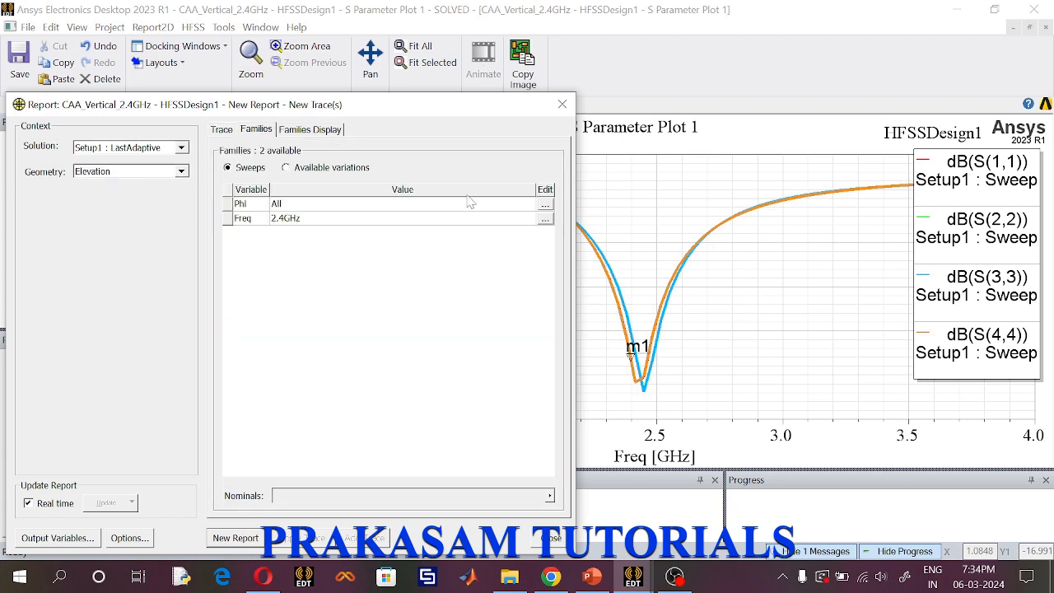
{"action": "left_click", "coordinate": [545, 205]}
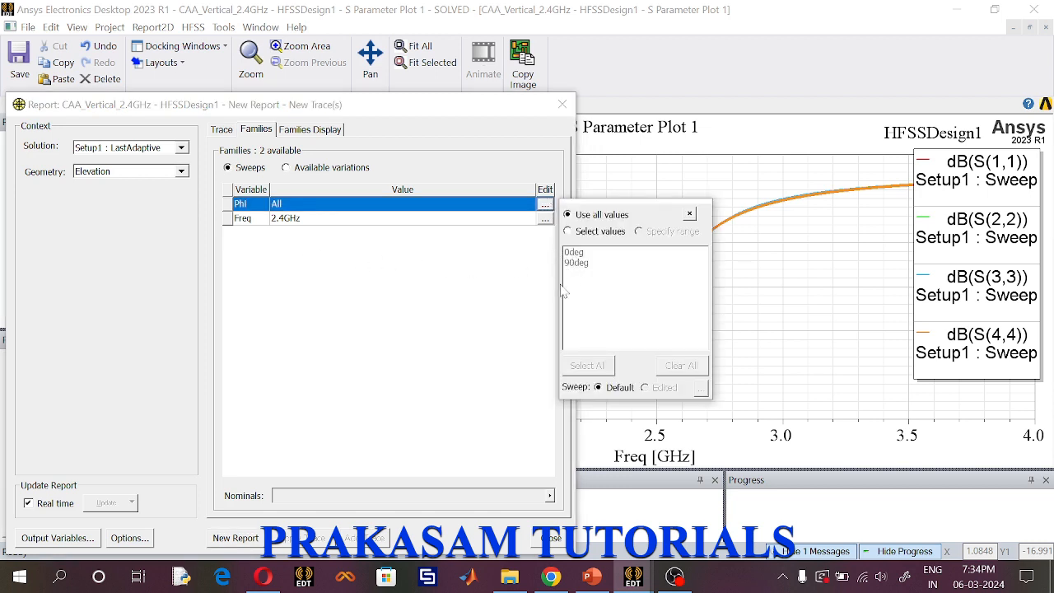
{"action": "left_click", "coordinate": [453, 313]}
{"action": "left_click", "coordinate": [222, 130]}
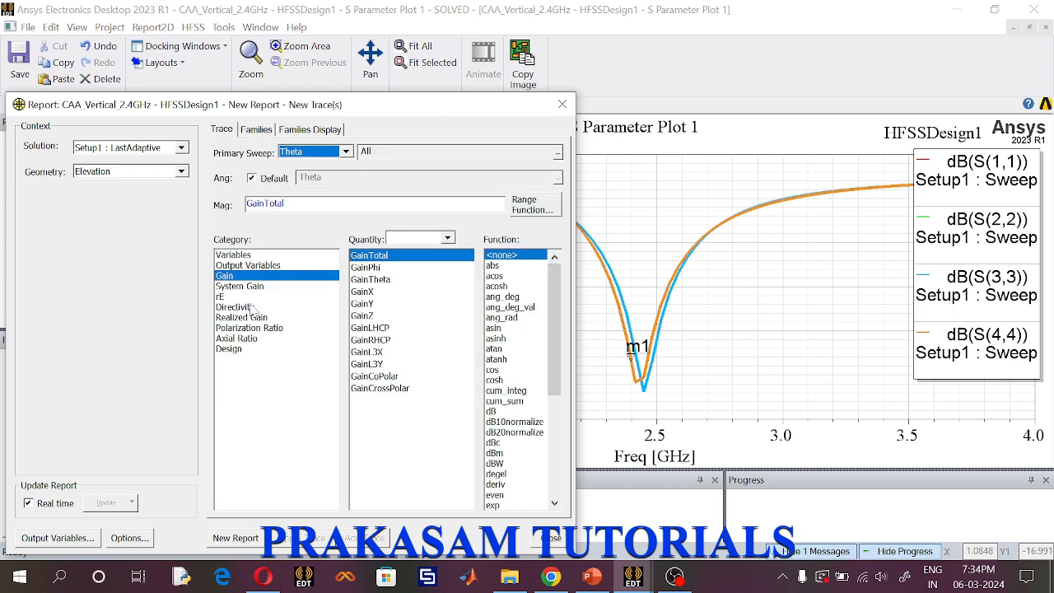
{"action": "left_click", "coordinate": [244, 539]}
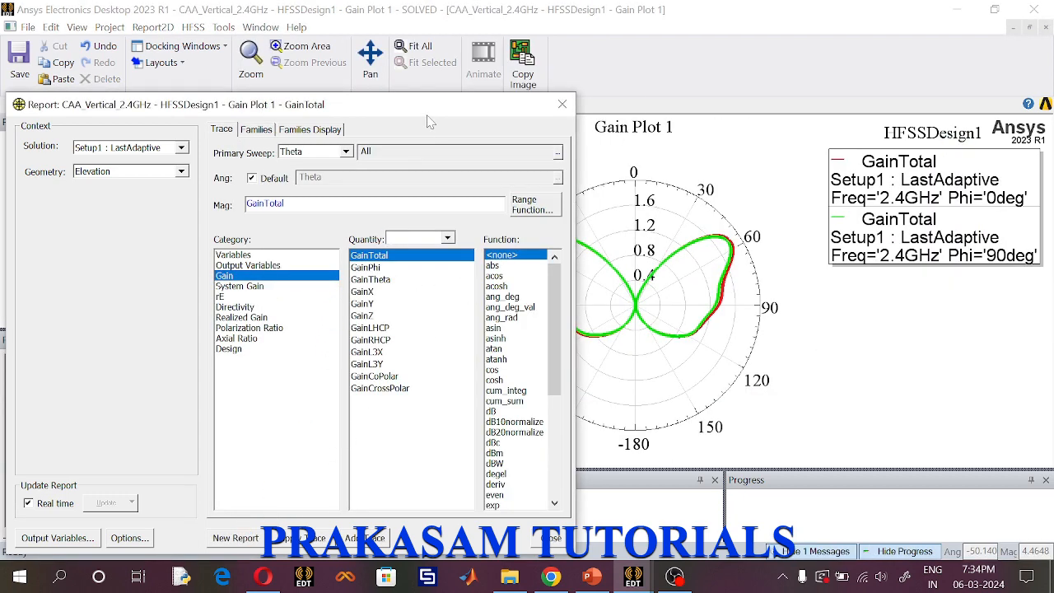
{"action": "left_click_drag", "start_coordinate": [432, 115], "coordinate": [476, 97]}
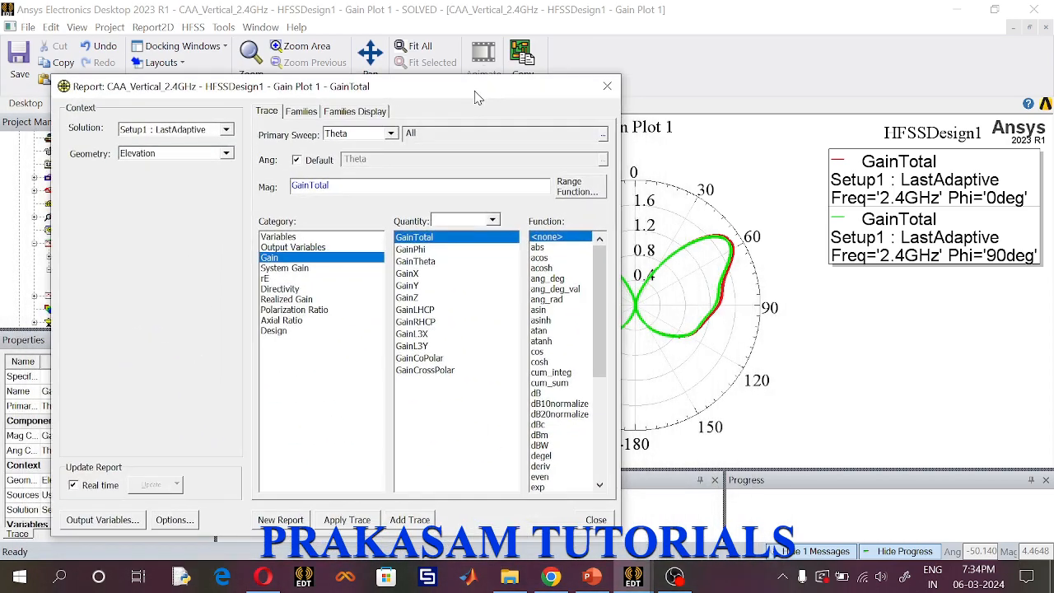
{"action": "left_click", "coordinate": [607, 85]}
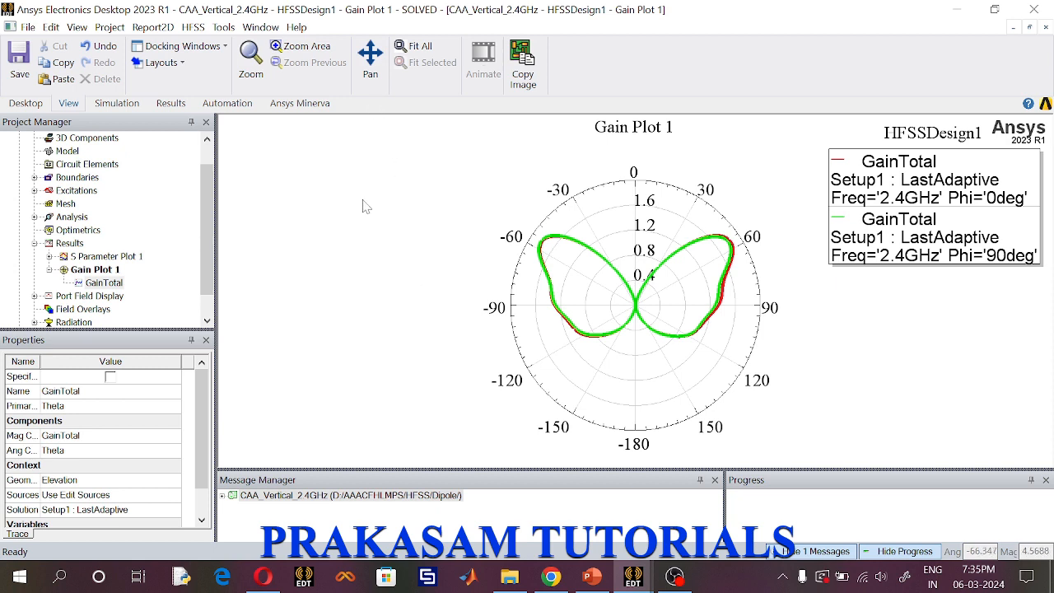
Edit the post-process sources so that ports 2:1, 3:1 and 4:1 are each excited with a magnitude of 1 W.
{"action": "scroll", "coordinate": [91, 251], "scroll_direction": "down", "scroll_amount": 1}
{"action": "left_click", "coordinate": [95, 283]}
{"action": "right_click", "coordinate": [94, 282]}
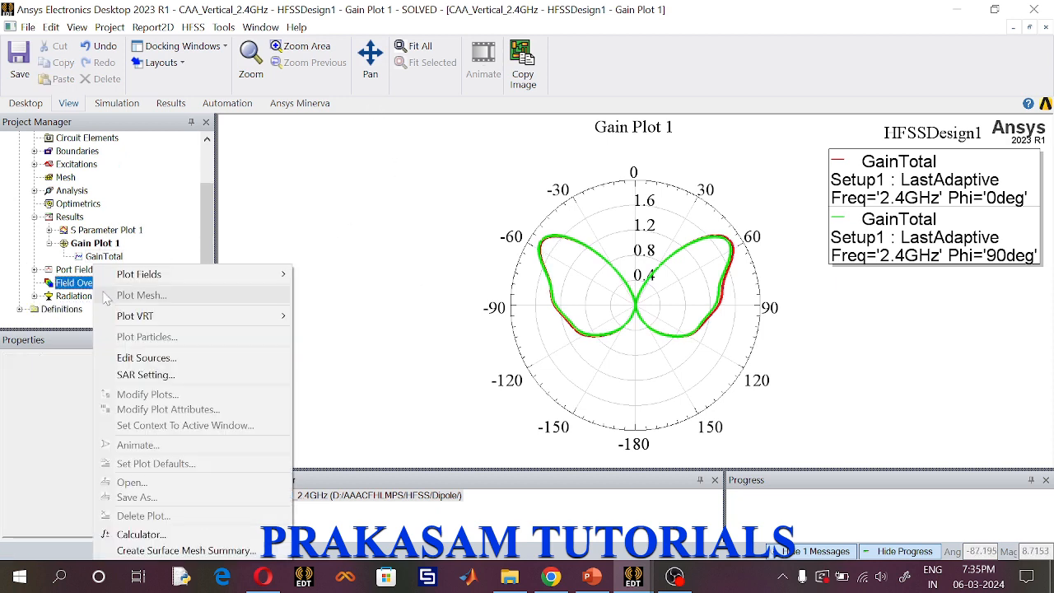
{"action": "left_click", "coordinate": [147, 359]}
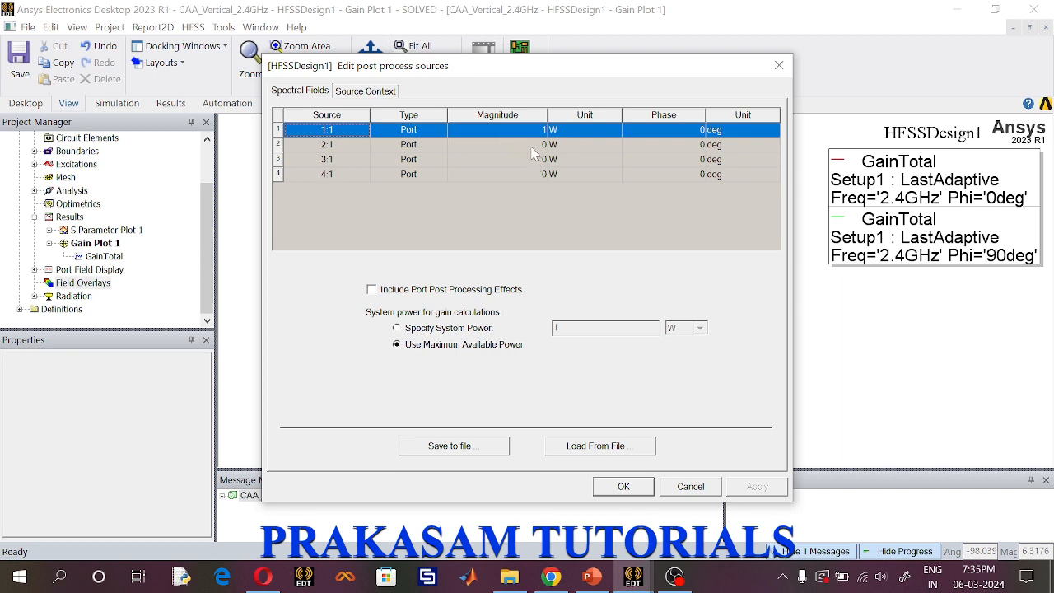
{"action": "double_click", "coordinate": [510, 144]}
{"action": "type", "text": "1"}
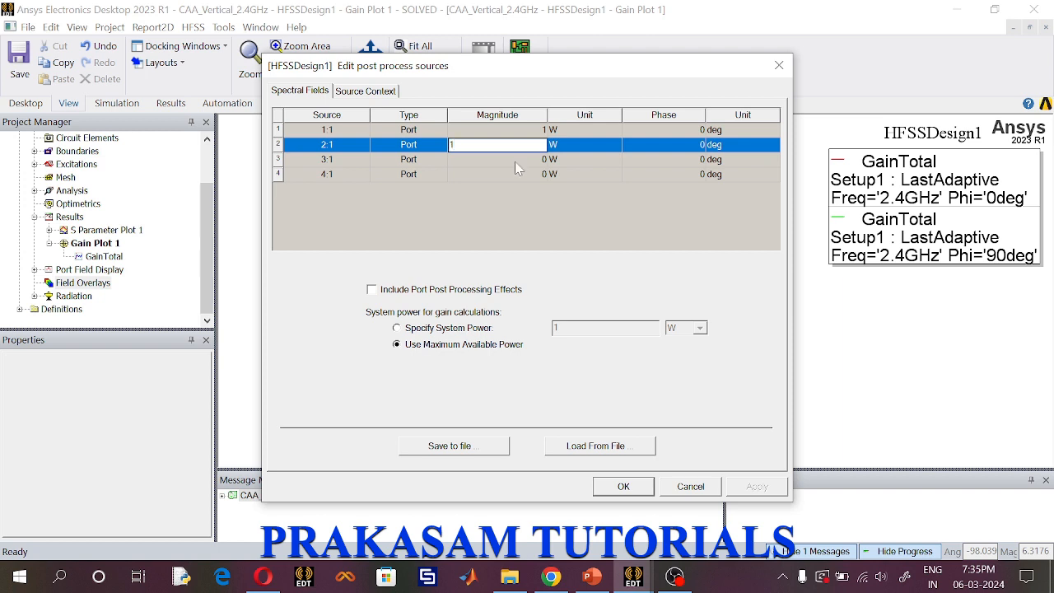
{"action": "double_click", "coordinate": [525, 158]}
{"action": "type", "text": "1"}
{"action": "double_click", "coordinate": [520, 174]}
{"action": "type", "text": "1"}
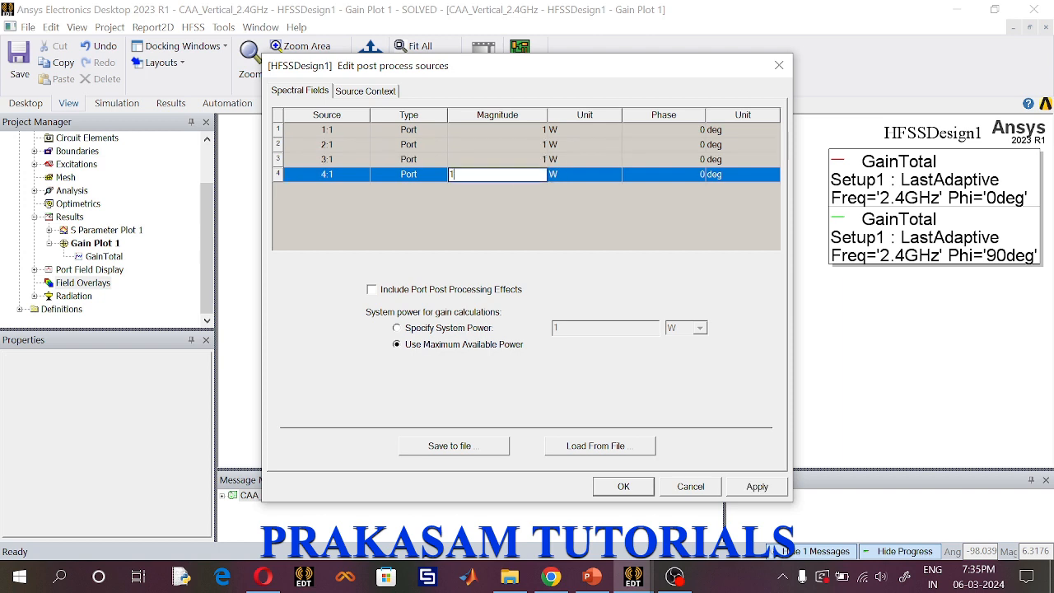
{"action": "left_click", "coordinate": [551, 219]}
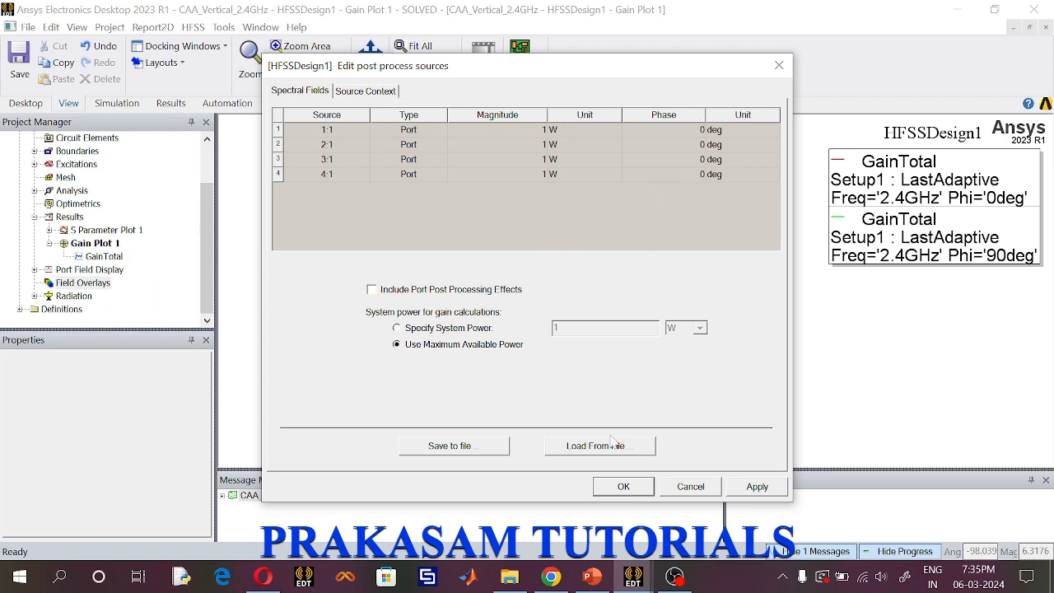
{"action": "left_click", "coordinate": [624, 487]}
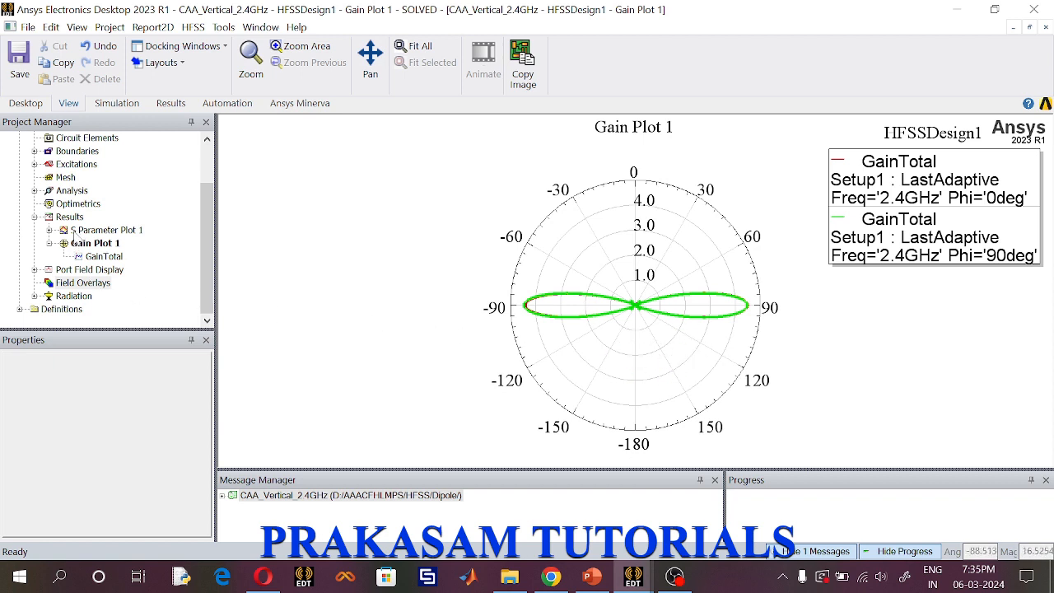
{"action": "right_click", "coordinate": [73, 219]}
{"action": "mouse_move", "coordinate": [148, 124]}
{"action": "mouse_move", "coordinate": [154, 170]}
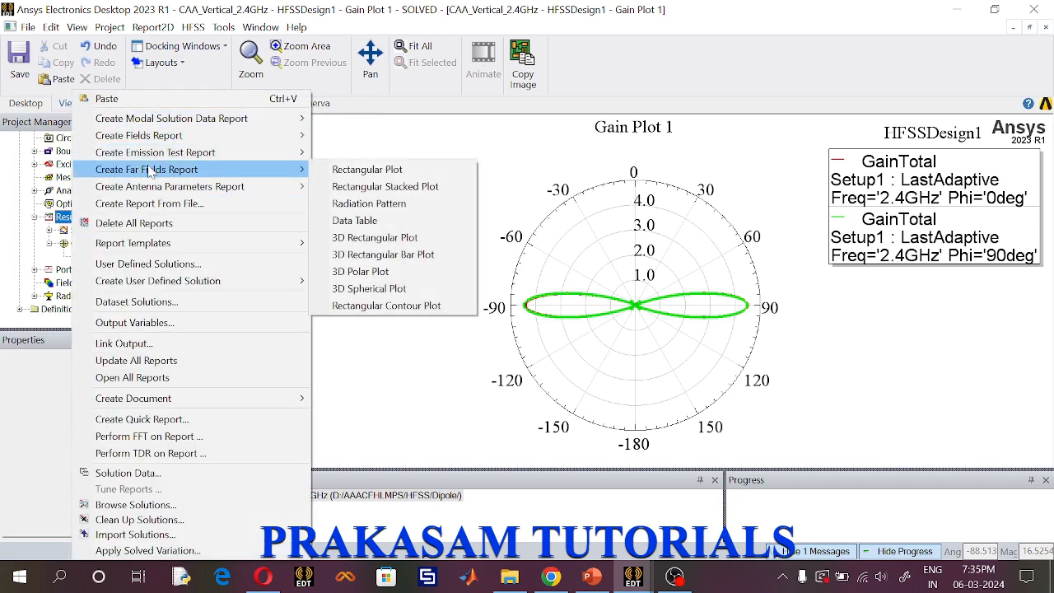
{"action": "left_click", "coordinate": [451, 145]}
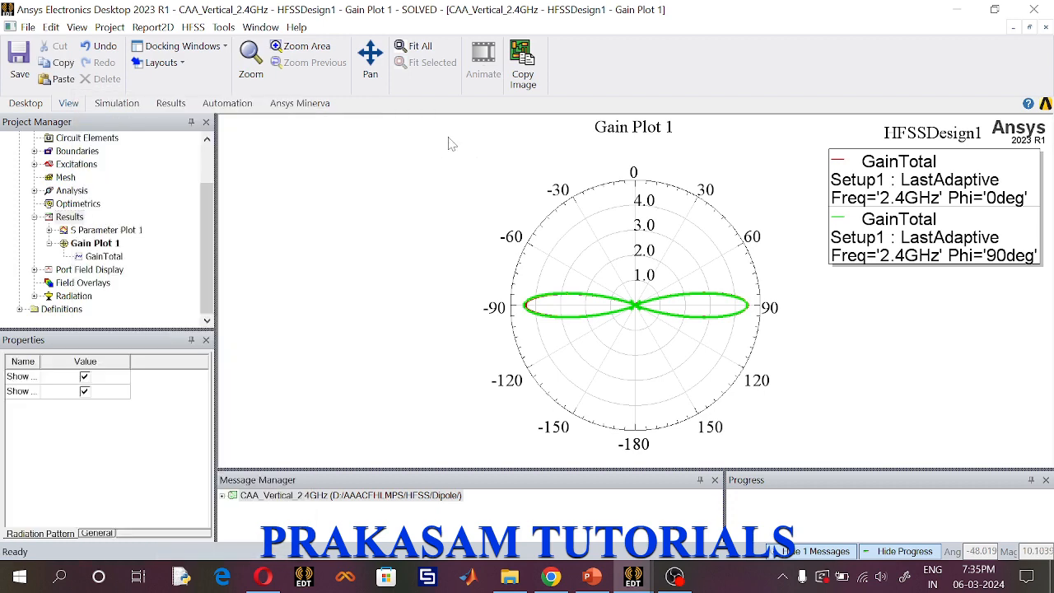
Create a new radiation pattern report of dB(GainTotal) from the existing elevation gain trace and collapse both gain plots in the project tree.
{"action": "double_click", "coordinate": [105, 257]}
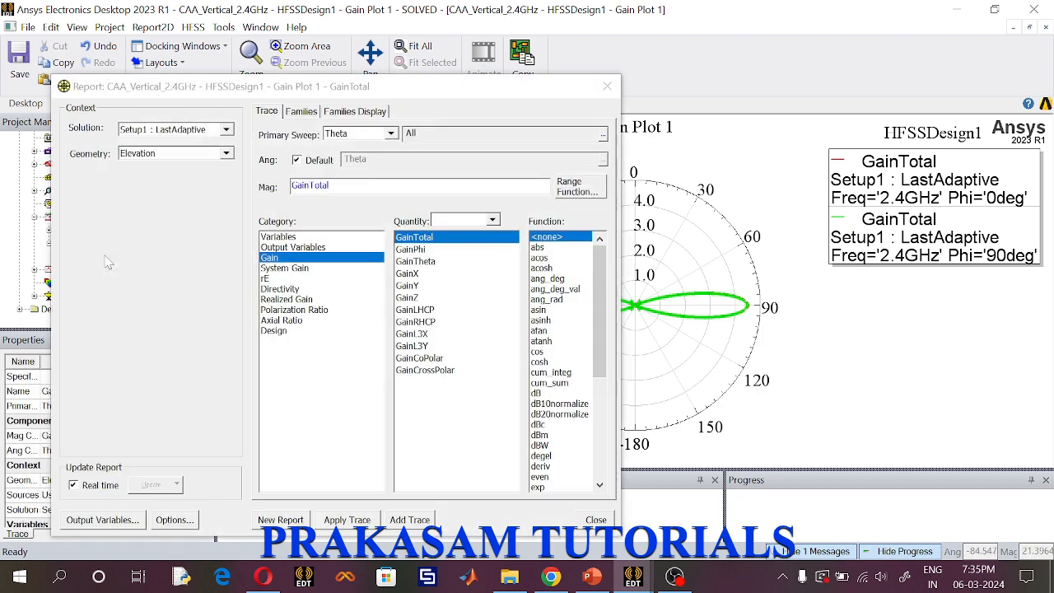
{"action": "left_click", "coordinate": [543, 393]}
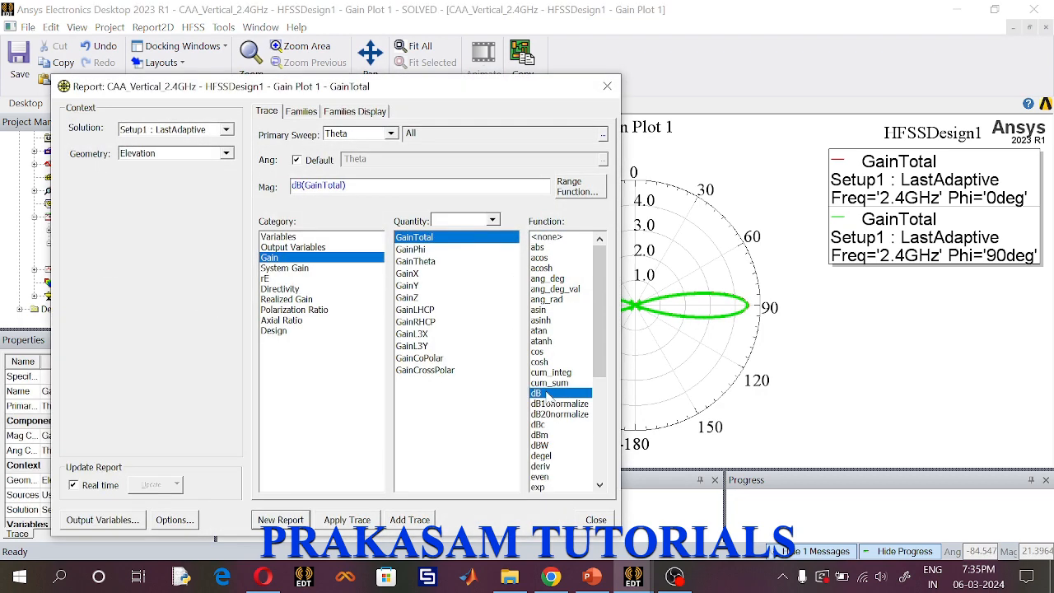
{"action": "left_click", "coordinate": [284, 520]}
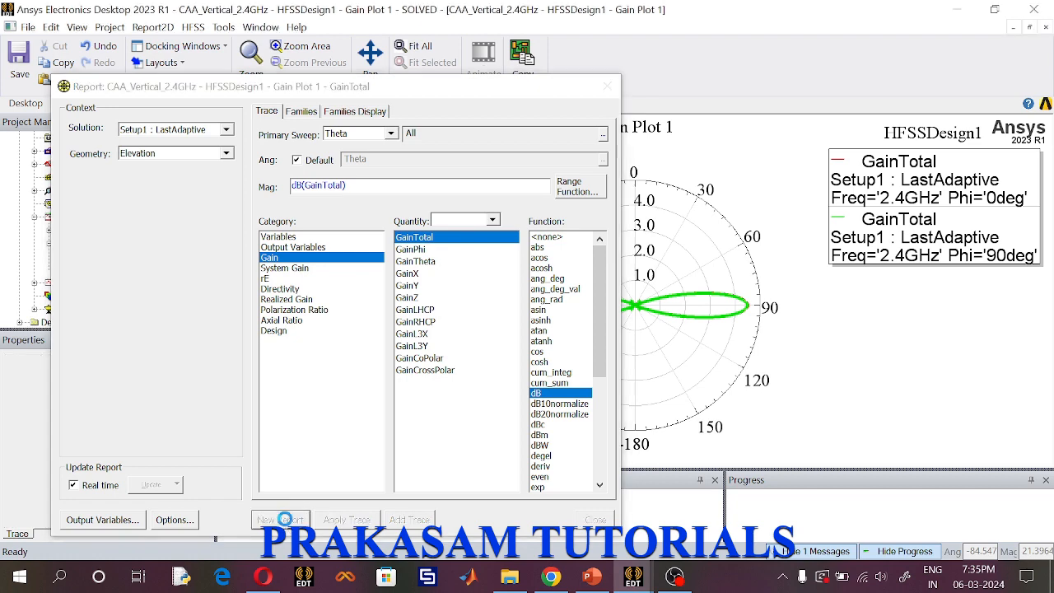
{"action": "left_click", "coordinate": [607, 86]}
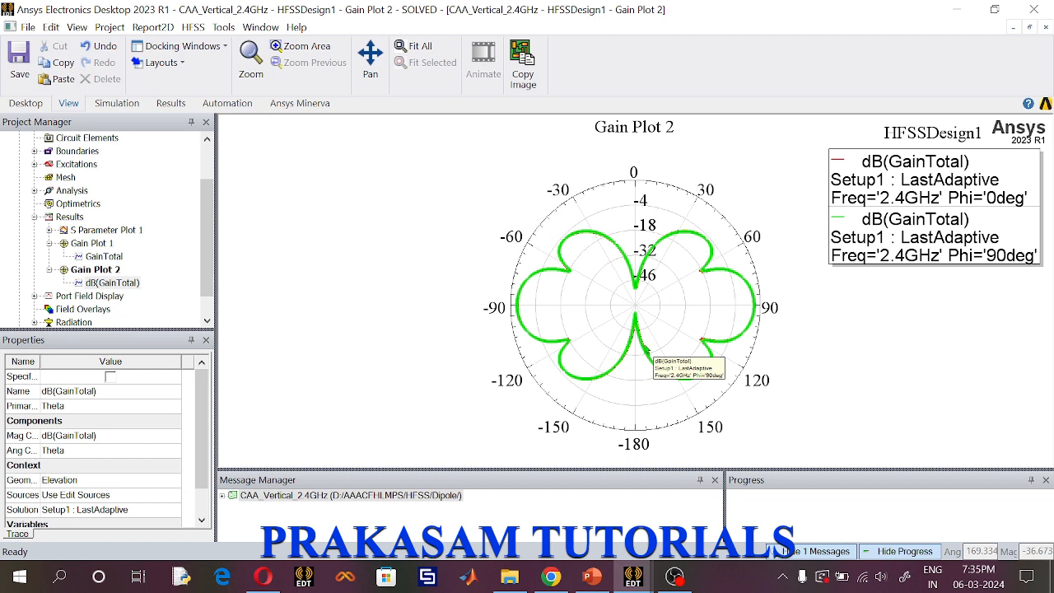
{"action": "left_click", "coordinate": [49, 243]}
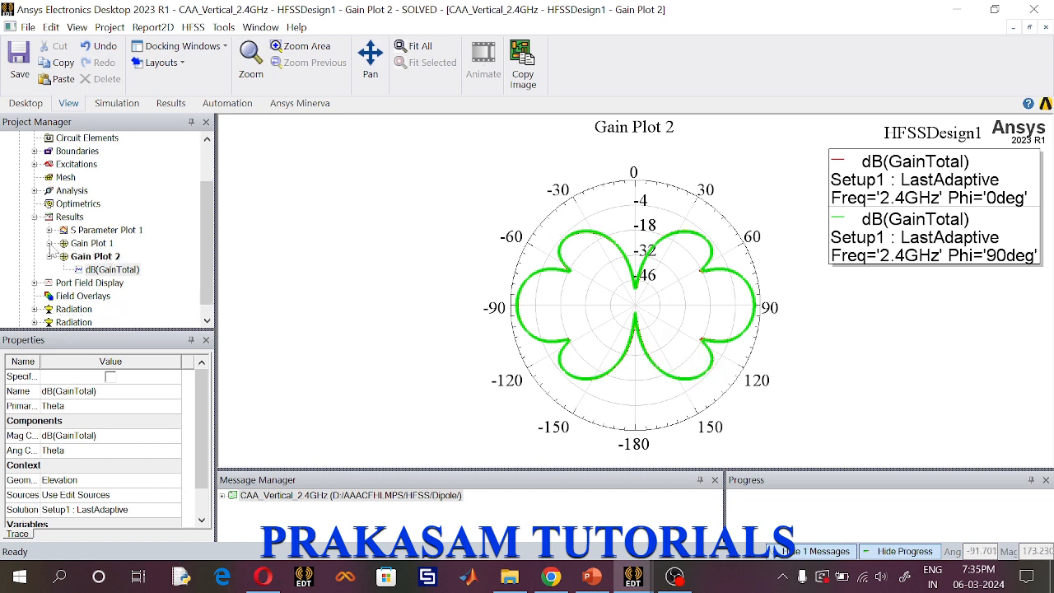
{"action": "left_click", "coordinate": [49, 256]}
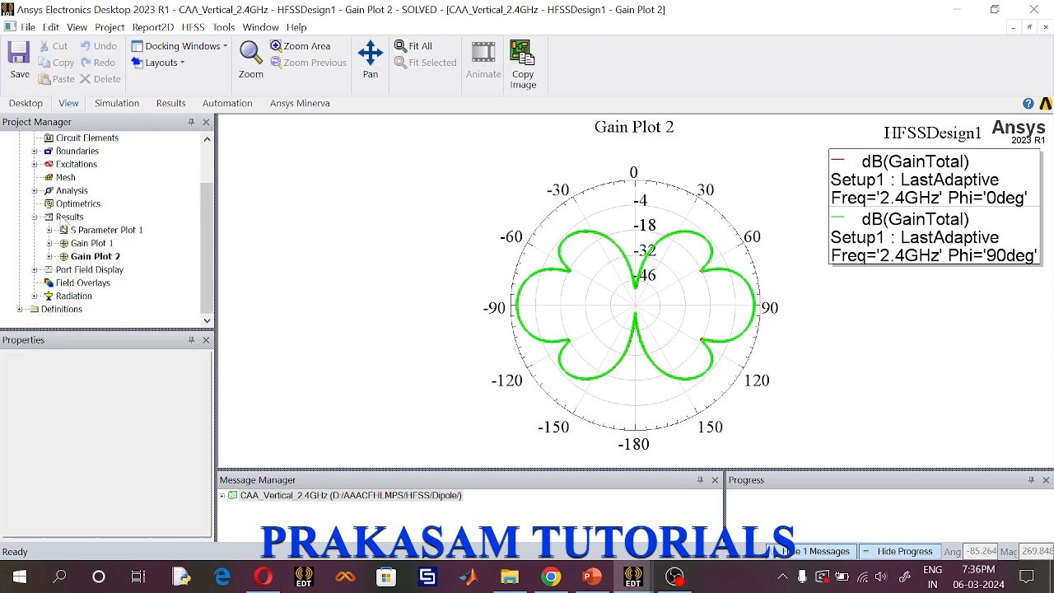
Create a far-field 3D polar plot of GainTotal over Phi and Theta on the 3D geometry at 2.4 GHz, using Setup1 : LastAdaptive.
{"action": "right_click", "coordinate": [61, 218]}
{"action": "mouse_move", "coordinate": [121, 173]}
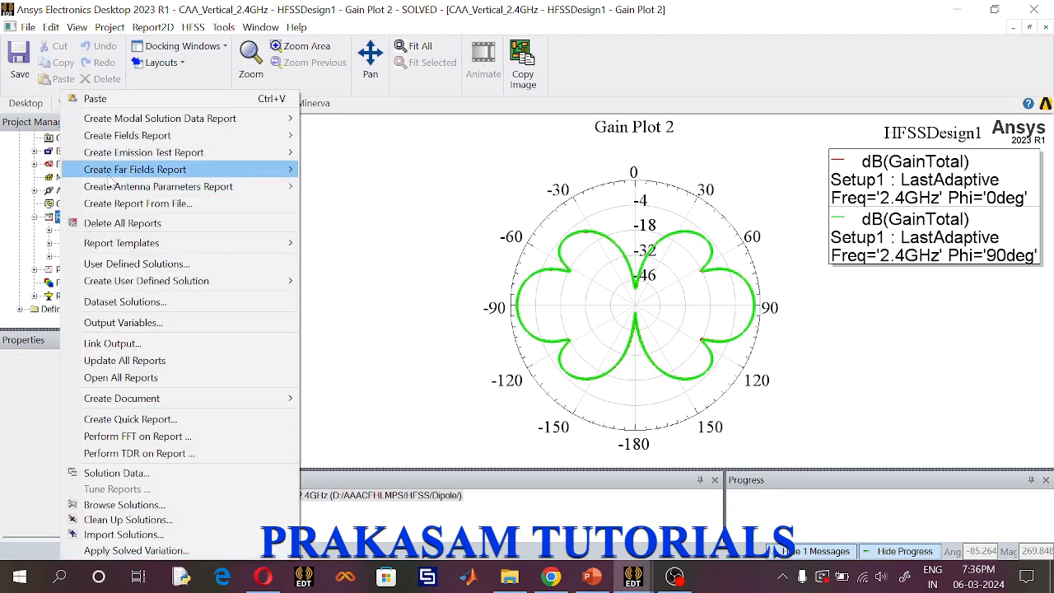
{"action": "left_click", "coordinate": [355, 271]}
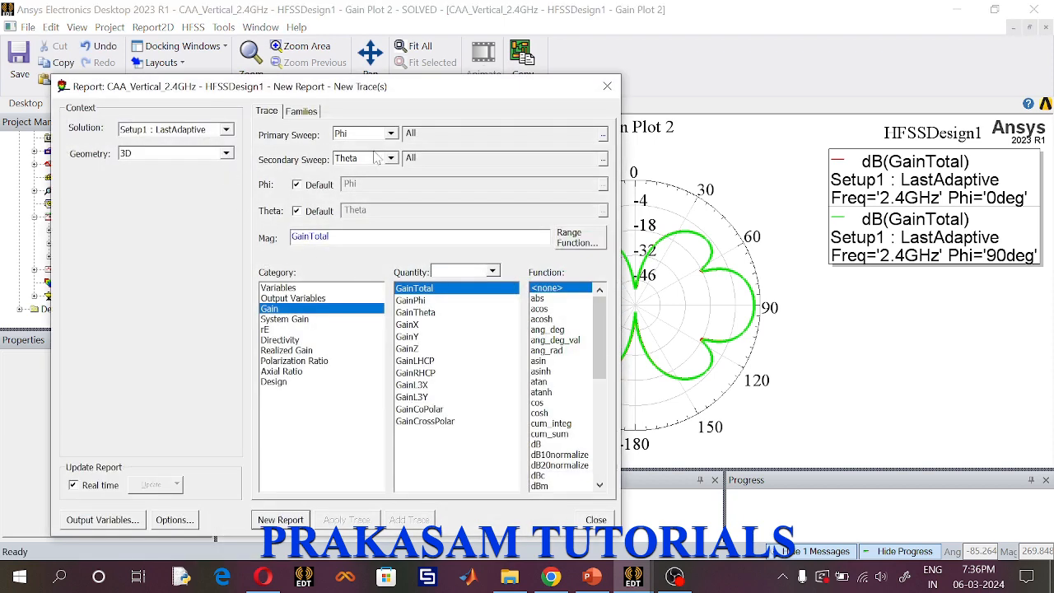
{"action": "left_click", "coordinate": [300, 113]}
{"action": "left_click", "coordinate": [589, 186]}
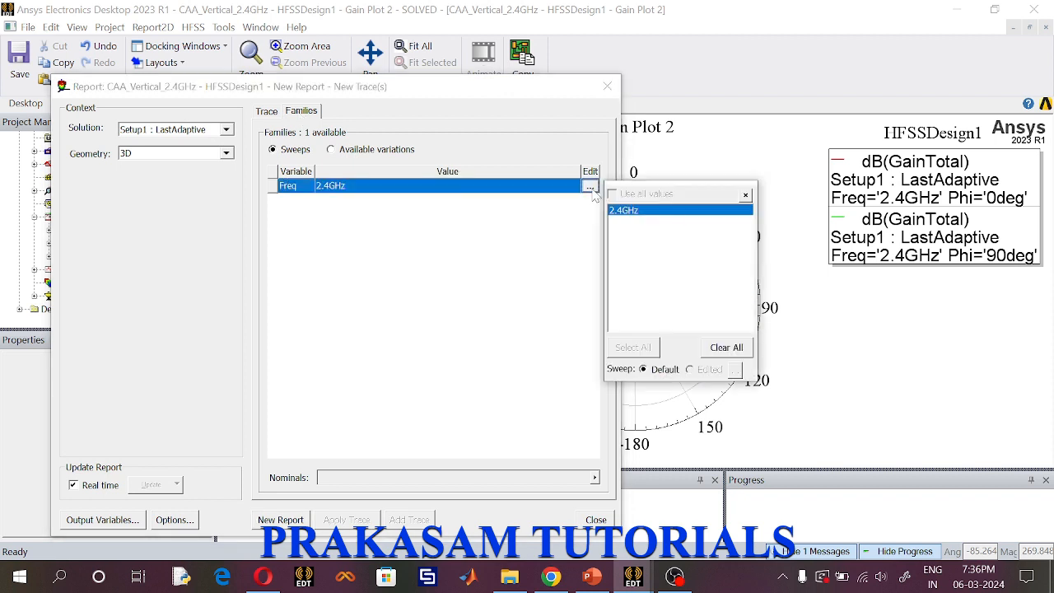
{"action": "left_click", "coordinate": [268, 113]}
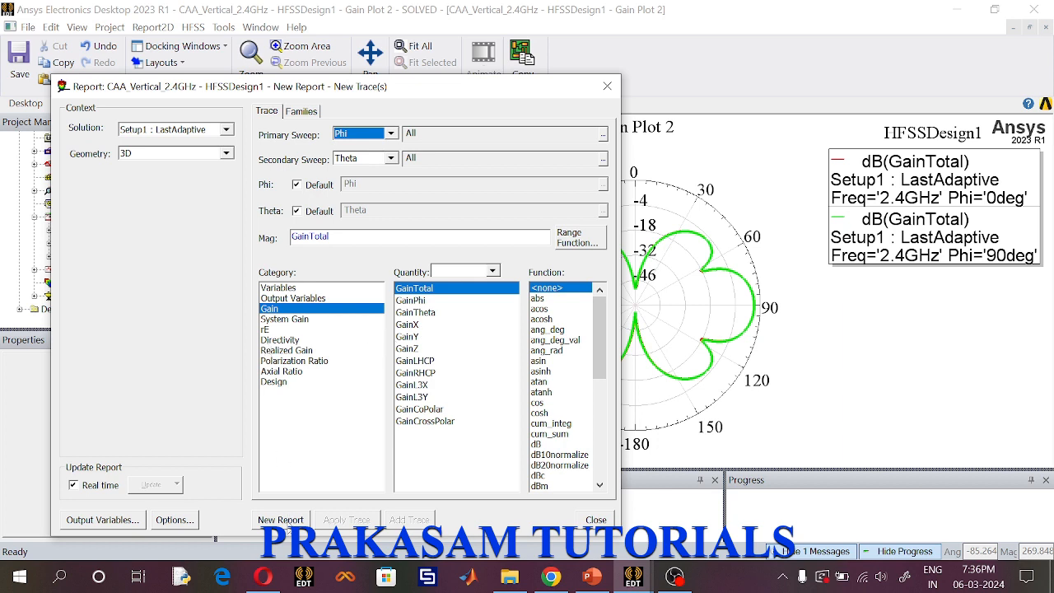
{"action": "left_click", "coordinate": [280, 519]}
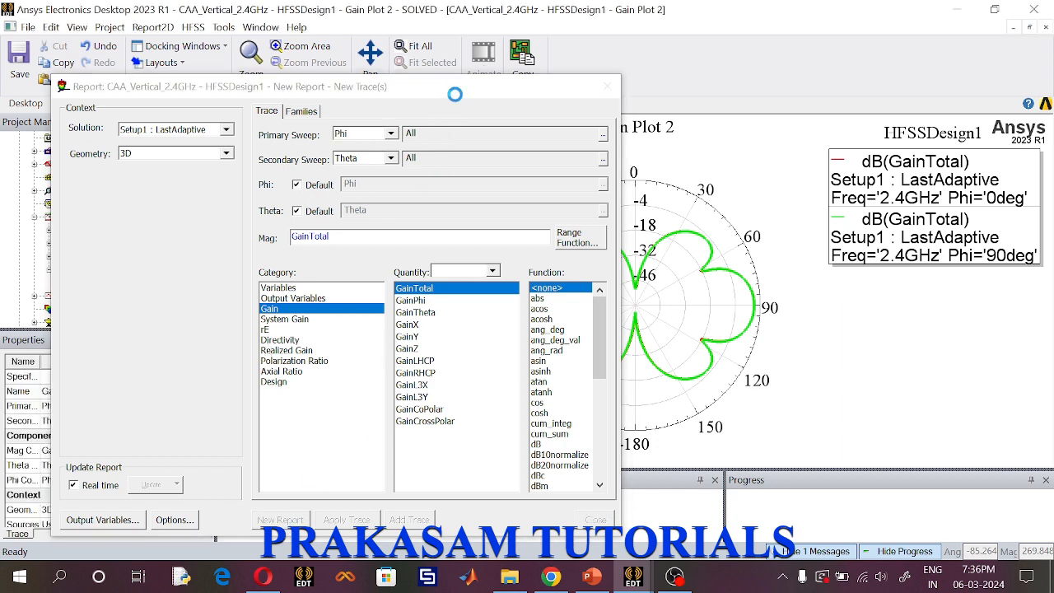
{"action": "left_click_drag", "start_coordinate": [460, 94], "coordinate": [681, 143]}
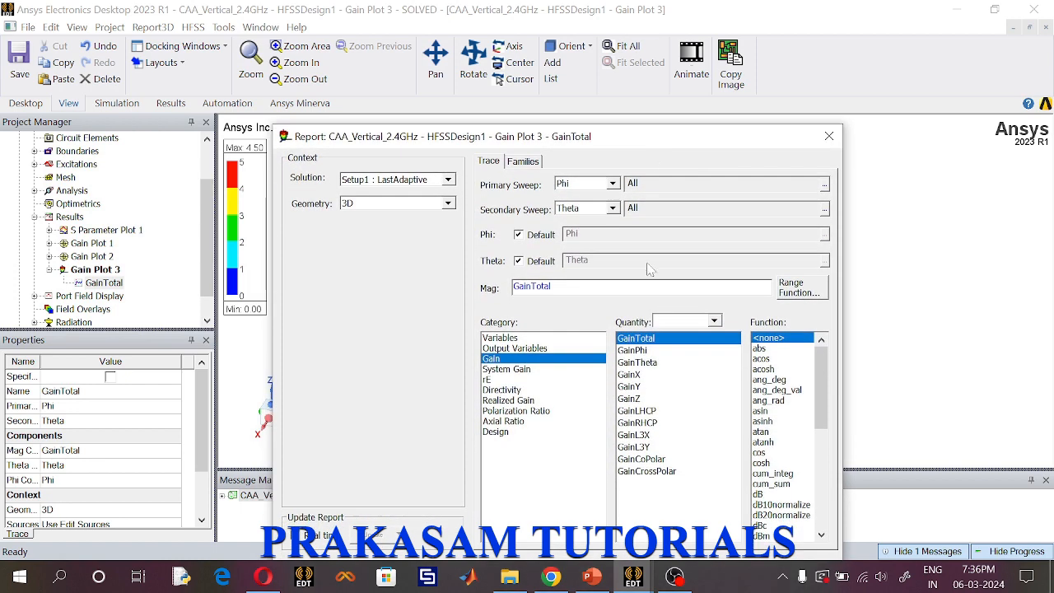
Create a new 3D polar report of dB(GainTotal) from the existing 3D gain trace and collapse both 3D gain plots in the project tree.
{"action": "left_click", "coordinate": [757, 496]}
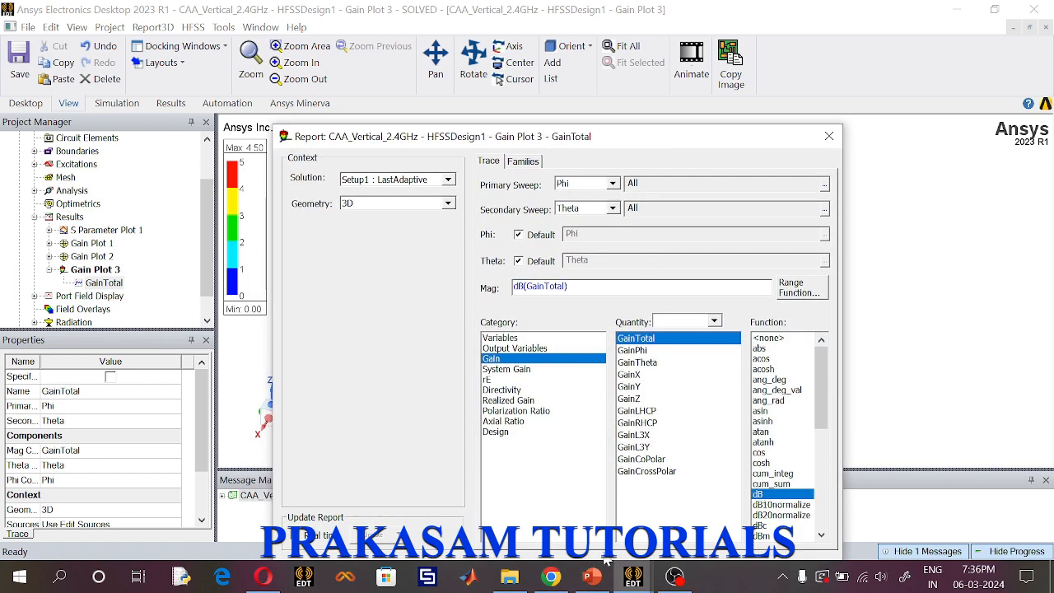
{"action": "left_click_drag", "start_coordinate": [604, 140], "coordinate": [566, 74]}
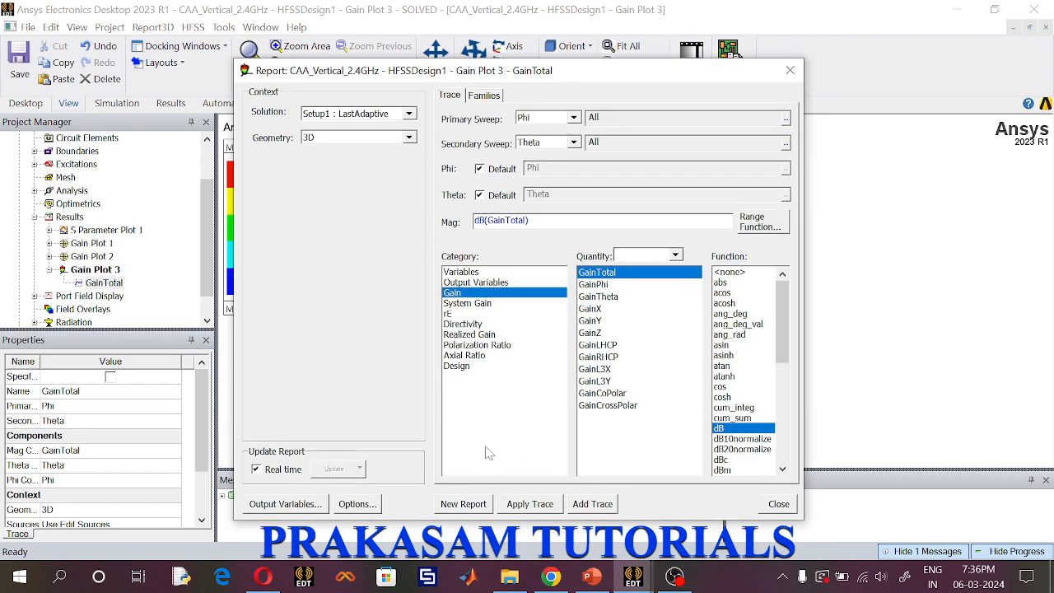
{"action": "left_click", "coordinate": [477, 504]}
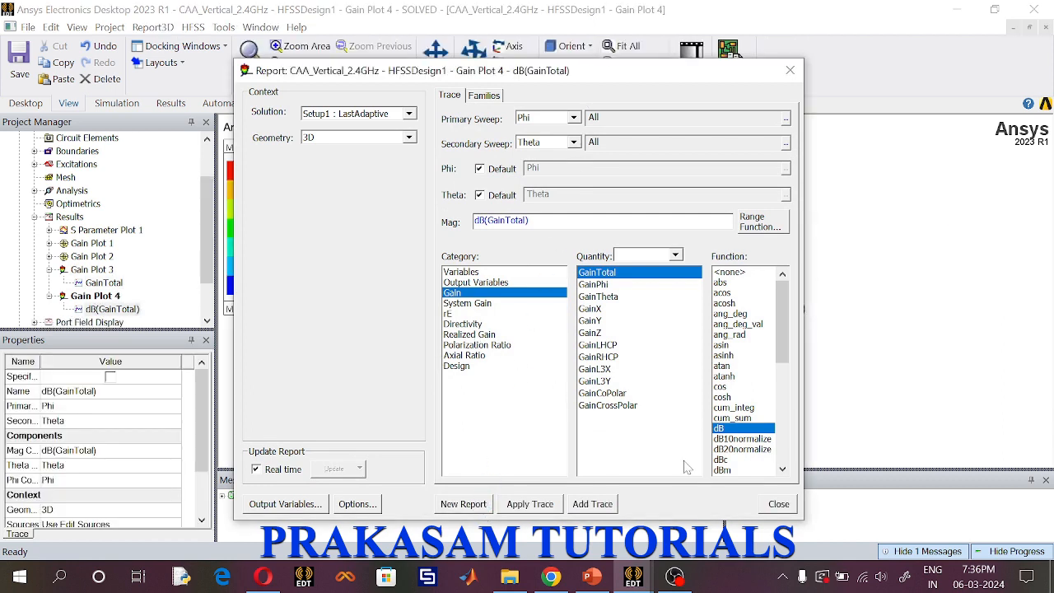
{"action": "left_click", "coordinate": [790, 70]}
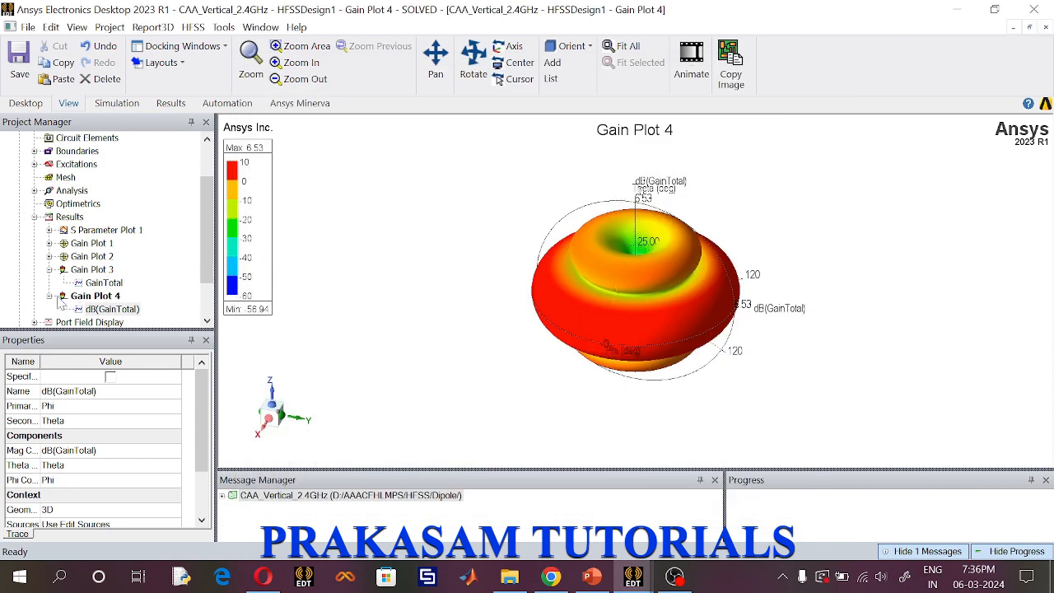
{"action": "left_click", "coordinate": [50, 269]}
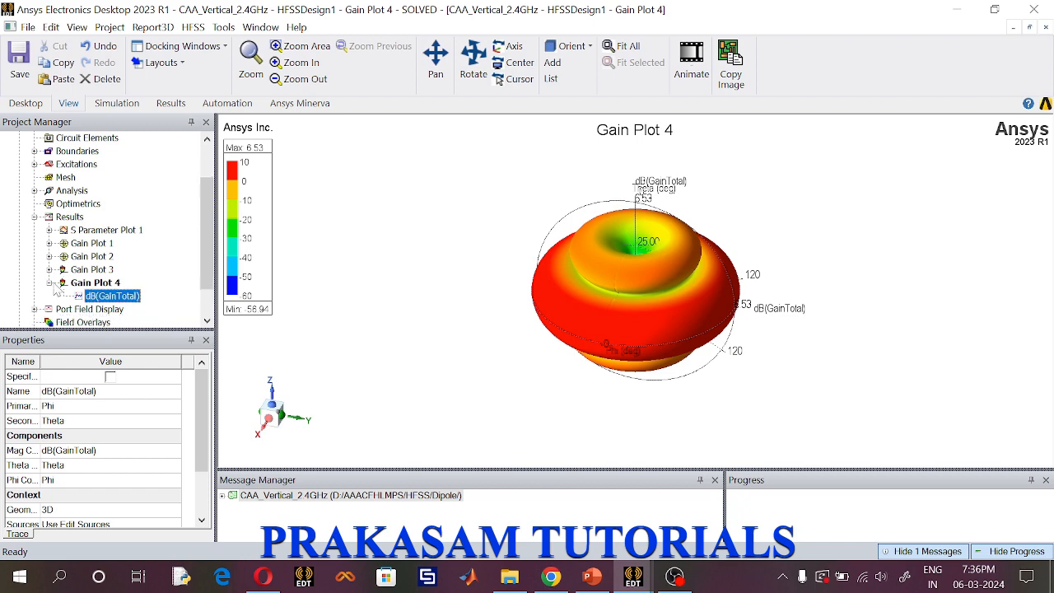
{"action": "left_click", "coordinate": [49, 282]}
Return to the HFSSDesign1 3D model and overlay the radiation field of Gain Plot 3 on the vertical array.
{"action": "scroll", "coordinate": [78, 264], "scroll_direction": "up", "scroll_amount": 2}
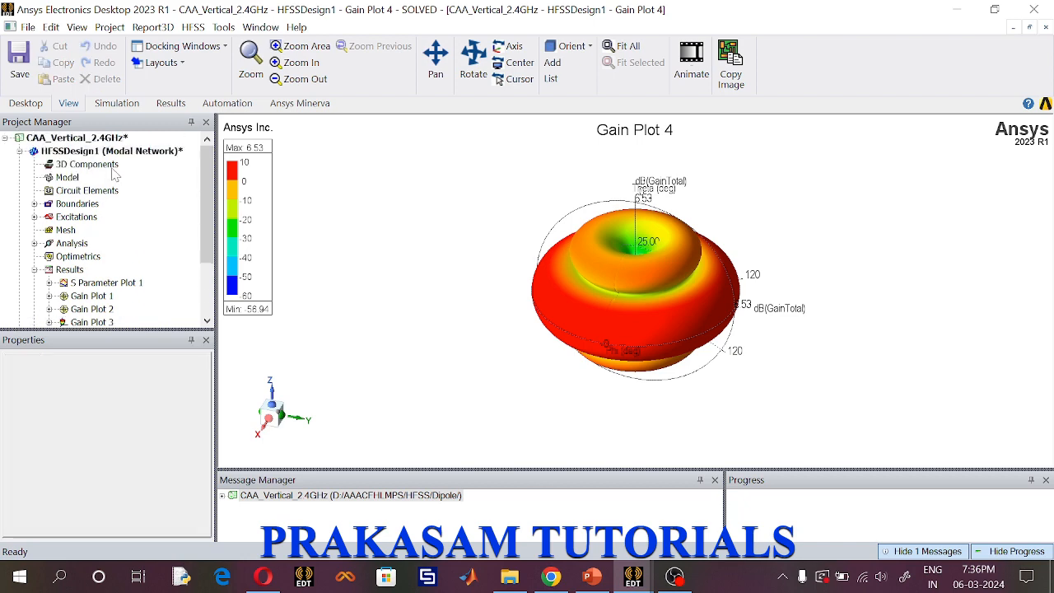
{"action": "double_click", "coordinate": [112, 152]}
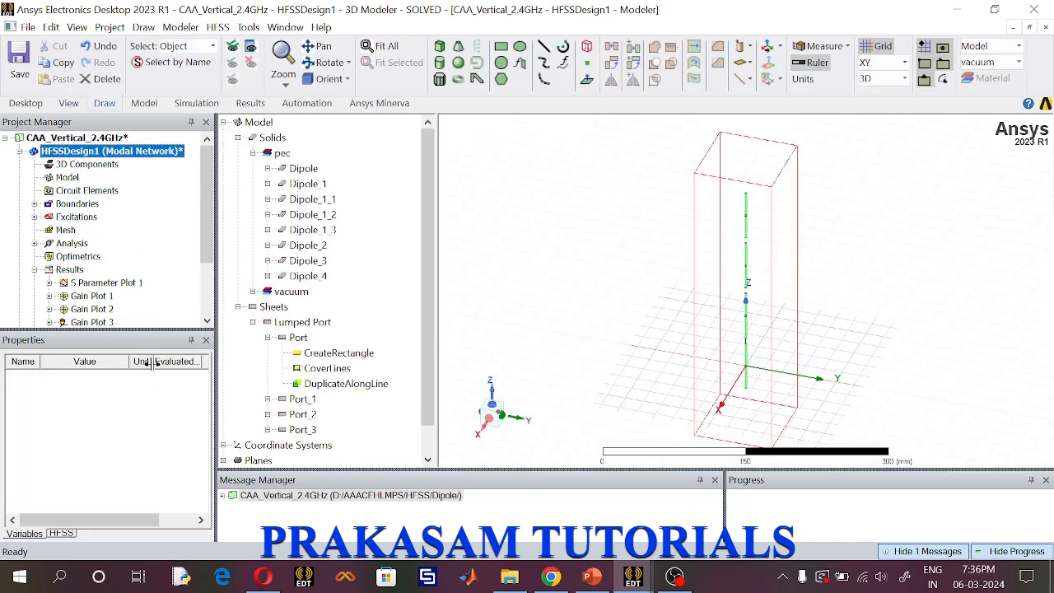
{"action": "scroll", "coordinate": [87, 294], "scroll_direction": "down", "scroll_amount": 2}
{"action": "scroll", "coordinate": [88, 296], "scroll_direction": "down", "scroll_amount": 1}
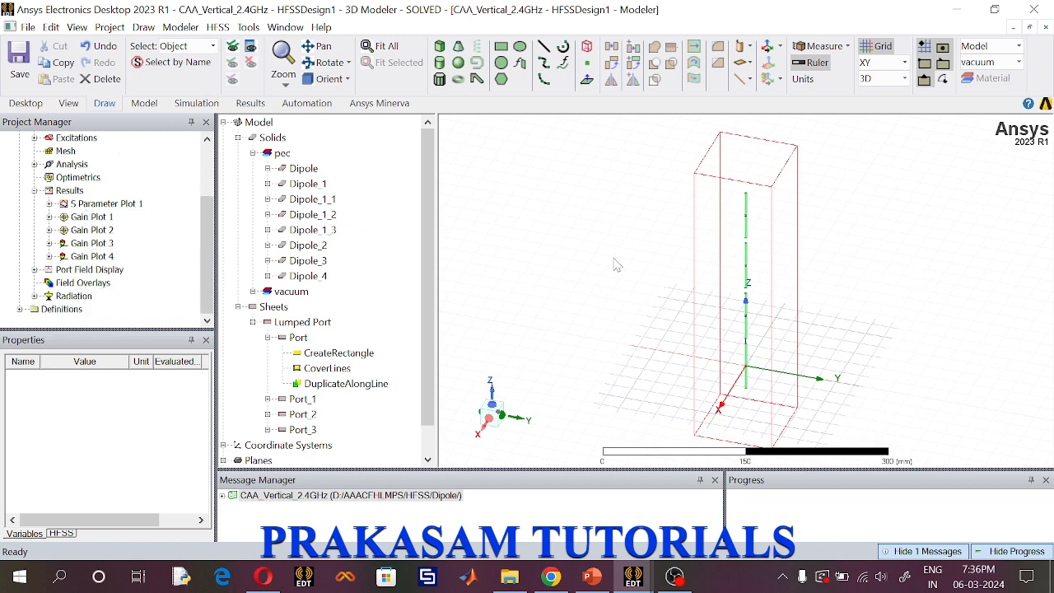
{"action": "left_click", "coordinate": [69, 282]}
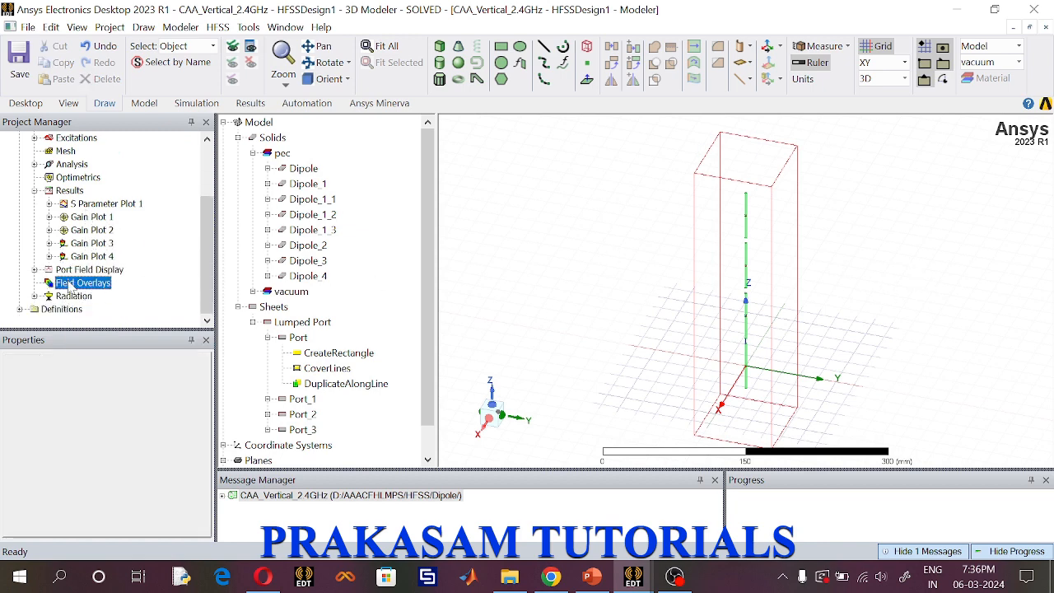
{"action": "right_click", "coordinate": [69, 283]}
{"action": "mouse_move", "coordinate": [142, 277]}
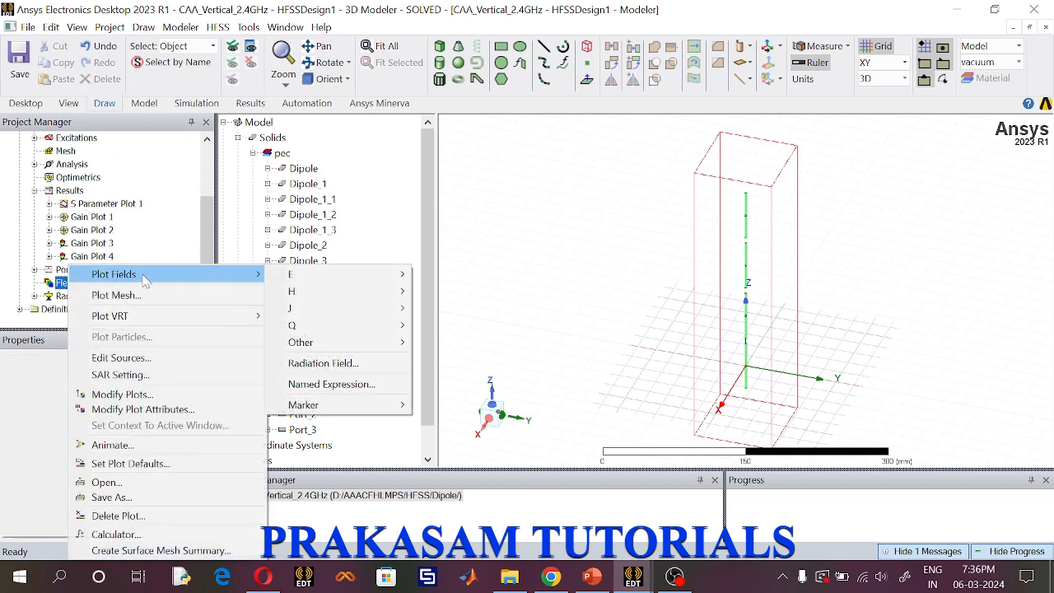
{"action": "left_click", "coordinate": [326, 363]}
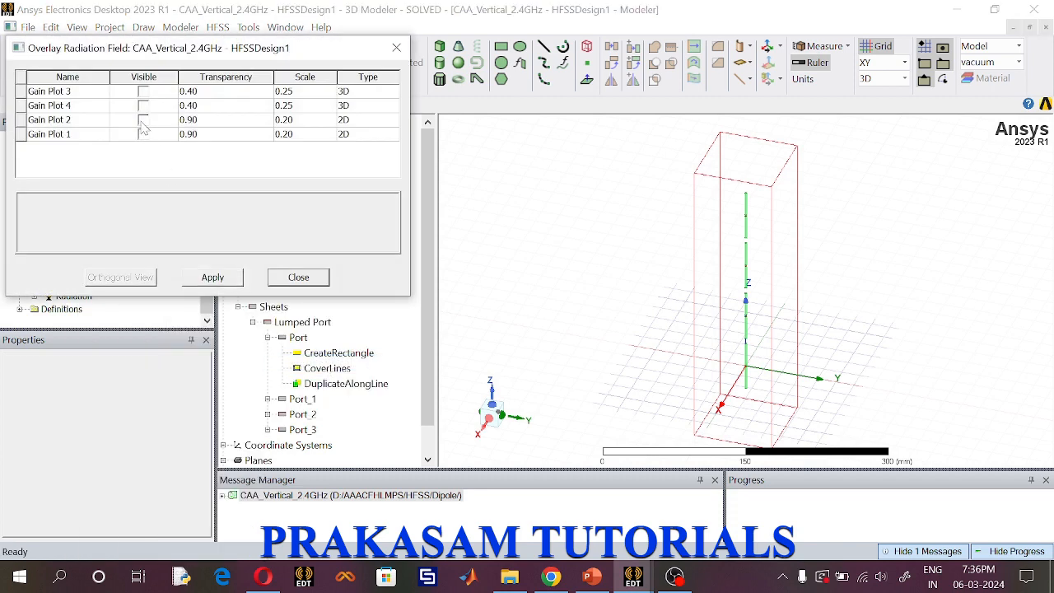
{"action": "left_click", "coordinate": [143, 91]}
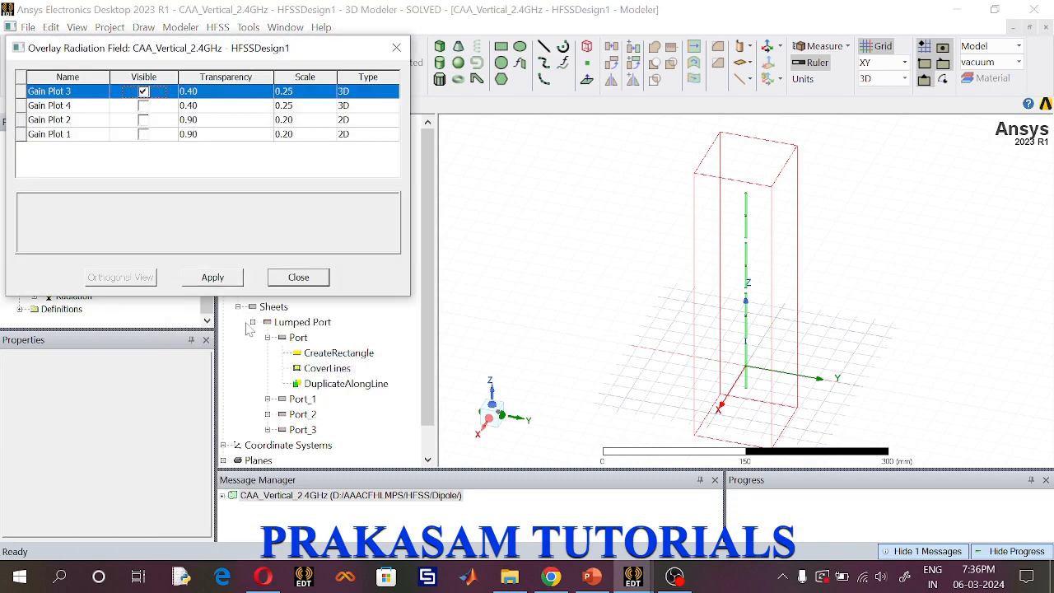
{"action": "left_click", "coordinate": [214, 278]}
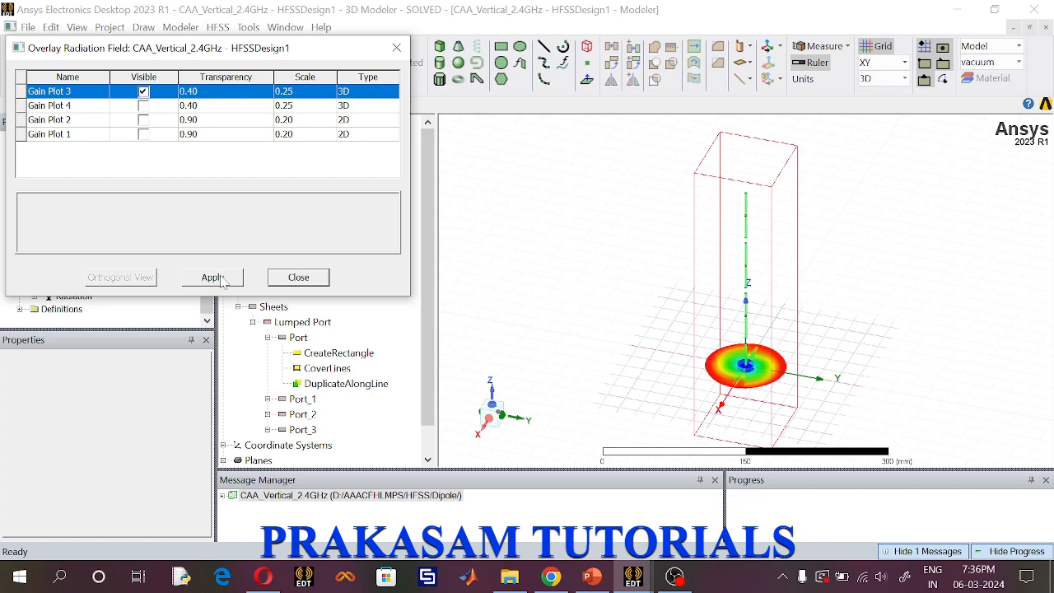
{"action": "left_click", "coordinate": [298, 277]}
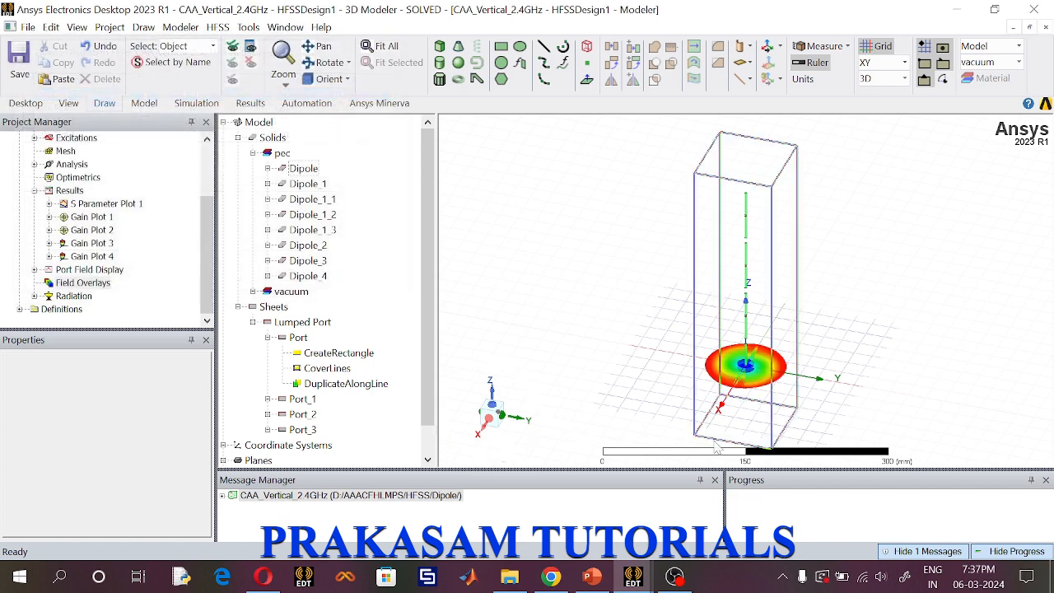
Examine the overlaid gain pattern around the vertical array from the side and up close, finishing with the whole model fitted in view.
{"action": "left_click", "coordinate": [325, 63]}
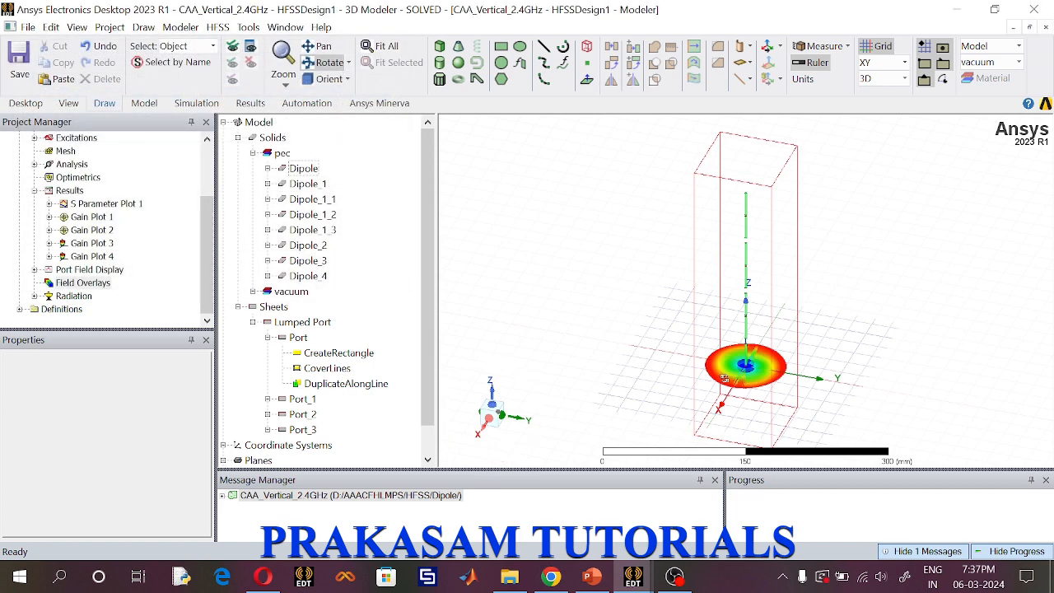
{"action": "left_click_drag", "start_coordinate": [742, 377], "coordinate": [737, 356]}
{"action": "scroll", "coordinate": [755, 392], "scroll_direction": "up", "scroll_amount": 5}
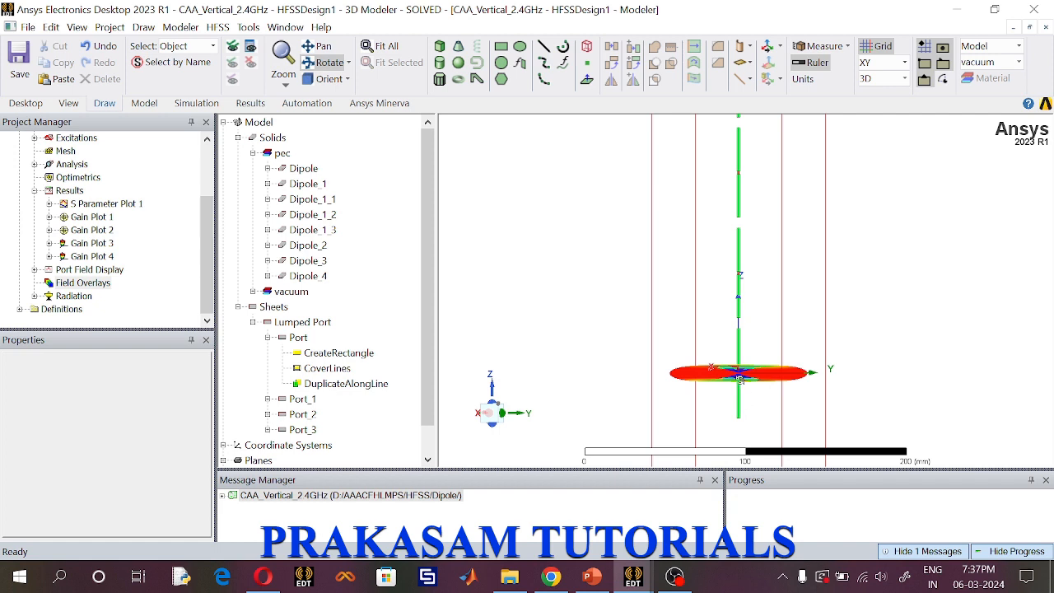
{"action": "left_click", "coordinate": [348, 63]}
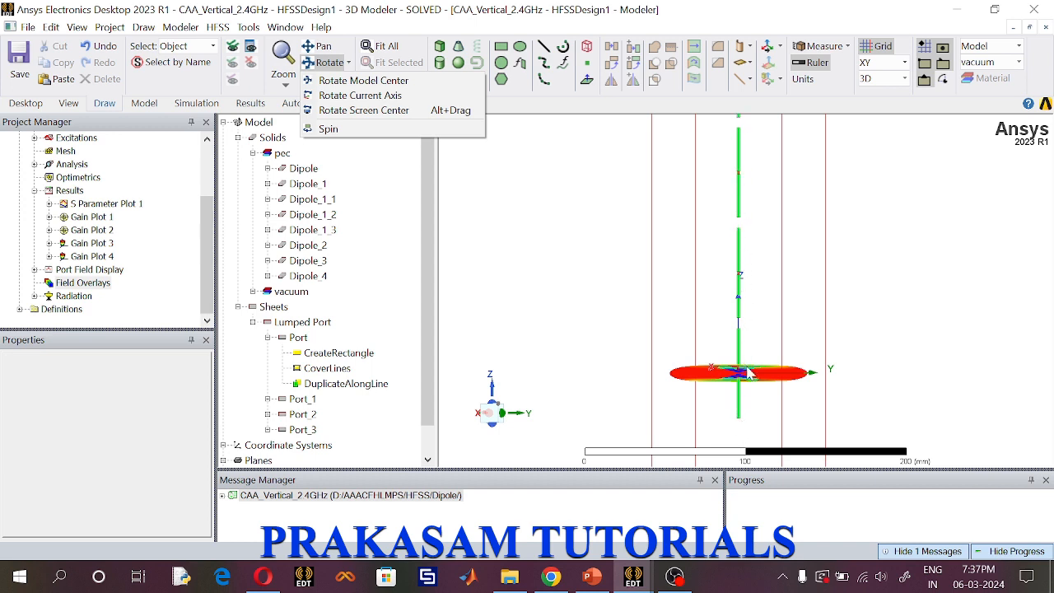
{"action": "left_click", "coordinate": [325, 129]}
{"action": "left_click", "coordinate": [328, 66]}
{"action": "scroll", "coordinate": [748, 393], "scroll_direction": "up", "scroll_amount": 5}
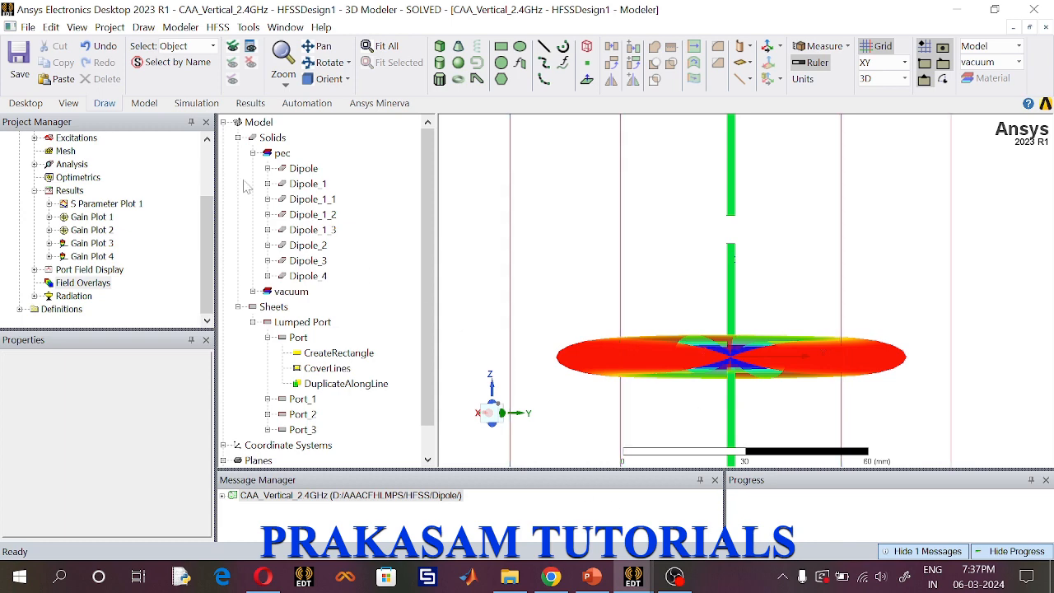
{"action": "left_click", "coordinate": [338, 83]}
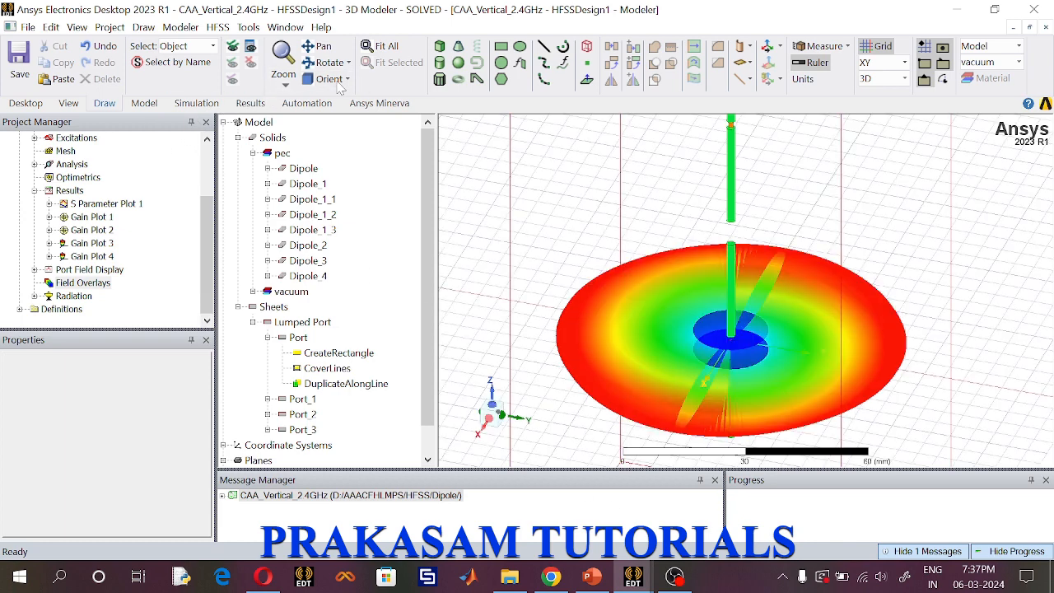
{"action": "left_click", "coordinate": [384, 51]}
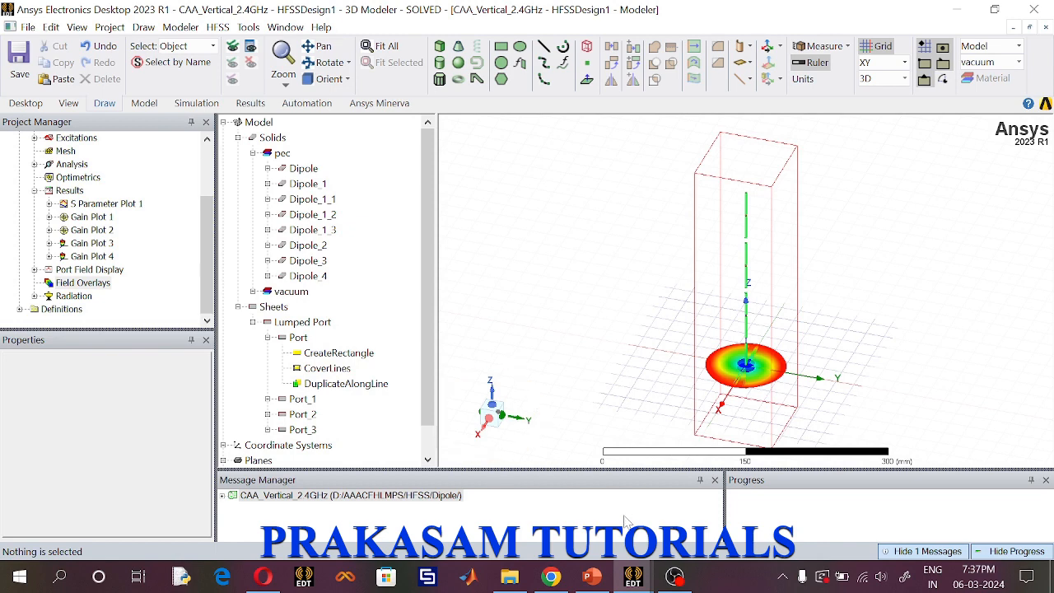
Switch to the CAA_Horizontal_2.4GHz project and turn the view so the dipole along the Y axis lies nearly level.
{"action": "mouse_move", "coordinate": [633, 573]}
{"action": "left_click", "coordinate": [671, 493]}
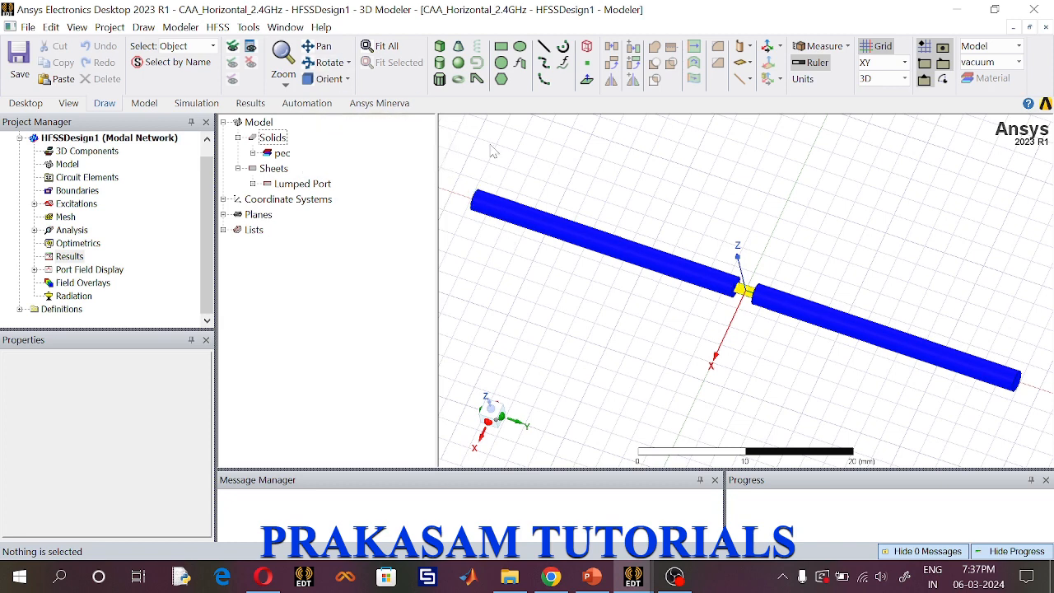
{"action": "left_click", "coordinate": [323, 63]}
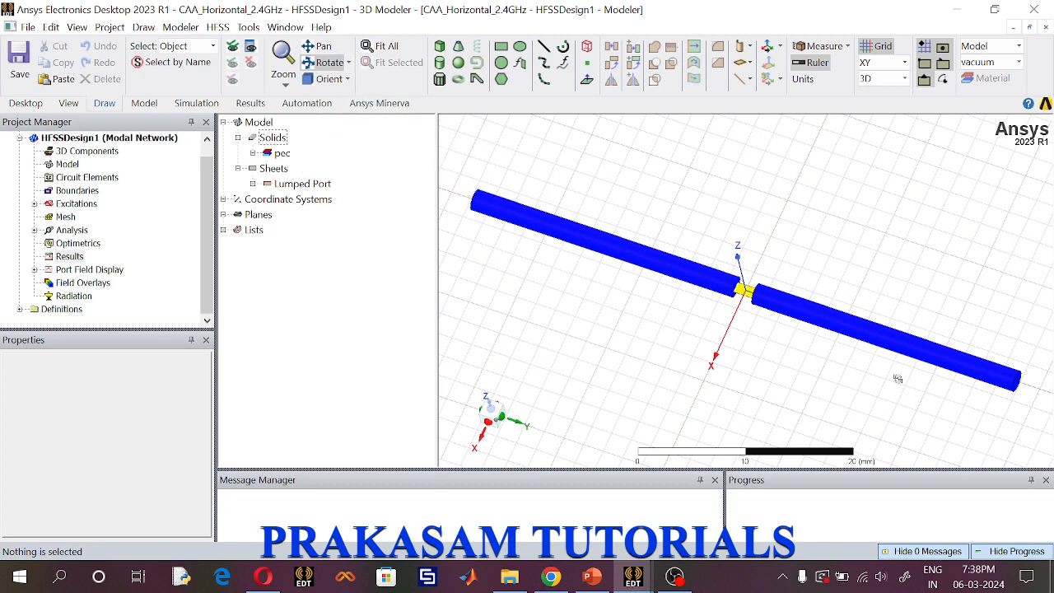
{"action": "left_click_drag", "start_coordinate": [1025, 411], "coordinate": [873, 366]}
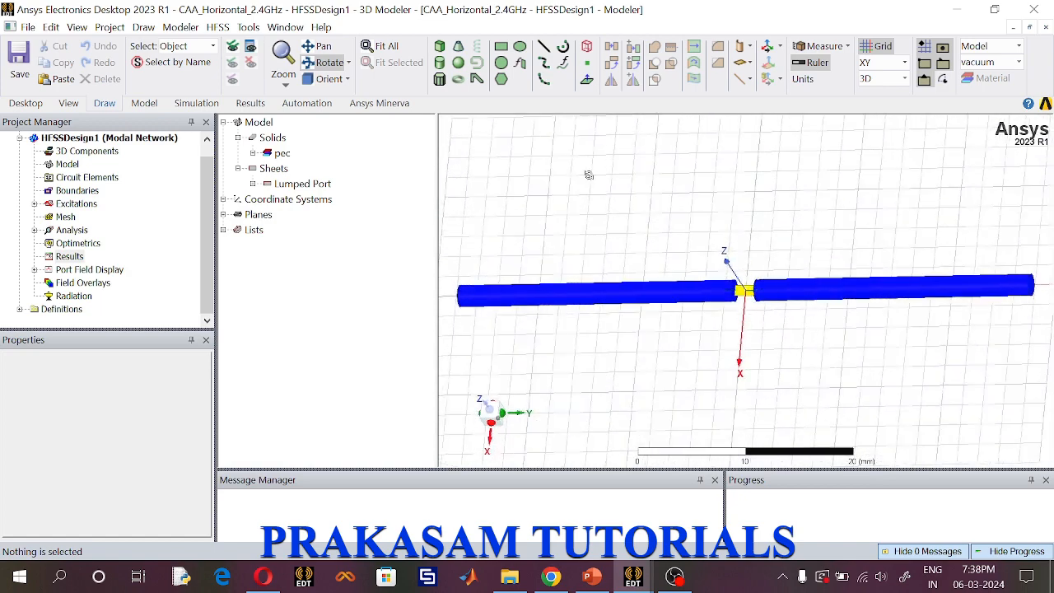
{"action": "left_click", "coordinate": [332, 65]}
Duplicate both dipole arms and the port along a line with a freehand vector of about 0, 1.04, -1.04 mm and a total number of 4.
{"action": "left_click_drag", "start_coordinate": [455, 228], "coordinate": [1051, 386]}
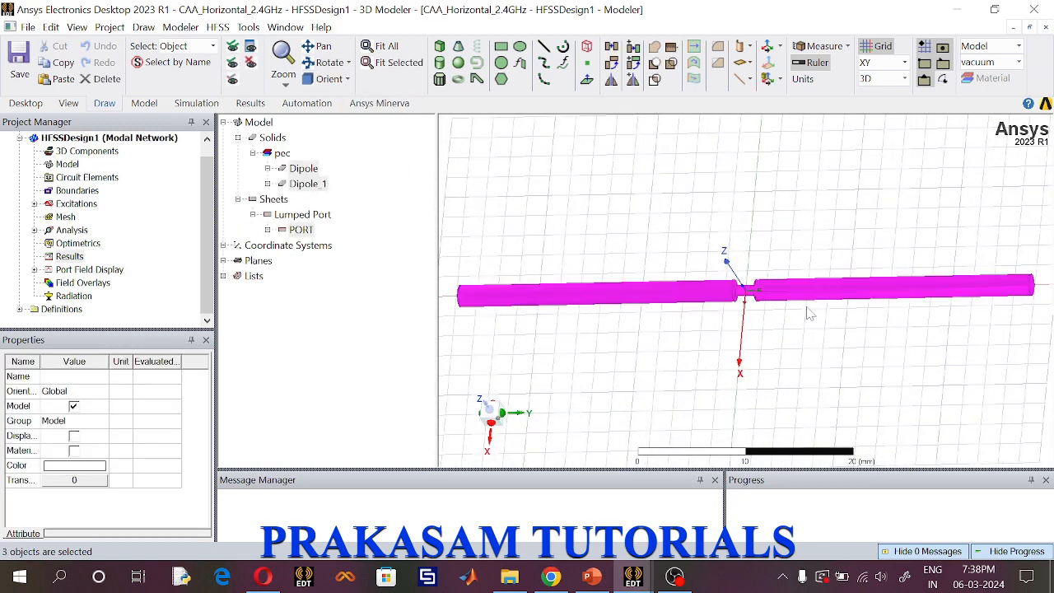
{"action": "right_click", "coordinate": [766, 296]}
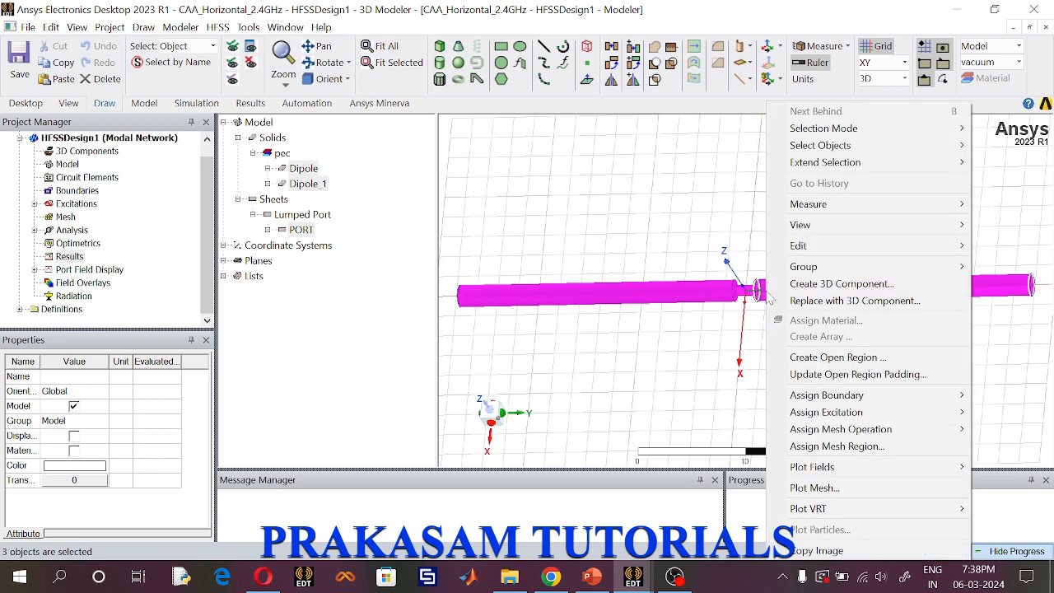
{"action": "mouse_move", "coordinate": [794, 245]}
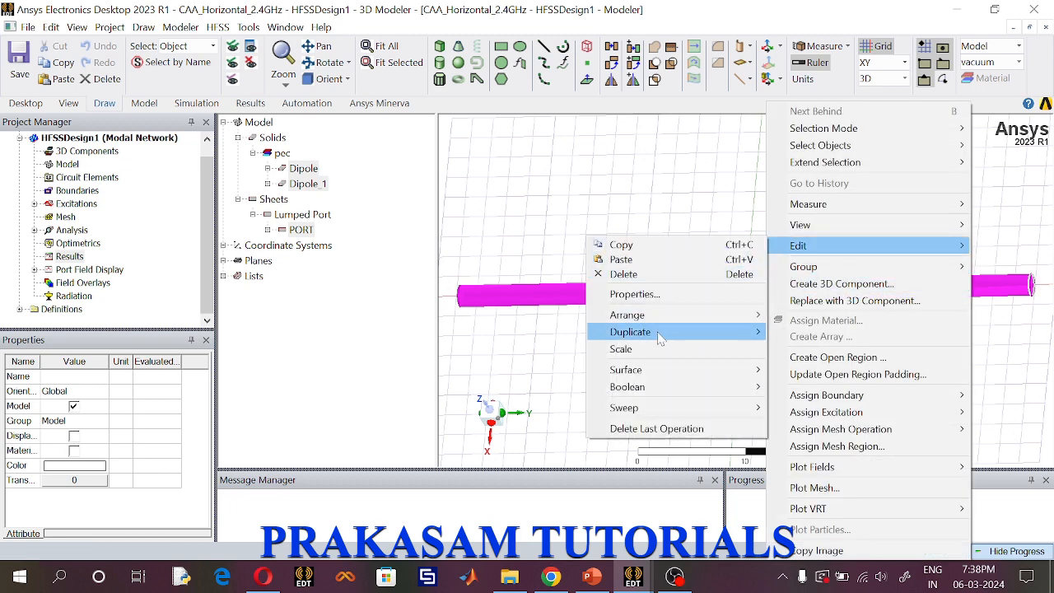
{"action": "mouse_move", "coordinate": [669, 336]}
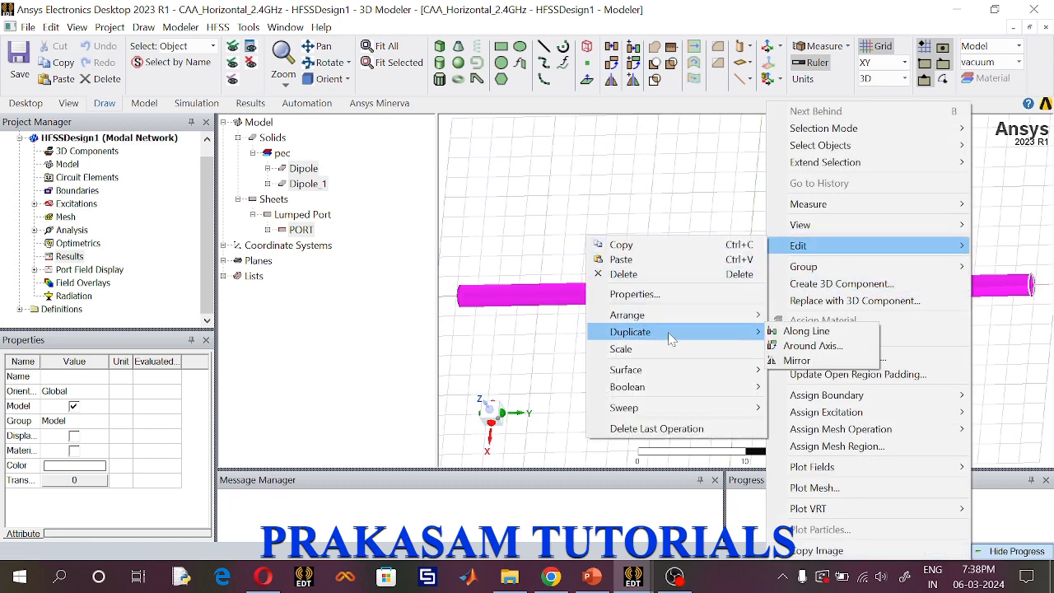
{"action": "left_click", "coordinate": [803, 331]}
{"action": "scroll", "coordinate": [746, 300], "scroll_direction": "up", "scroll_amount": 3}
{"action": "left_click", "coordinate": [742, 290]}
{"action": "left_click", "coordinate": [770, 298]}
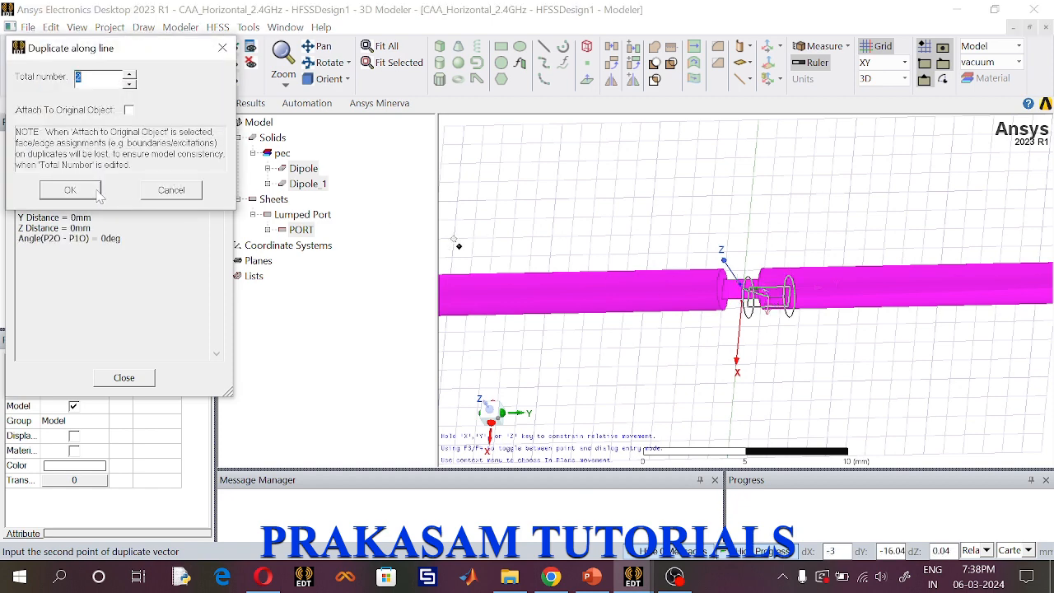
{"action": "left_click", "coordinate": [129, 72]}
{"action": "left_click", "coordinate": [130, 72]}
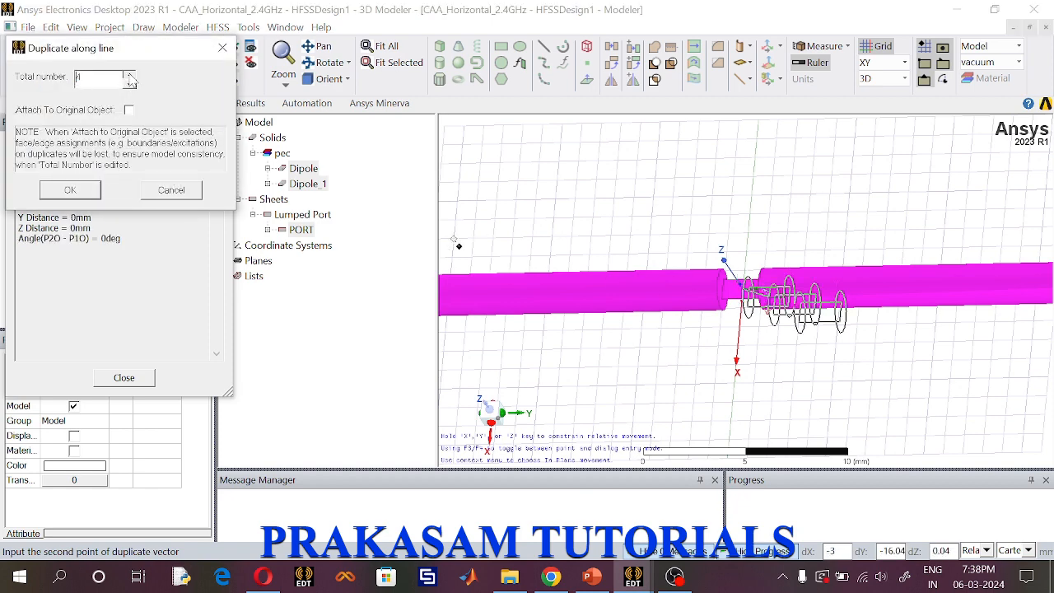
{"action": "left_click", "coordinate": [72, 189]}
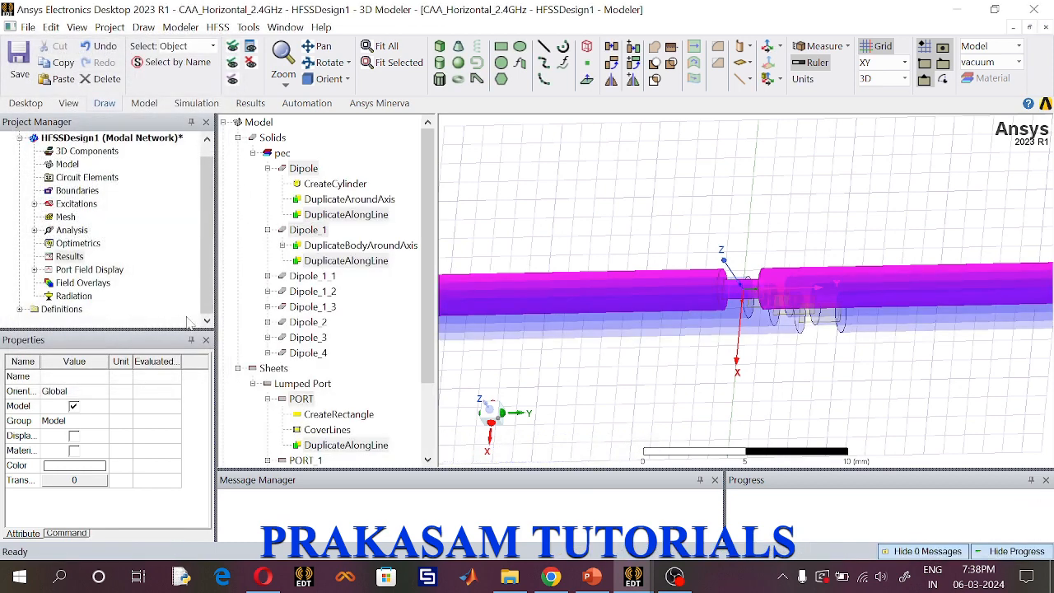
{"action": "left_click", "coordinate": [607, 211]}
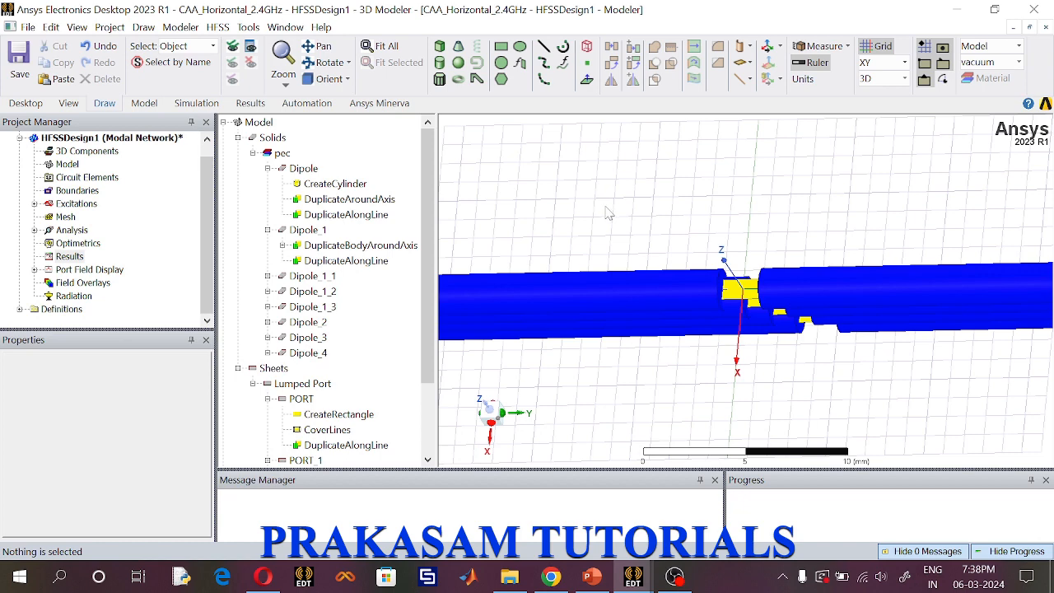
Set the vector of the Dipole's DuplicateAlongLine operation to 0, 62.5, 0 mm and fit the model in view.
{"action": "double_click", "coordinate": [348, 214]}
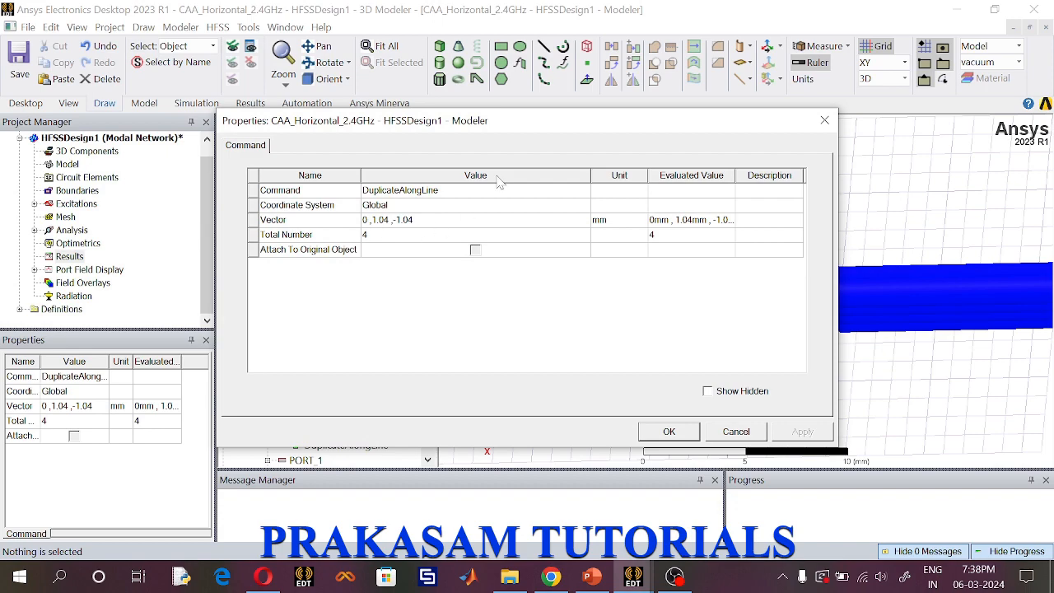
{"action": "left_click_drag", "start_coordinate": [520, 124], "coordinate": [508, 237]}
{"action": "left_click", "coordinate": [441, 327]}
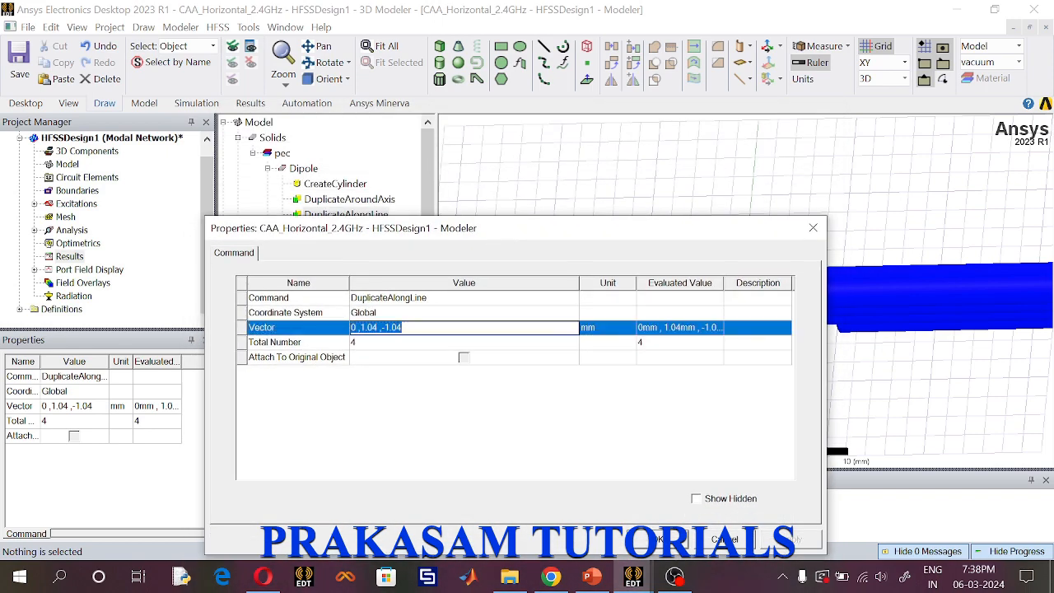
{"action": "type", "text": "0"}
{"action": "type", "text": ",62.5,0"}
{"action": "key", "text": "Return"}
{"action": "left_click", "coordinate": [643, 543]}
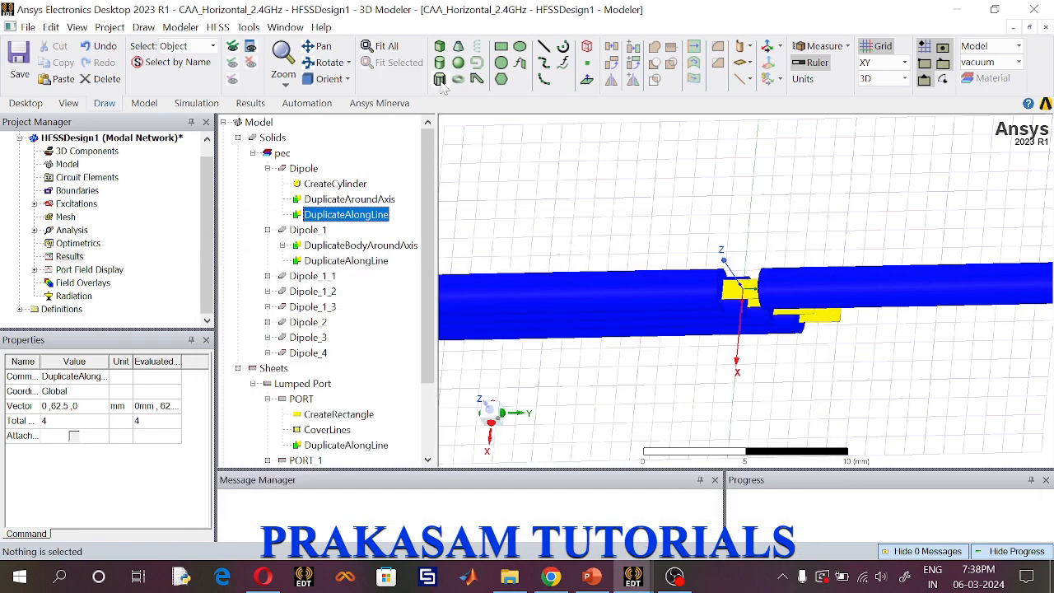
{"action": "left_click", "coordinate": [391, 49]}
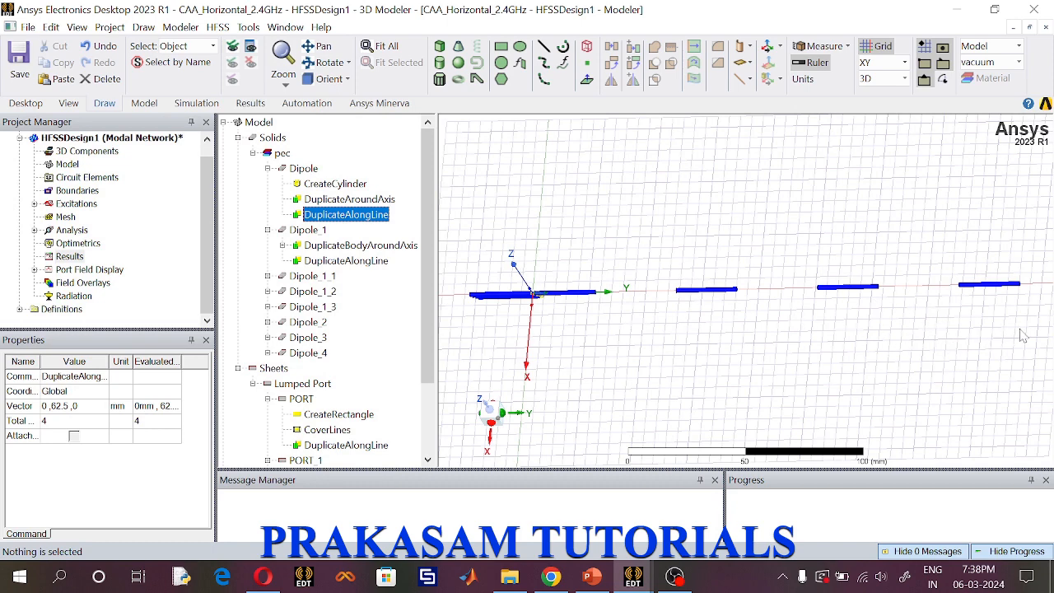
Set the vector of Dipole_1's DuplicateAlongLine operation to 0, 62.5, 0 mm.
{"action": "left_click", "coordinate": [310, 231]}
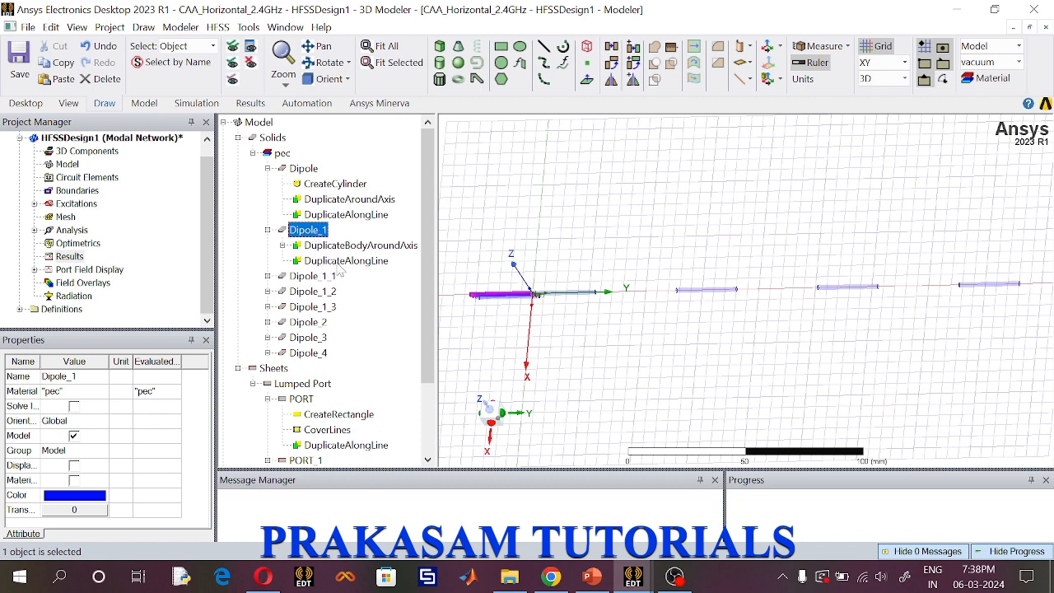
{"action": "double_click", "coordinate": [346, 260]}
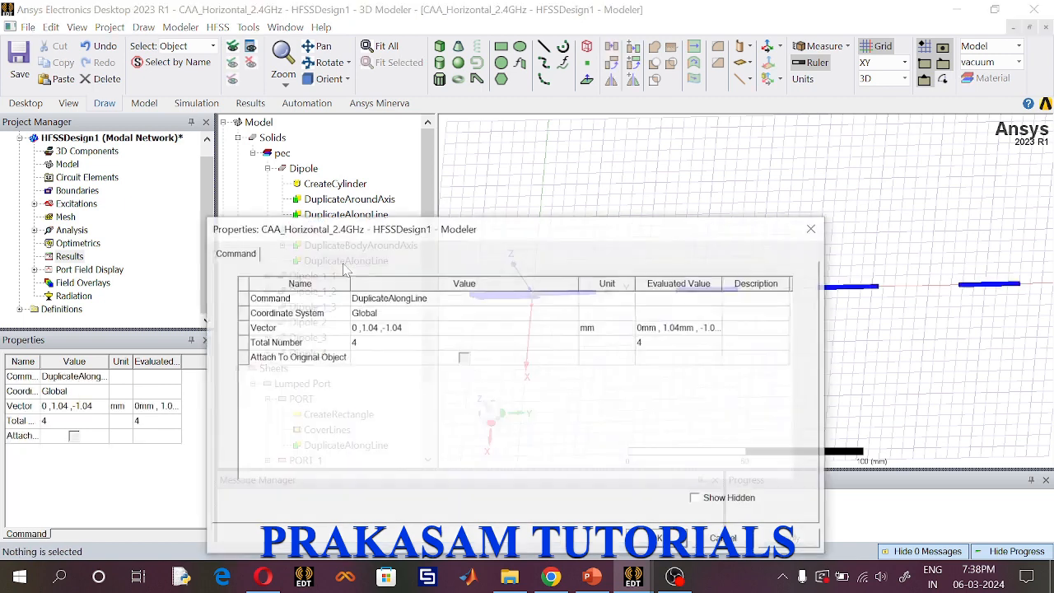
{"action": "left_click", "coordinate": [400, 326]}
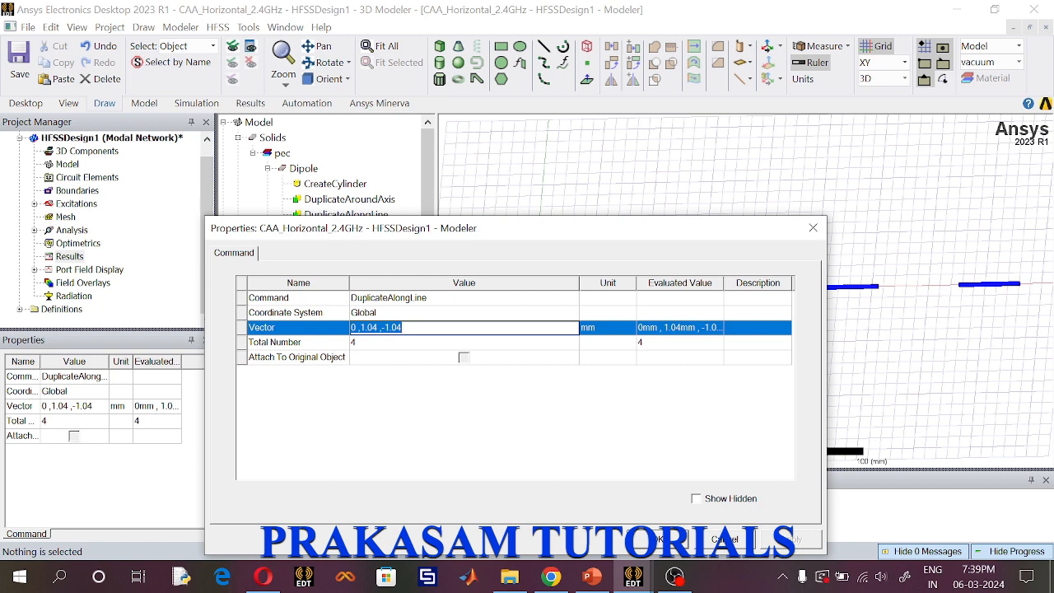
{"action": "type", "text": "0,62.5,0"}
{"action": "left_click", "coordinate": [657, 539]}
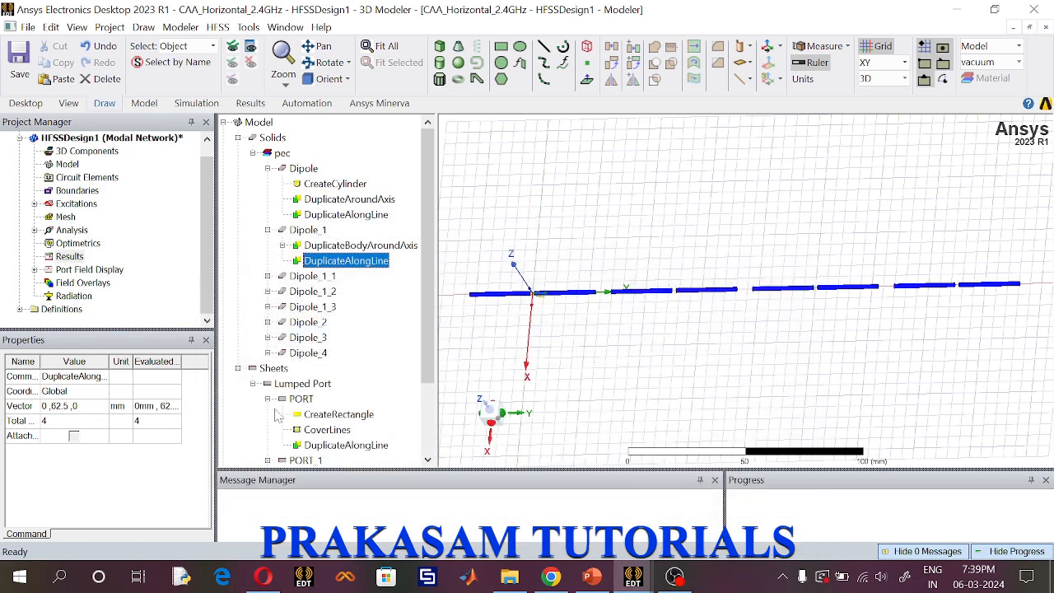
Set the vector of the PORT sheet's DuplicateAlongLine operation to 0, 62.5, 0 mm and fit the model in view.
{"action": "left_click", "coordinate": [318, 416]}
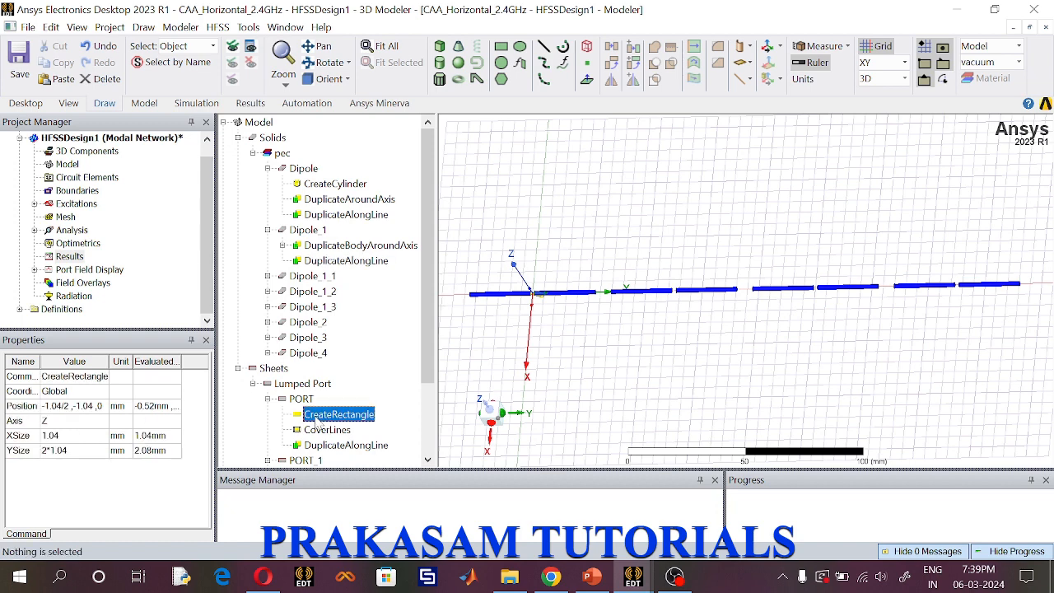
{"action": "double_click", "coordinate": [346, 446]}
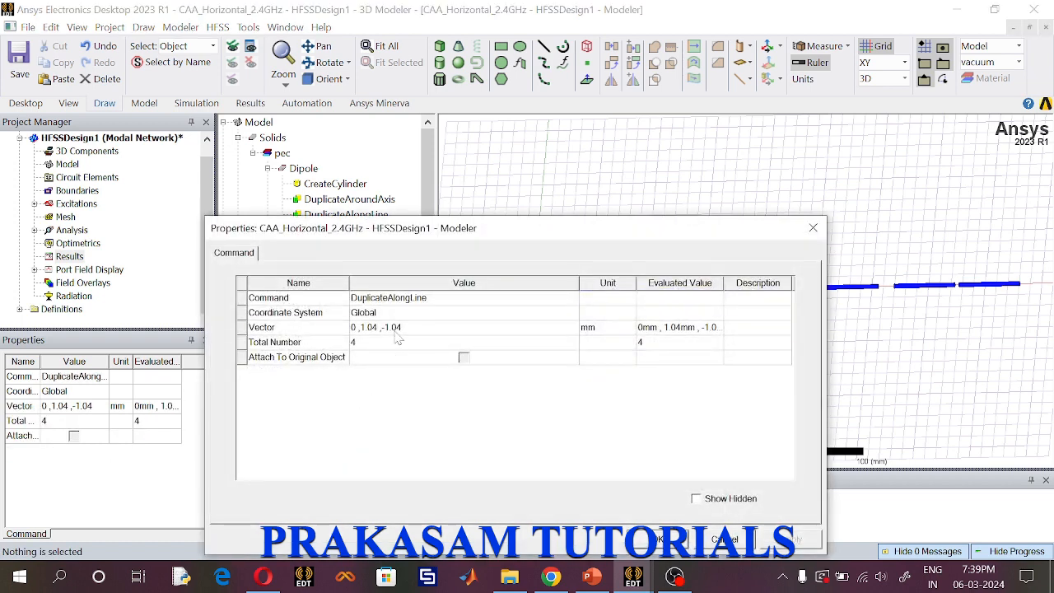
{"action": "left_click", "coordinate": [399, 327]}
{"action": "type", "text": "0,62.5,0"}
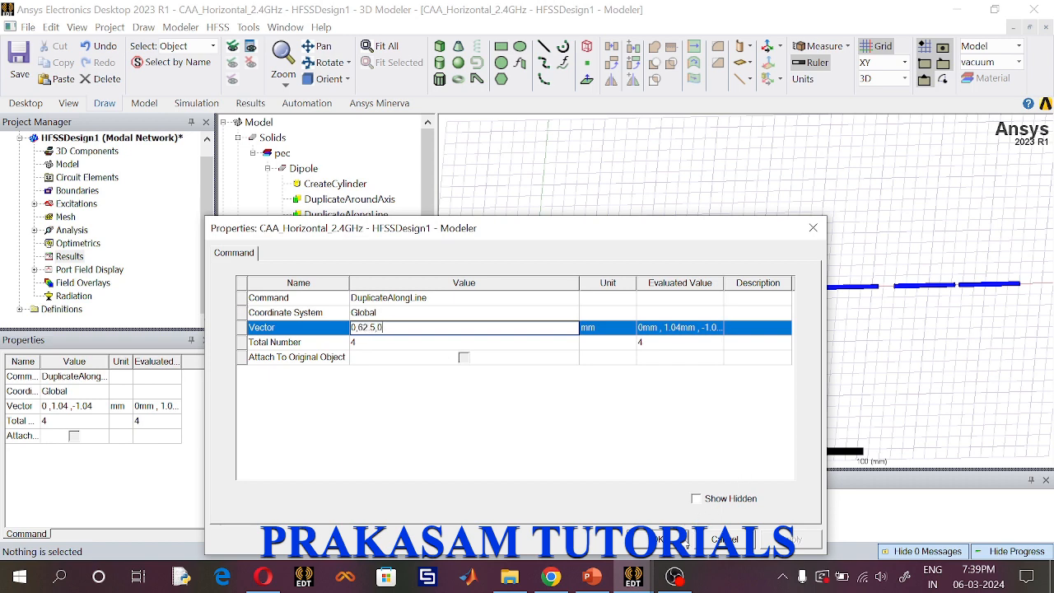
{"action": "left_click", "coordinate": [685, 541]}
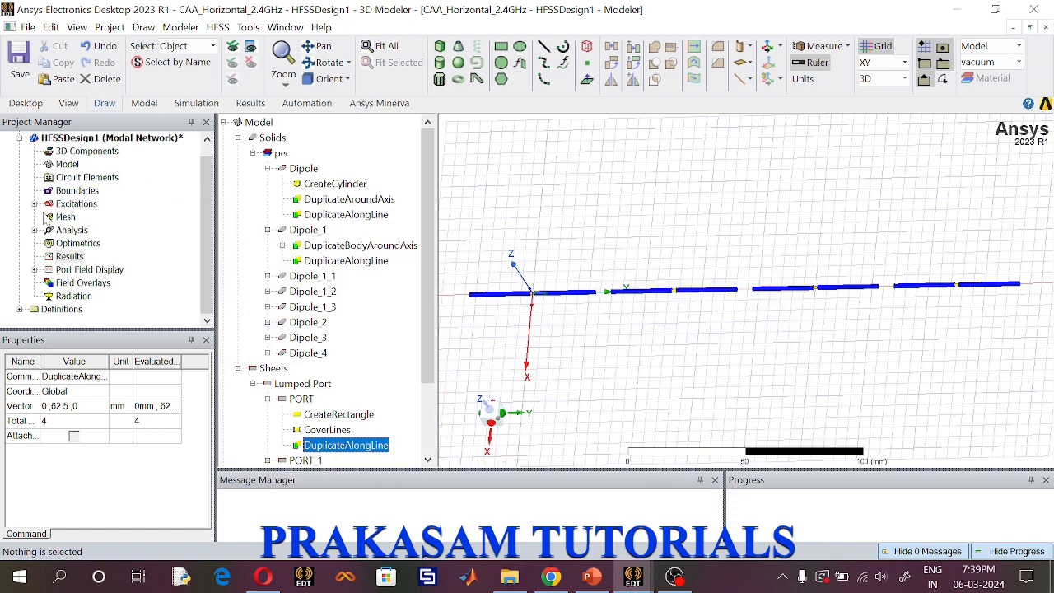
{"action": "left_click", "coordinate": [381, 46]}
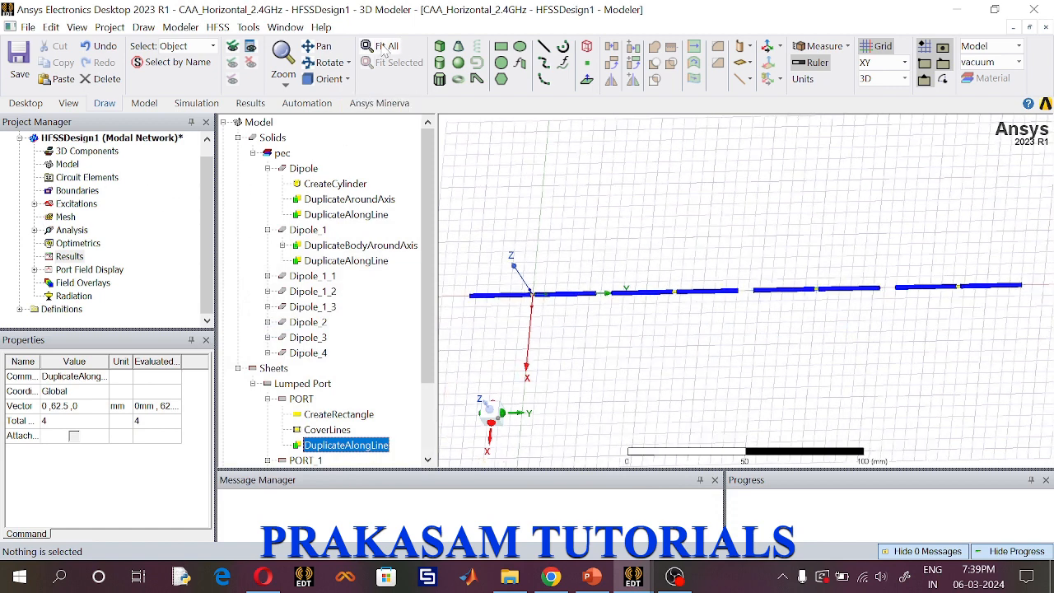
Check lumped port excitations 1 to 4 by highlighting each one in the model, then collapse the excitations and the dipole histories.
{"action": "left_click", "coordinate": [34, 203]}
{"action": "left_click", "coordinate": [71, 217]}
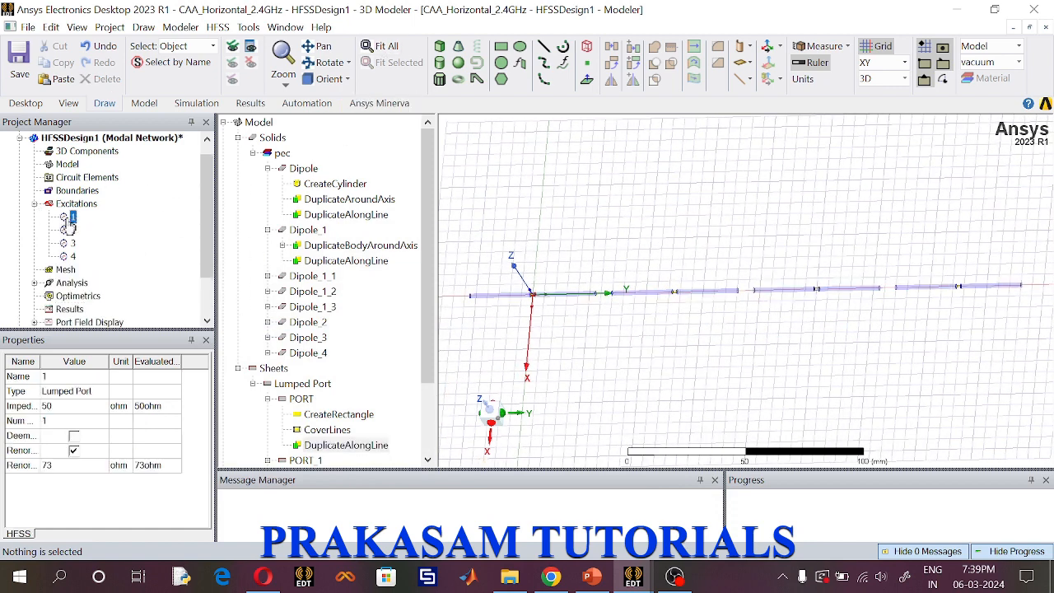
{"action": "left_click", "coordinate": [70, 232]}
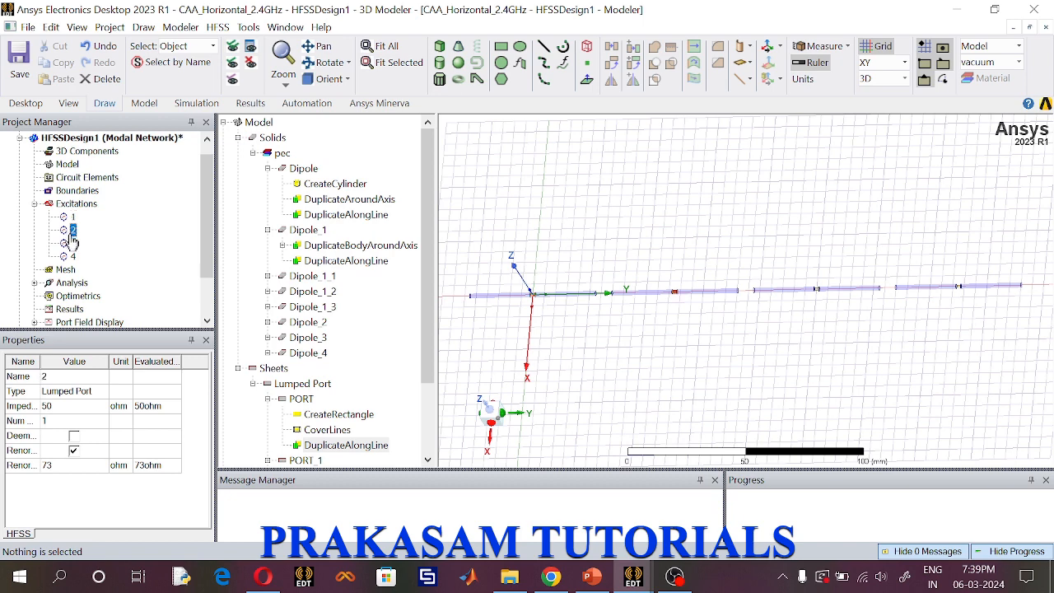
{"action": "left_click", "coordinate": [72, 244]}
{"action": "left_click", "coordinate": [71, 256]}
{"action": "left_click", "coordinate": [34, 204]}
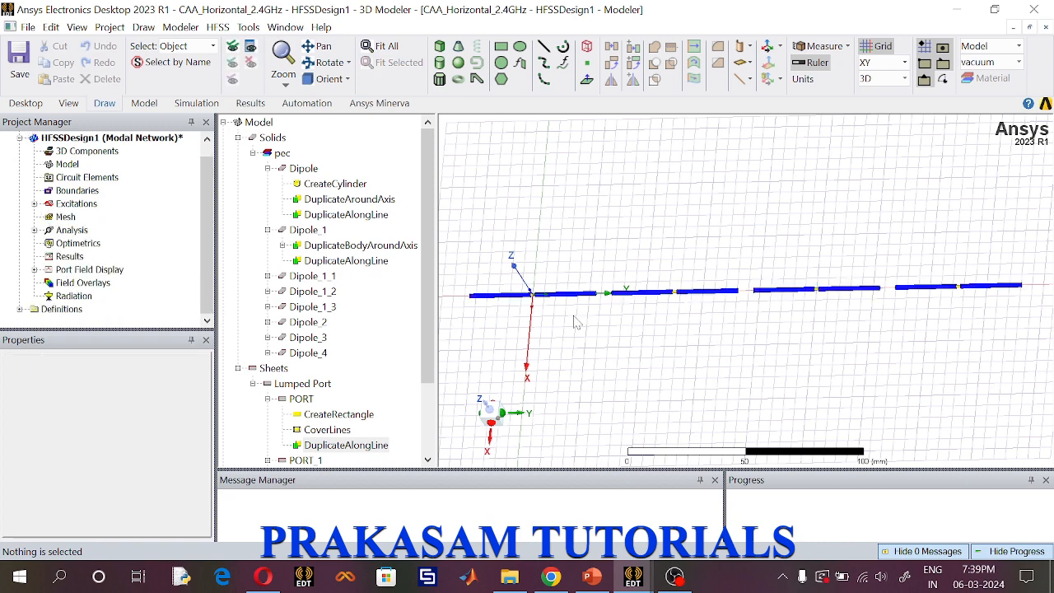
{"action": "left_click", "coordinate": [267, 230]}
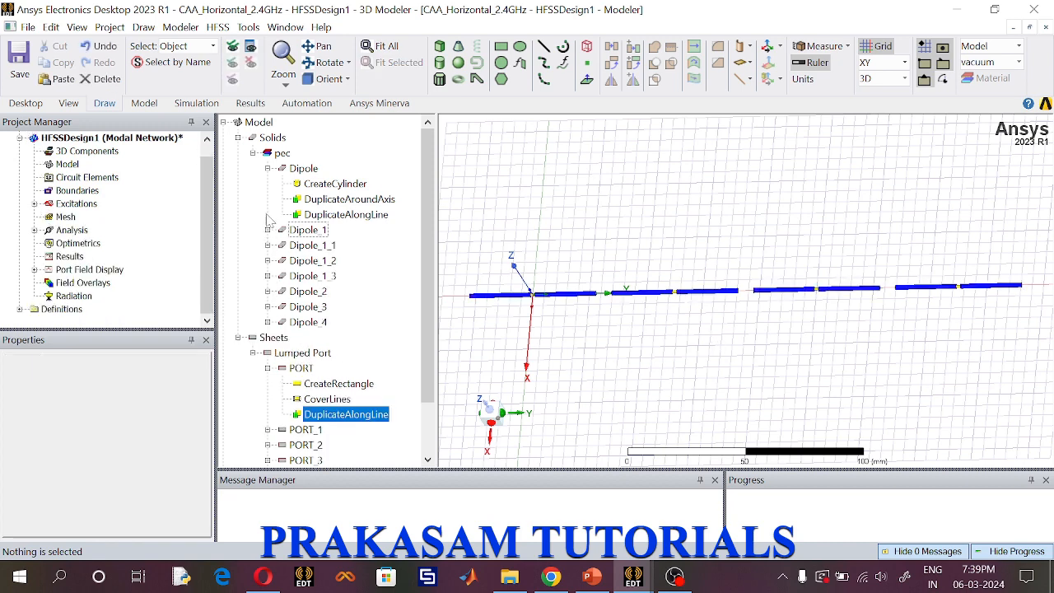
{"action": "left_click", "coordinate": [267, 168]}
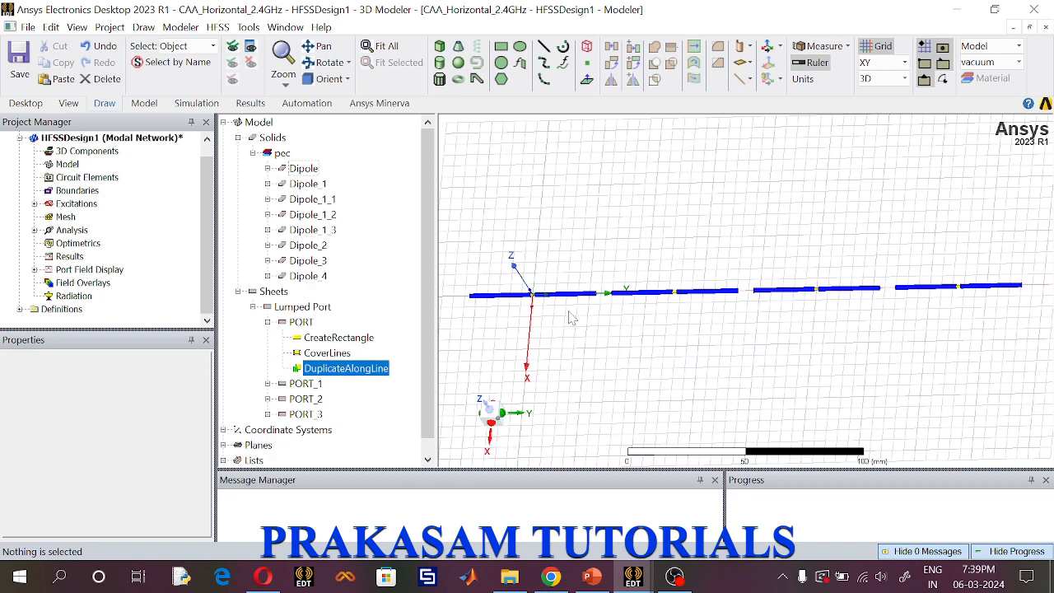
Create an open region around the horizontal dipole array and show it in an isometric view.
{"action": "left_click", "coordinate": [72, 167]}
{"action": "right_click", "coordinate": [73, 168]}
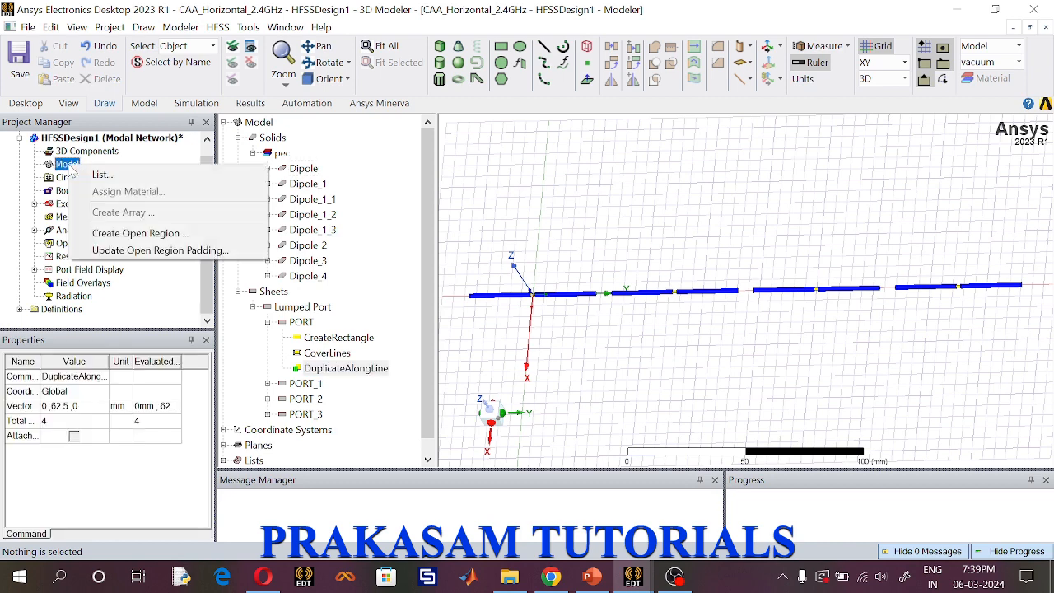
{"action": "left_click", "coordinate": [122, 233]}
{"action": "left_click", "coordinate": [482, 421]}
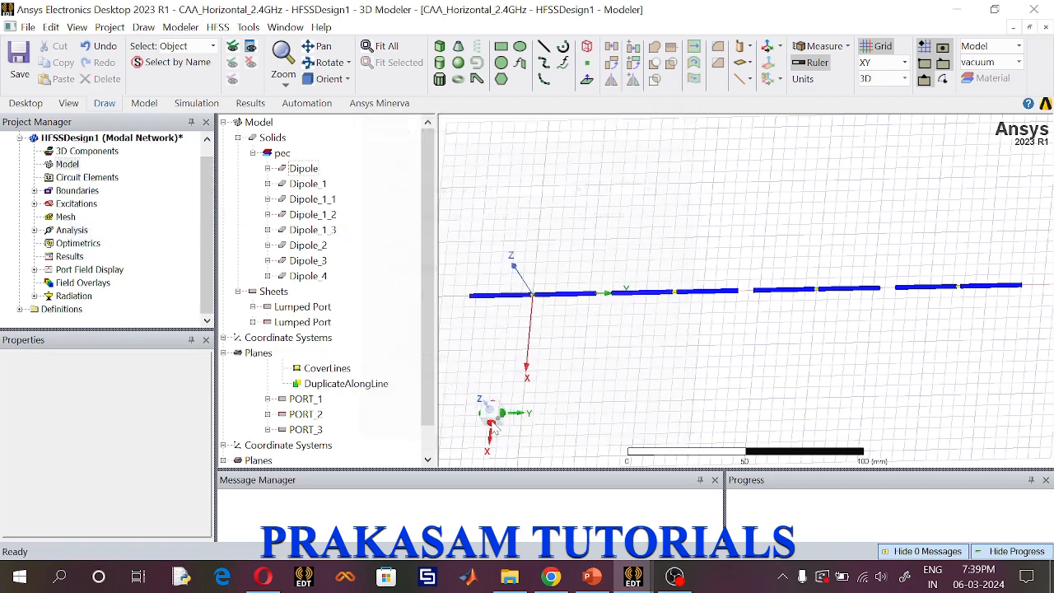
{"action": "left_click", "coordinate": [330, 80]}
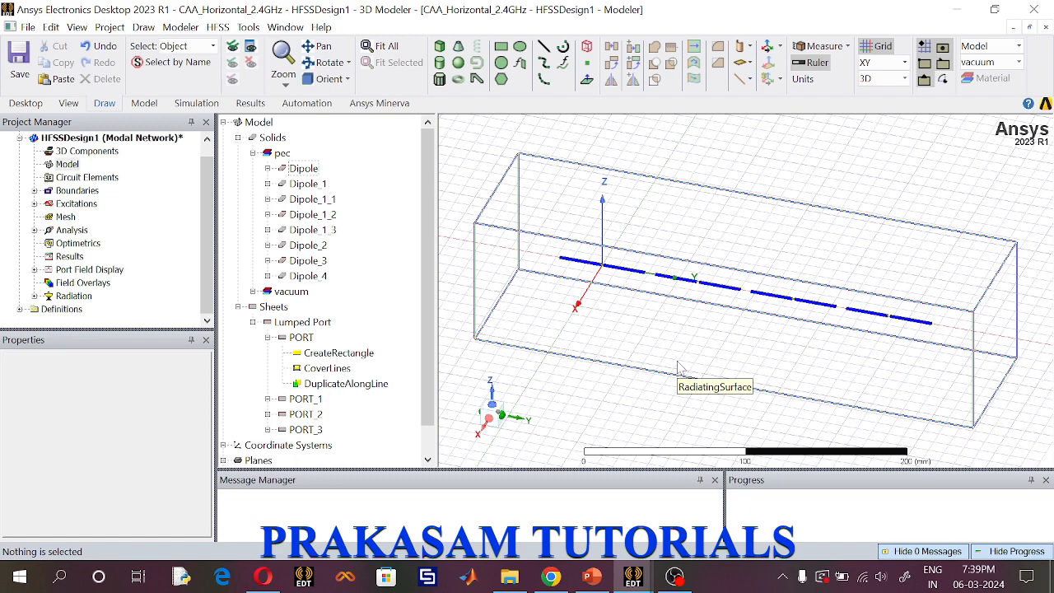
Validate the horizontal array design and run the analysis of all setups.
{"action": "left_click", "coordinate": [196, 103]}
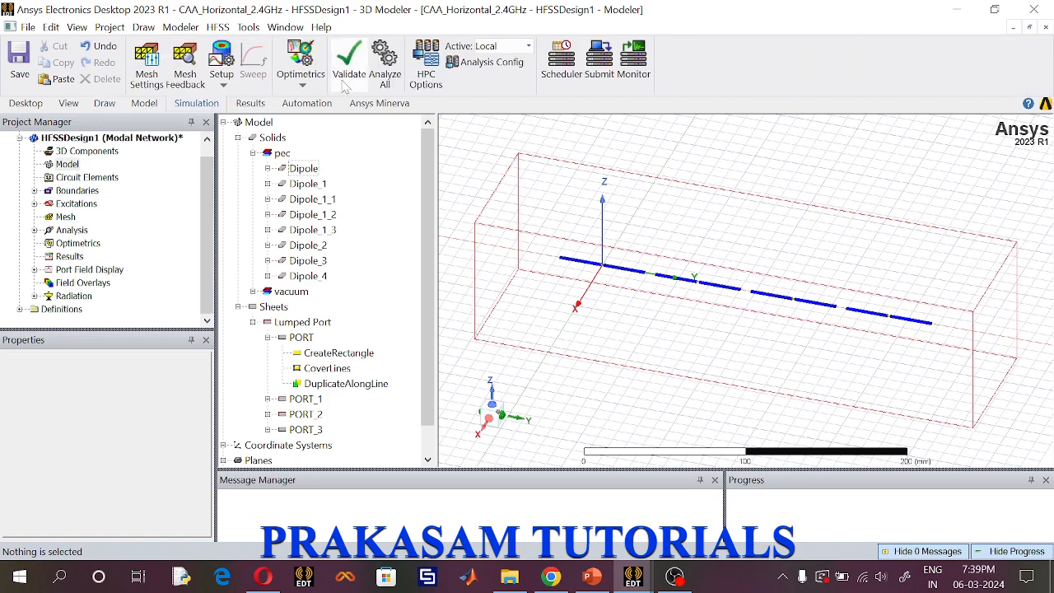
{"action": "left_click", "coordinate": [349, 64]}
{"action": "left_click", "coordinate": [482, 357]}
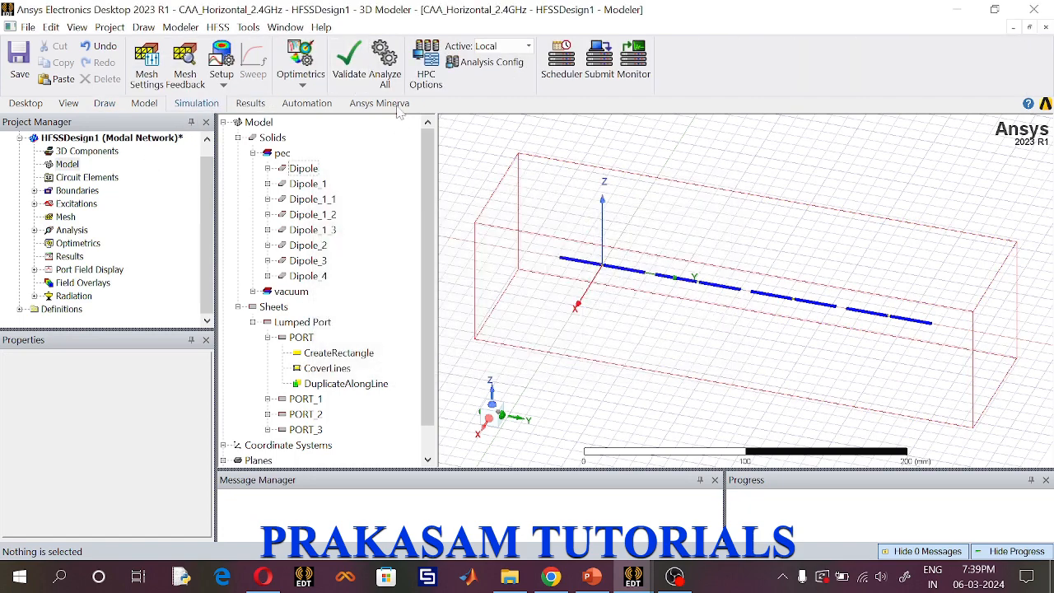
{"action": "left_click", "coordinate": [385, 64]}
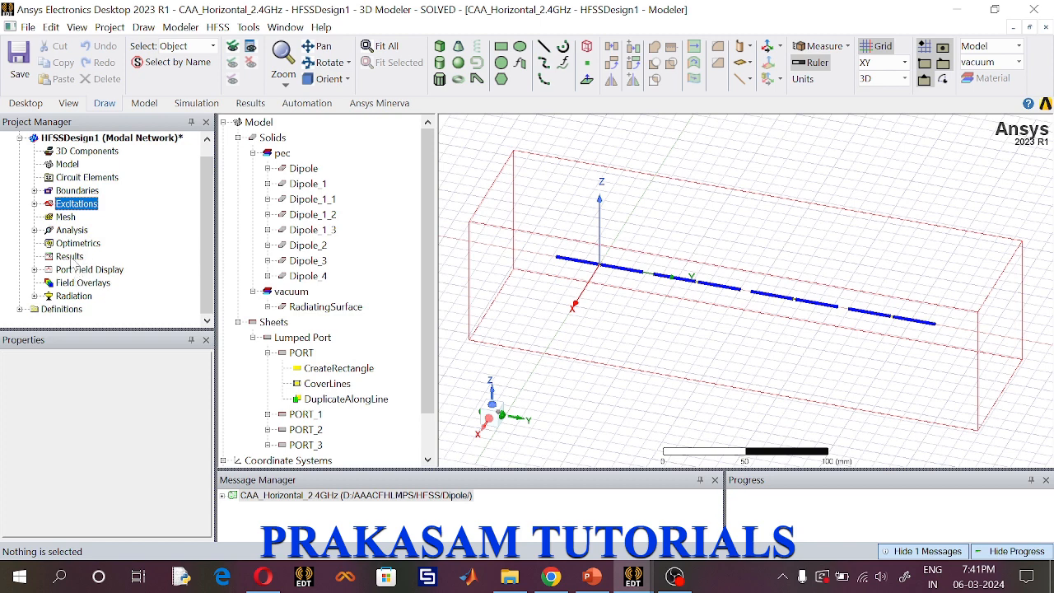
Create a rectangular S-parameter report of S(1,1), S(2,2), S(3,3) and S(4,4) in dB against frequency.
{"action": "right_click", "coordinate": [71, 258]}
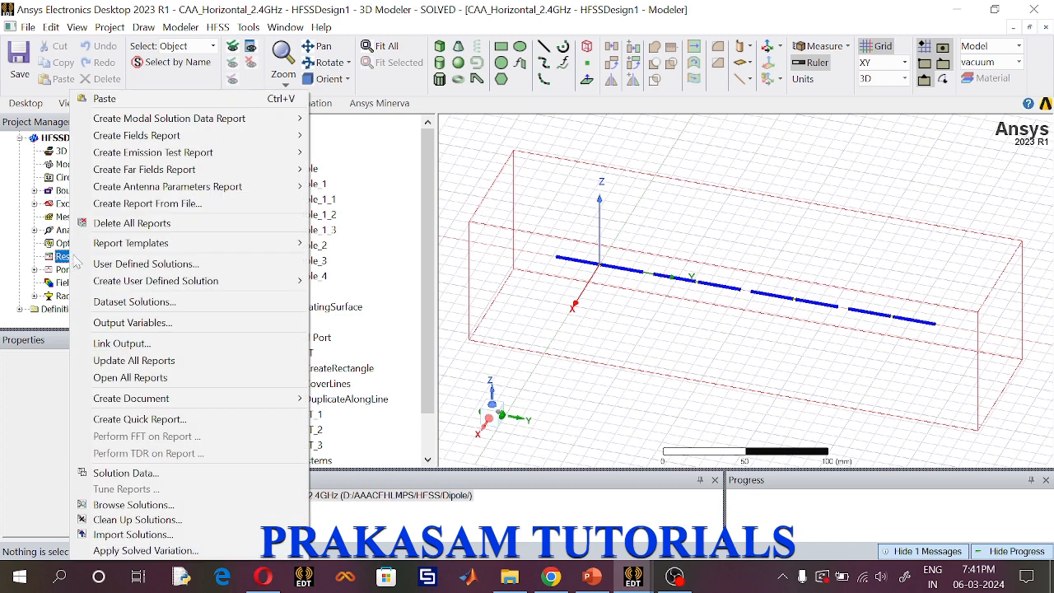
{"action": "mouse_move", "coordinate": [247, 119]}
{"action": "left_click", "coordinate": [354, 120]}
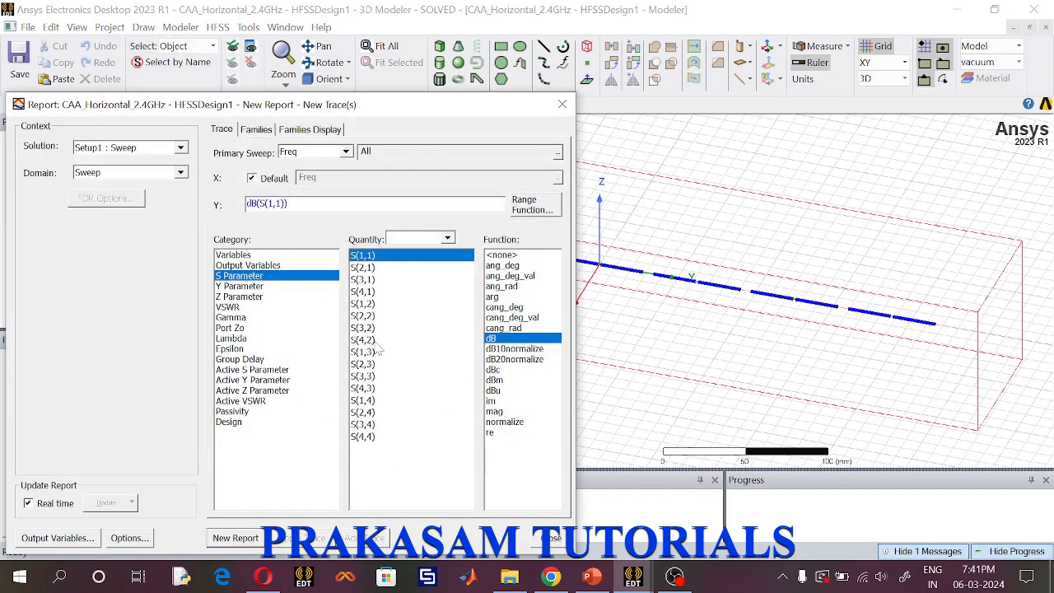
{"action": "left_click", "coordinate": [368, 317], "text": "ctrl"}
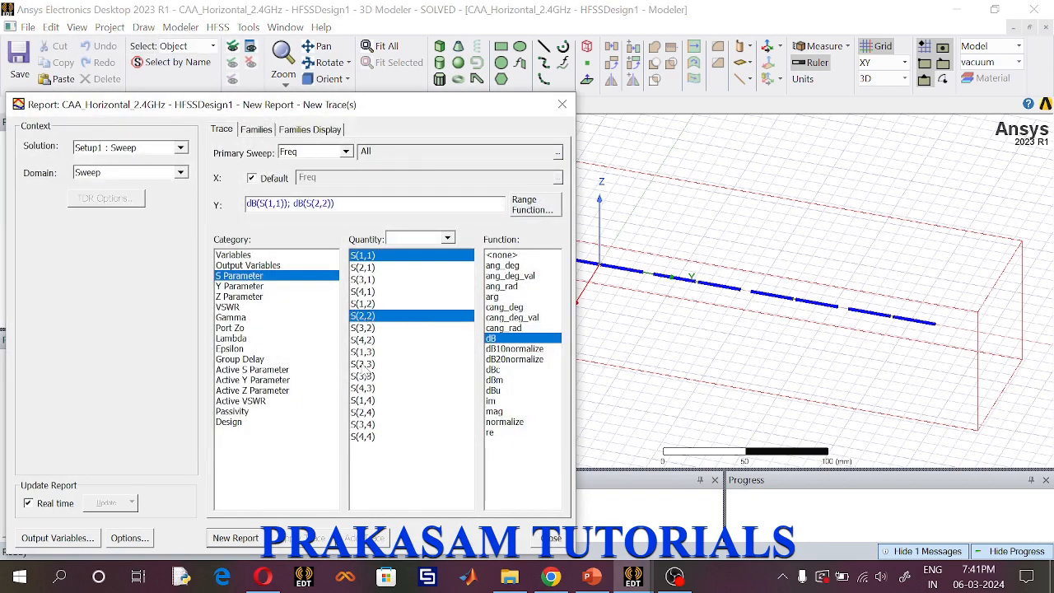
{"action": "left_click", "coordinate": [364, 377], "text": "ctrl"}
{"action": "left_click", "coordinate": [367, 438], "text": "ctrl"}
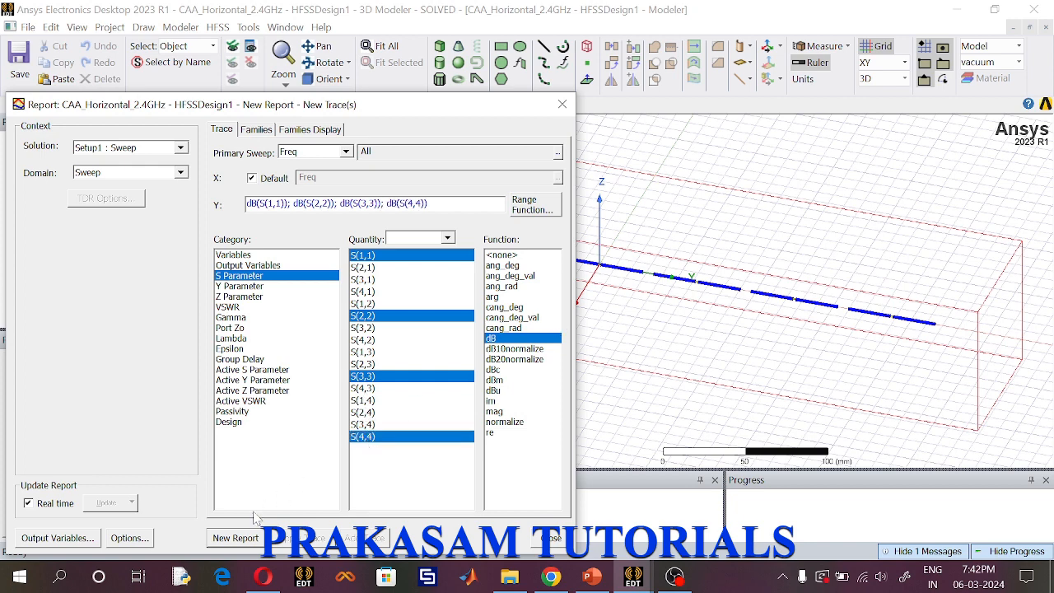
{"action": "left_click", "coordinate": [244, 540]}
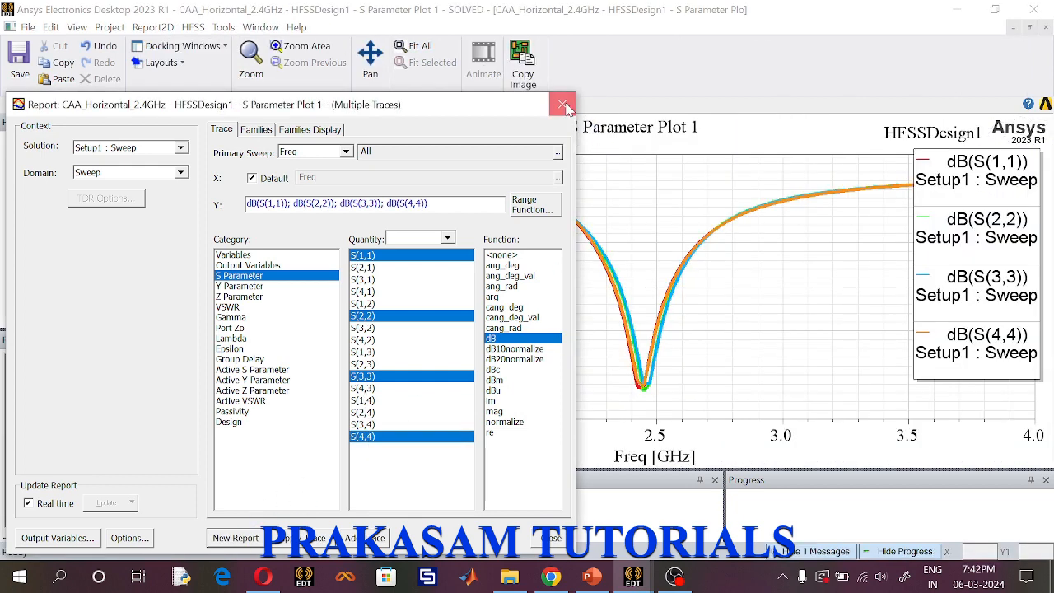
{"action": "left_click", "coordinate": [550, 538]}
Add a marker at 2.4 GHz on the S-parameter curves and move its table into the empty plot area below the curves.
{"action": "right_click", "coordinate": [508, 304]}
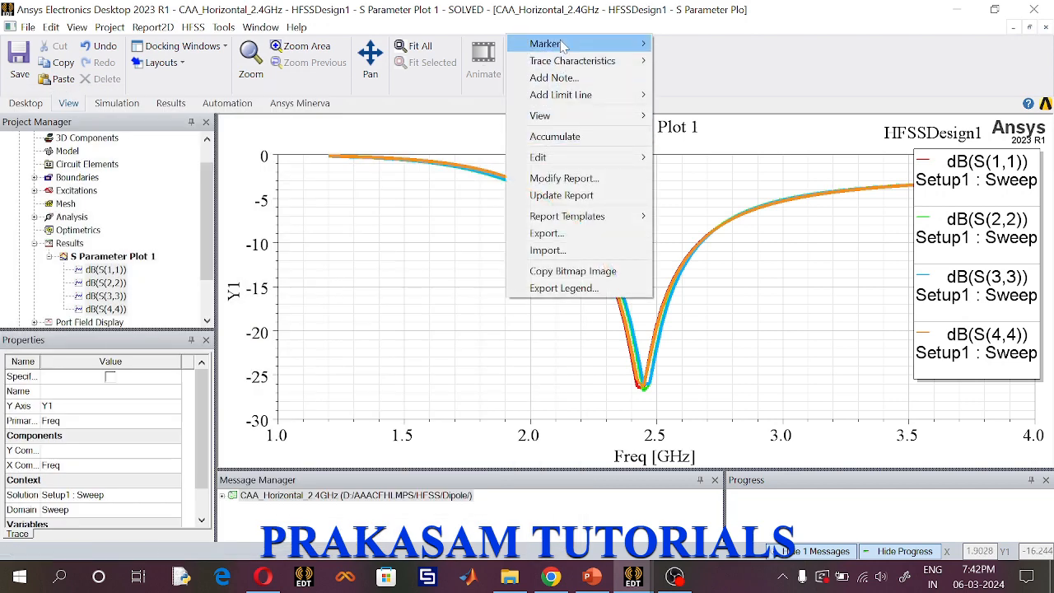
{"action": "mouse_move", "coordinate": [563, 44]}
{"action": "left_click", "coordinate": [675, 45]}
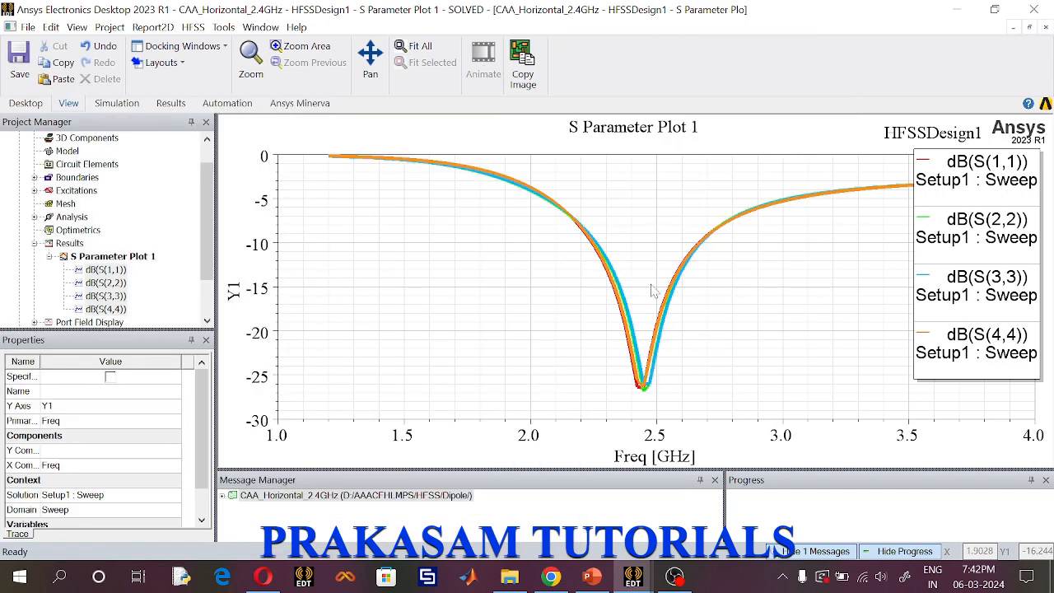
{"action": "left_click", "coordinate": [630, 360]}
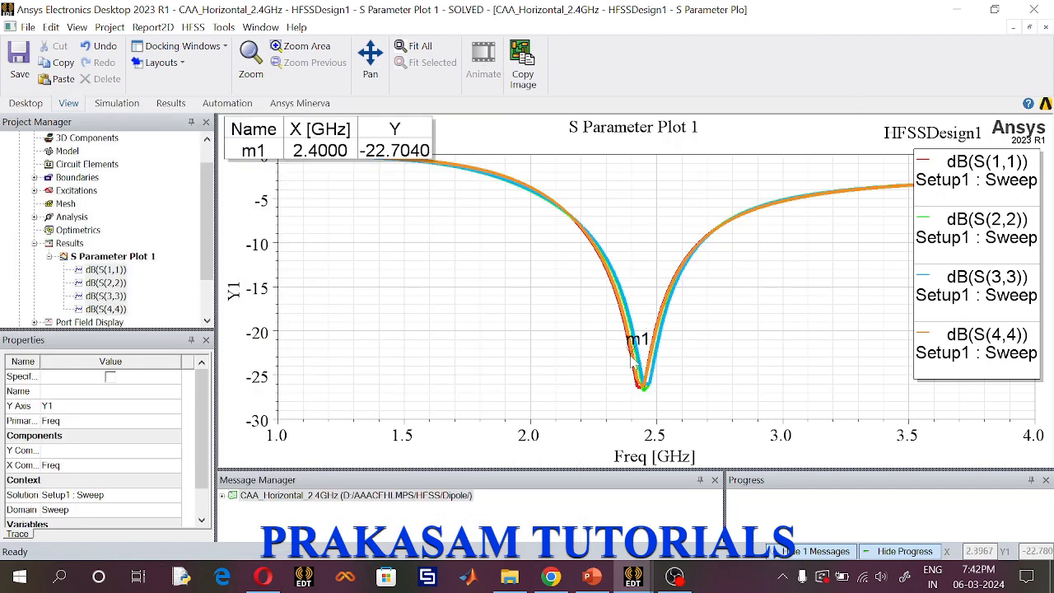
{"action": "right_click", "coordinate": [483, 309]}
{"action": "left_click", "coordinate": [532, 16]}
{"action": "left_click_drag", "start_coordinate": [381, 138], "coordinate": [444, 256]}
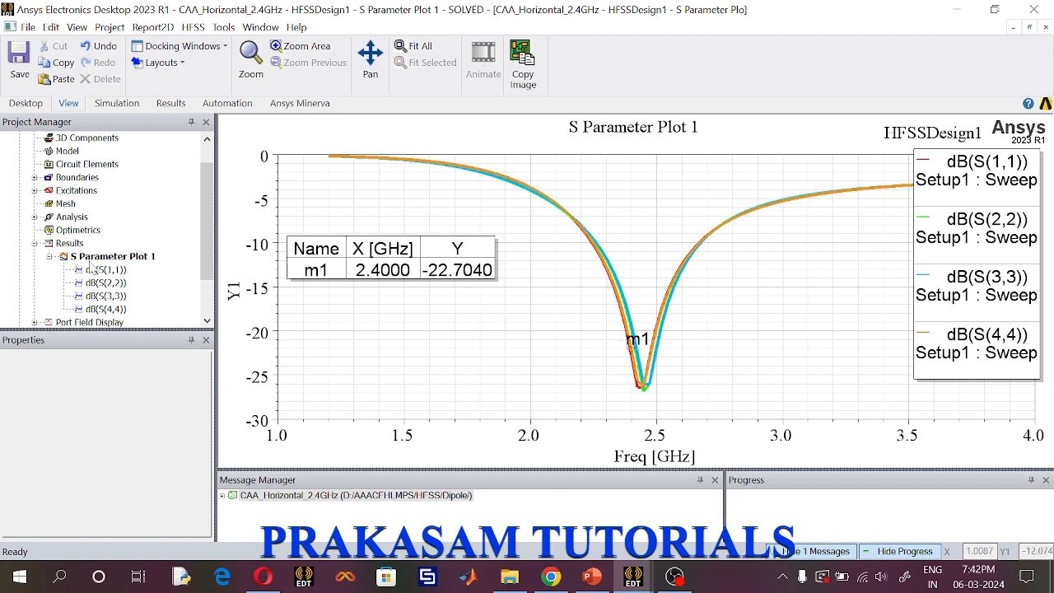
Set the Theta stop angle of the 3D far-field radiation sphere to 360 deg and collapse the results and radiation branches.
{"action": "left_click", "coordinate": [49, 256]}
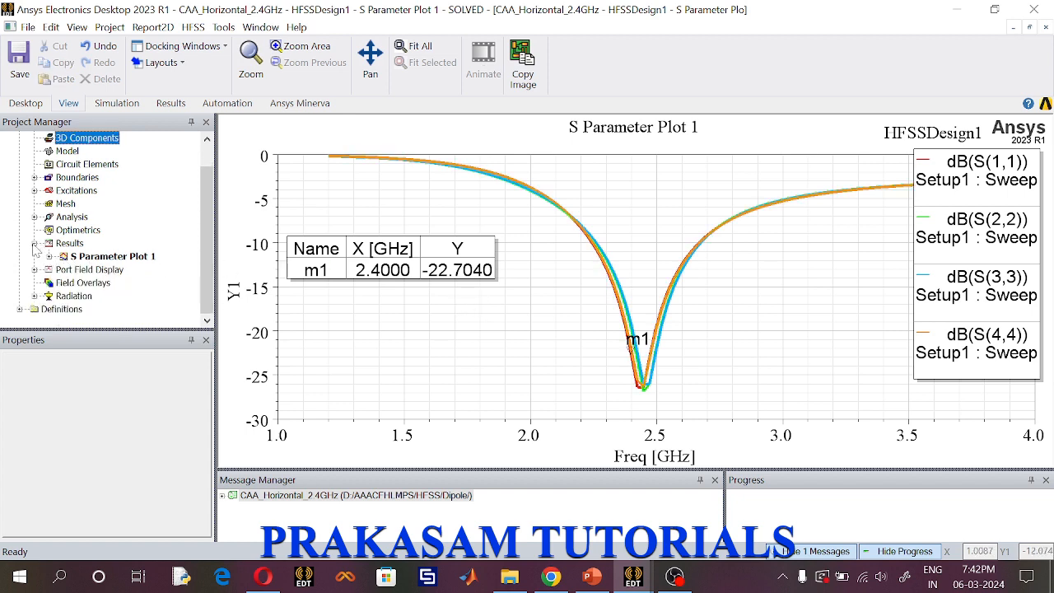
{"action": "left_click", "coordinate": [34, 243]}
{"action": "left_click", "coordinate": [71, 258]}
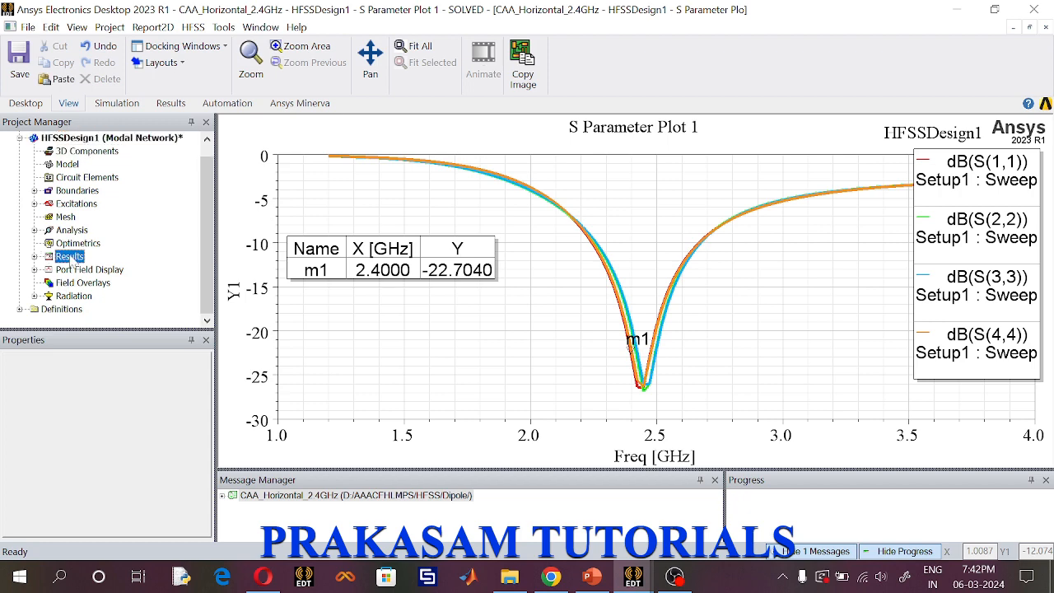
{"action": "left_click", "coordinate": [35, 296]}
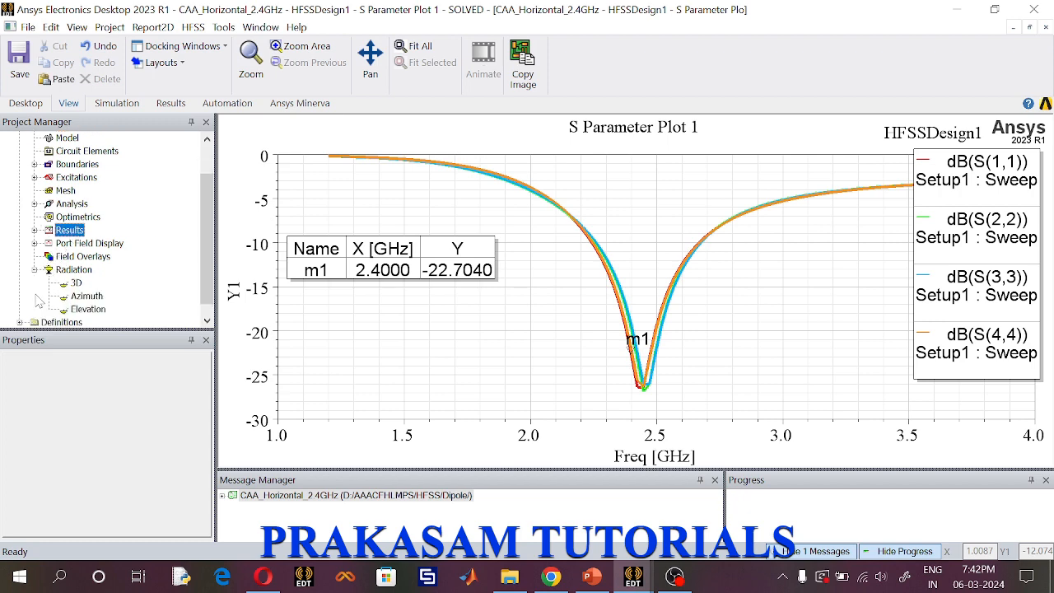
{"action": "double_click", "coordinate": [76, 283]}
{"action": "double_click", "coordinate": [825, 376]}
{"action": "type", "text": "360"}
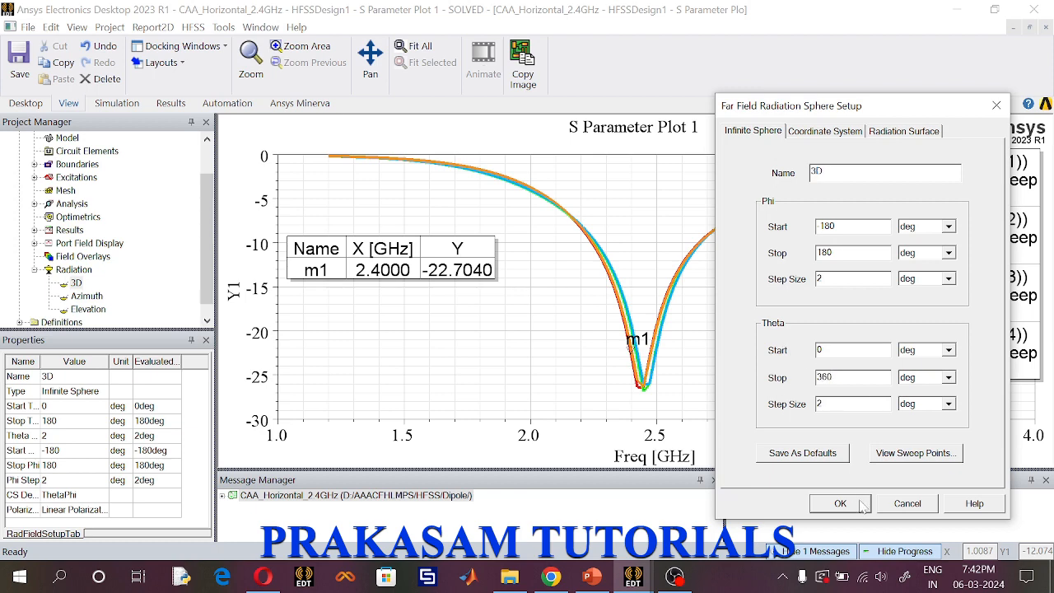
{"action": "left_click", "coordinate": [862, 505]}
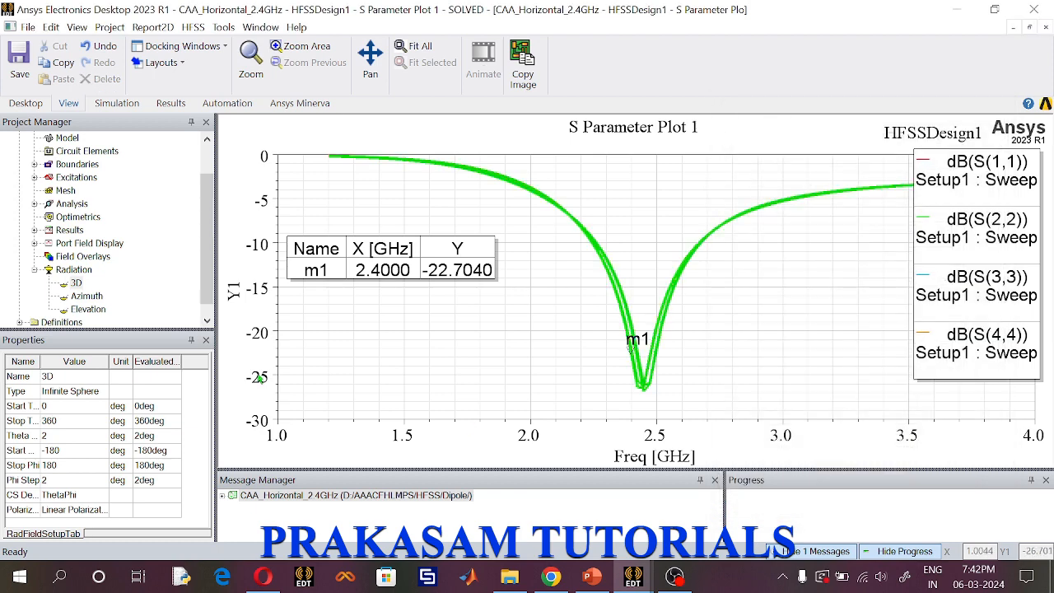
{"action": "left_click", "coordinate": [35, 269]}
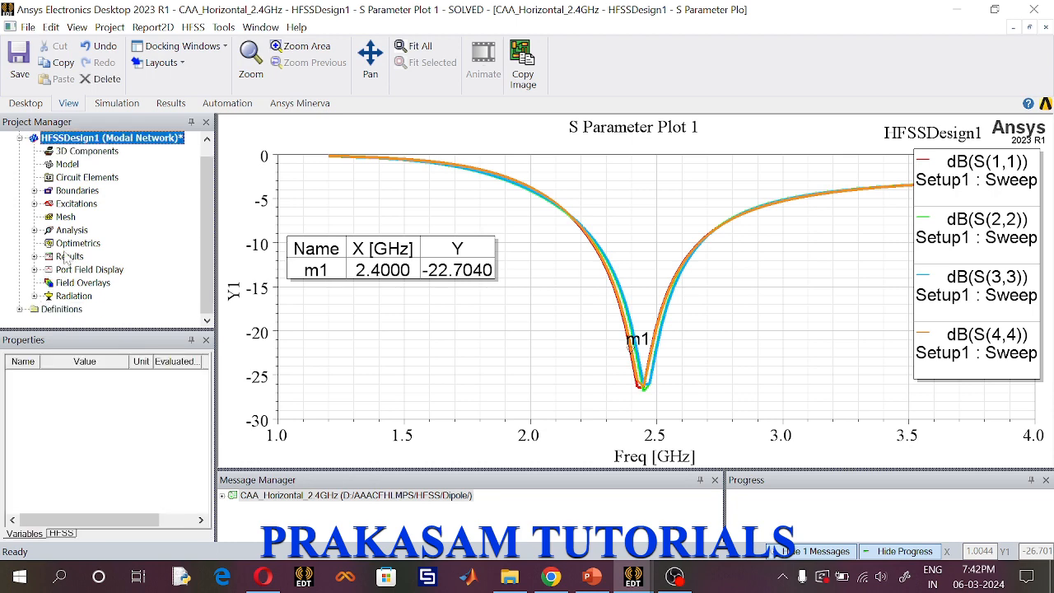
Create a far-field radiation pattern report of GainTotal against Theta, using the Elevation geometry at 2.4 GHz for all Phi values.
{"action": "right_click", "coordinate": [66, 260]}
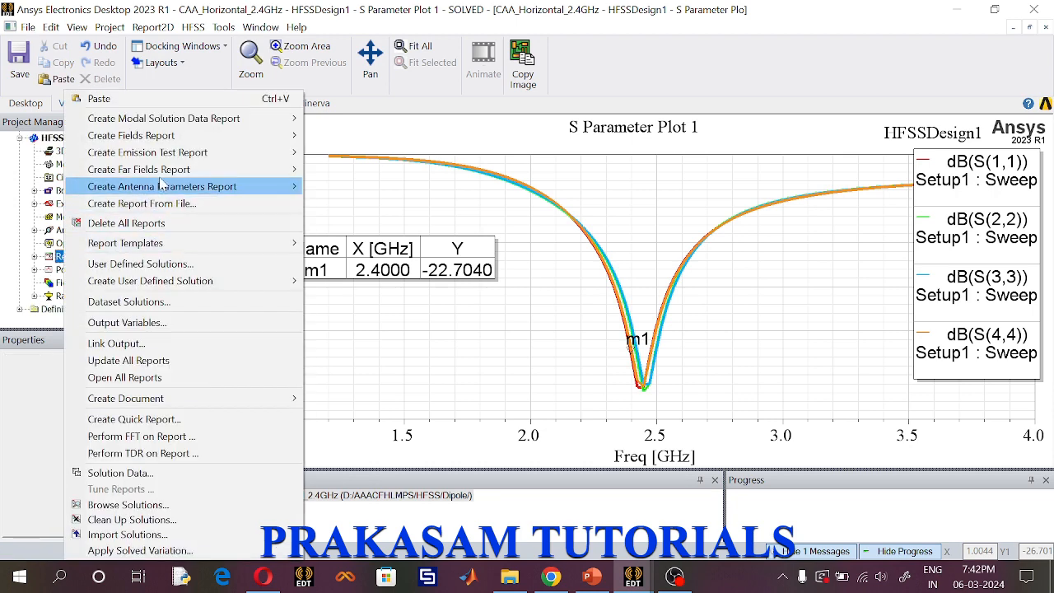
{"action": "mouse_move", "coordinate": [186, 173]}
{"action": "left_click", "coordinate": [344, 210]}
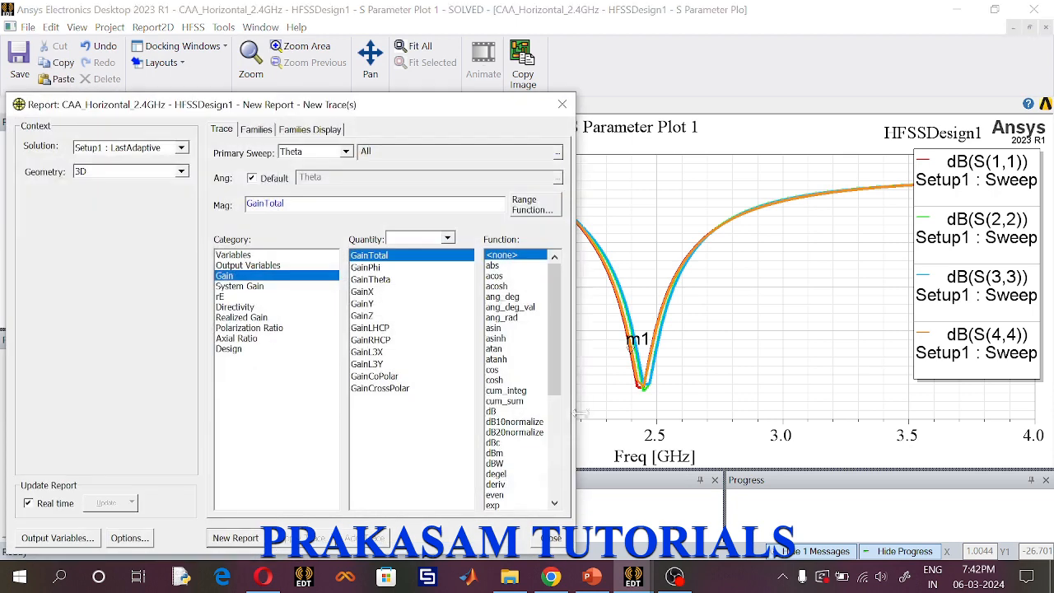
{"action": "left_click", "coordinate": [177, 171]}
{"action": "left_click", "coordinate": [165, 192]}
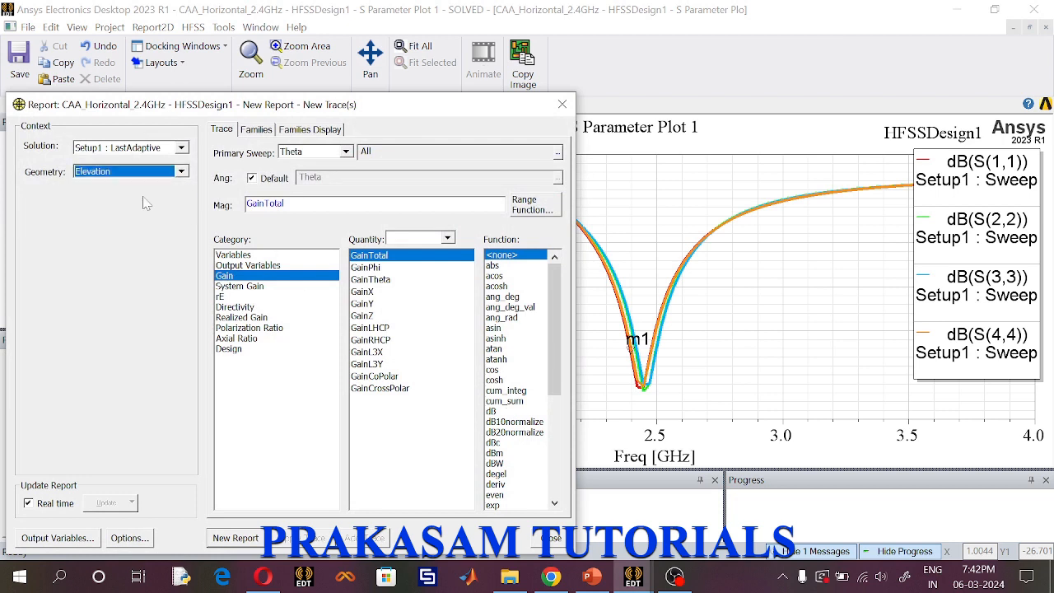
{"action": "left_click", "coordinate": [256, 130]}
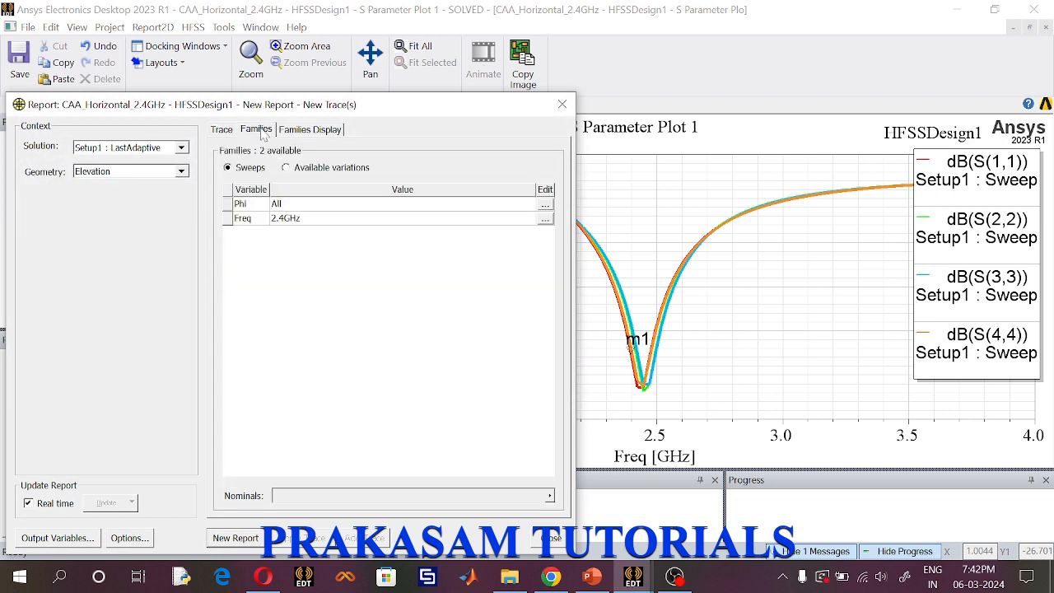
{"action": "left_click", "coordinate": [545, 204]}
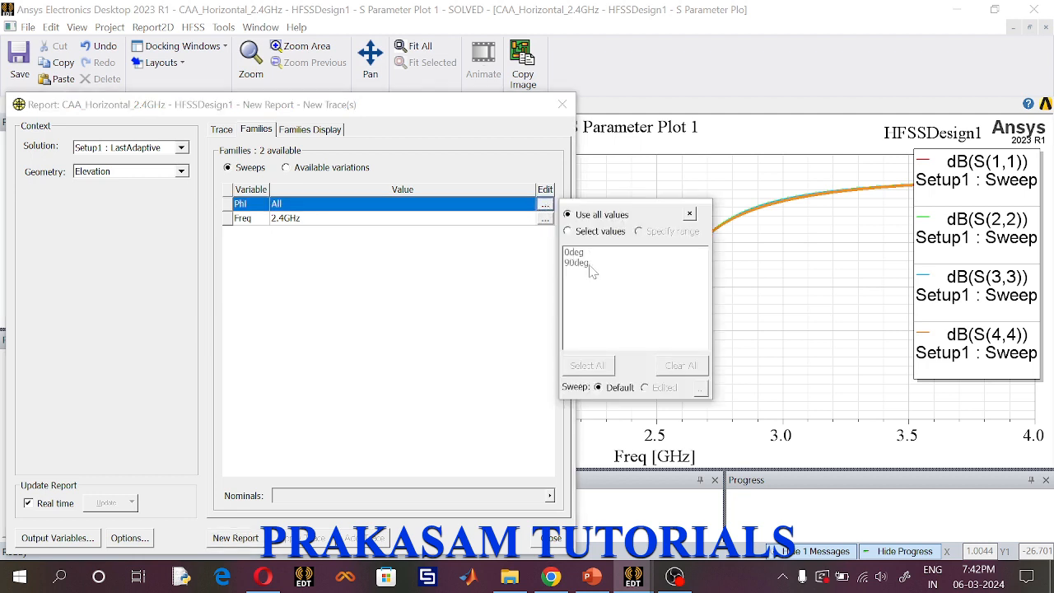
{"action": "left_click", "coordinate": [221, 129]}
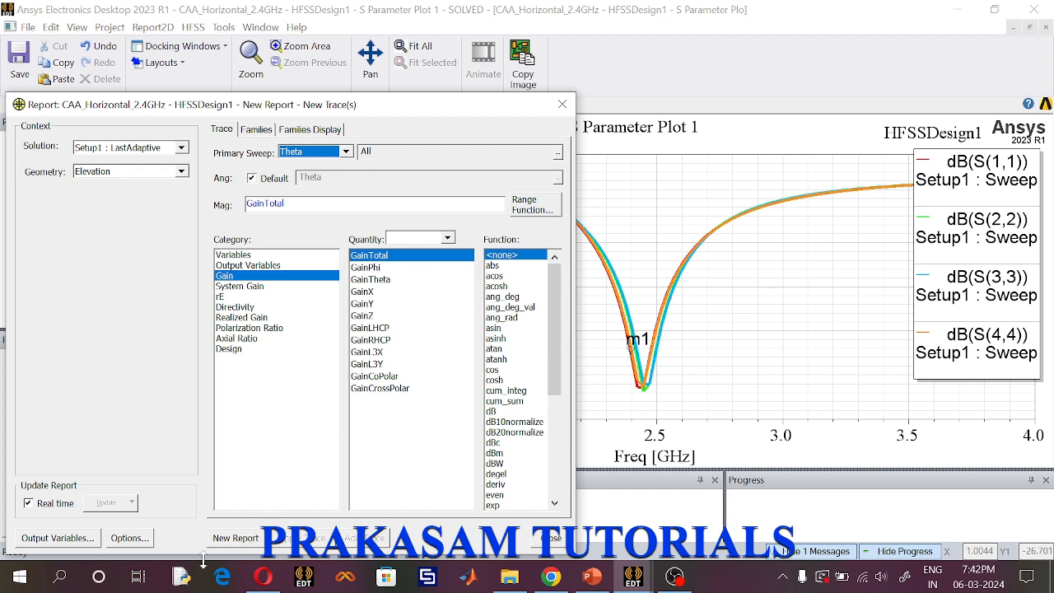
{"action": "left_click", "coordinate": [233, 539]}
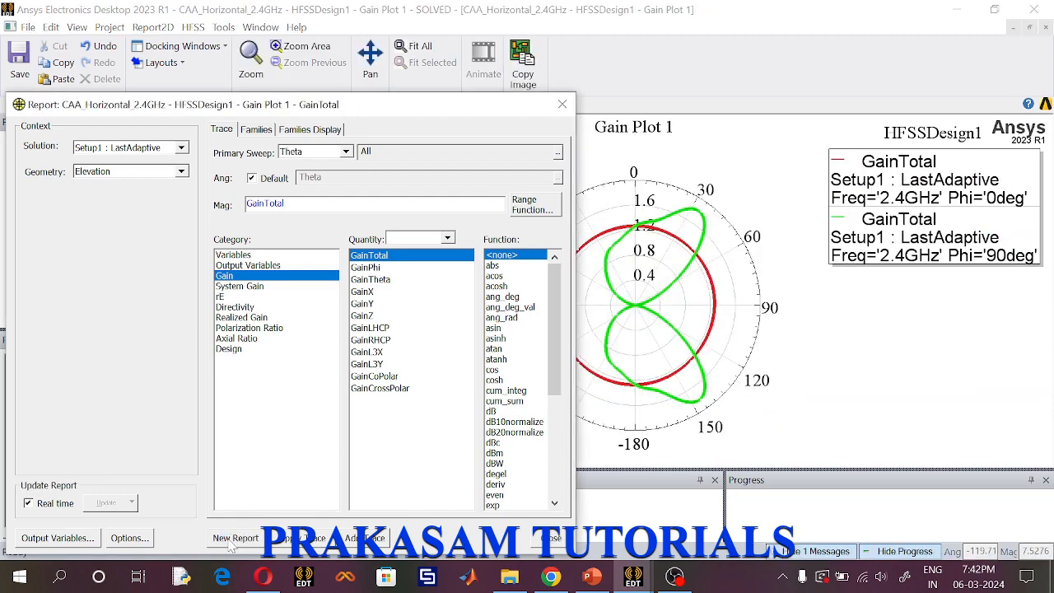
{"action": "left_click_drag", "start_coordinate": [504, 109], "coordinate": [503, 179]}
{"action": "left_click", "coordinate": [496, 177]}
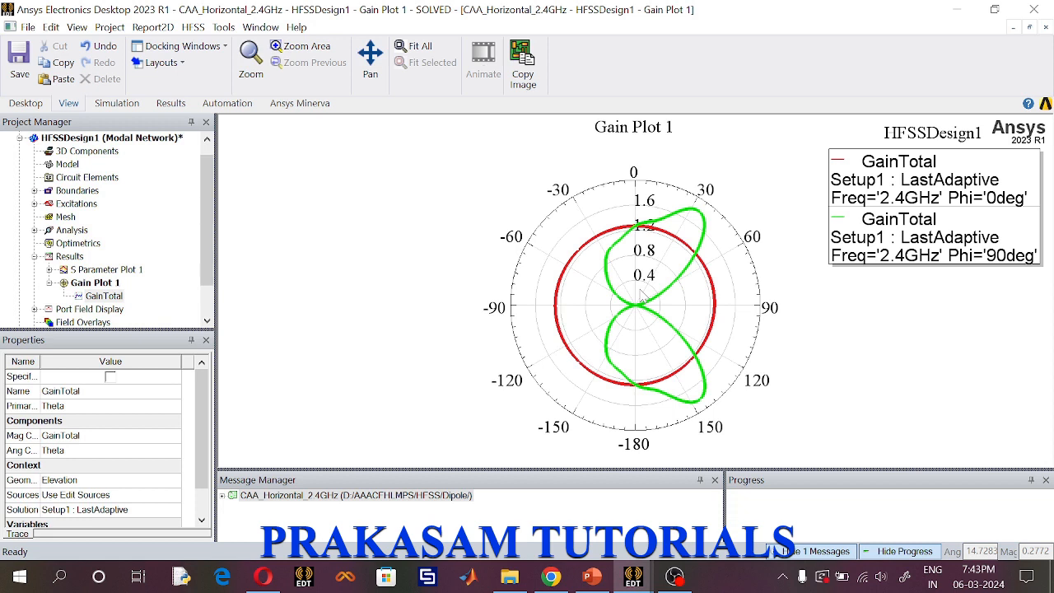
Edit the post-process sources so that ports 2:1, 3:1 and 4:1 are each excited with a magnitude of 1 W.
{"action": "scroll", "coordinate": [111, 285], "scroll_direction": "down", "scroll_amount": 1}
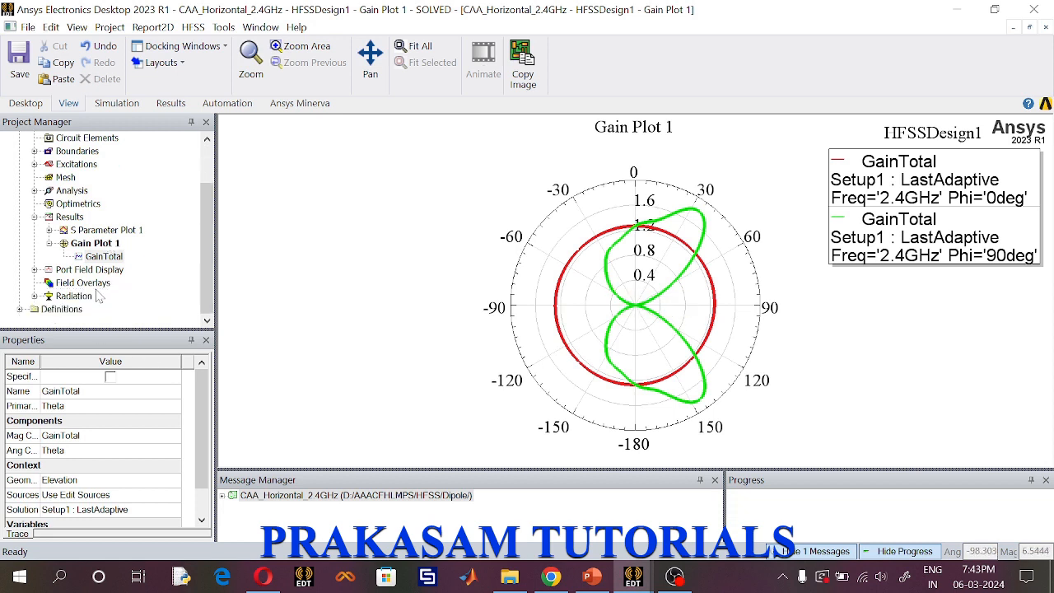
{"action": "left_click", "coordinate": [82, 283]}
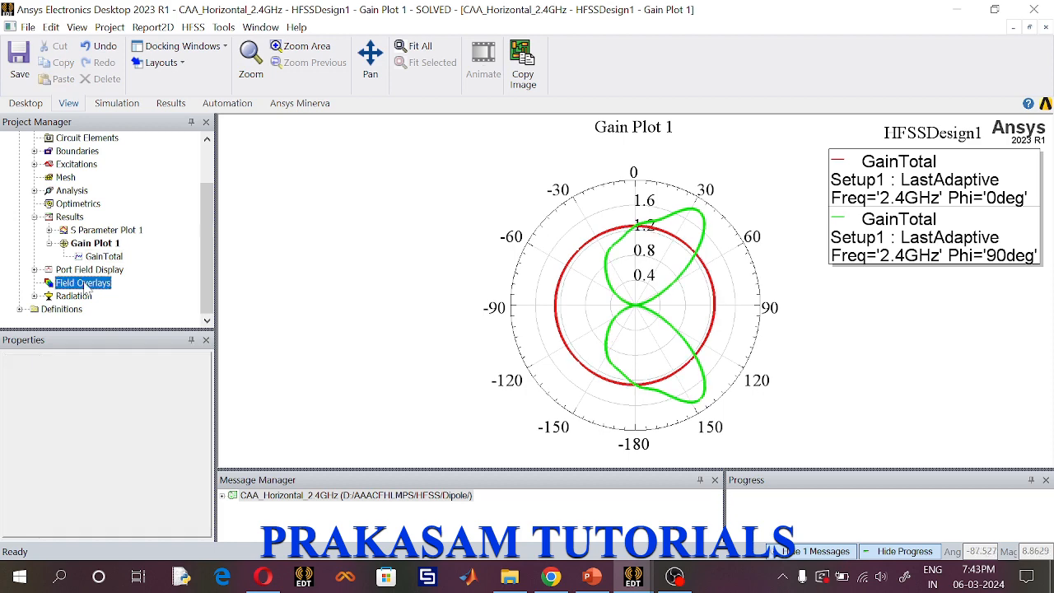
{"action": "right_click", "coordinate": [84, 283]}
{"action": "left_click", "coordinate": [133, 358]}
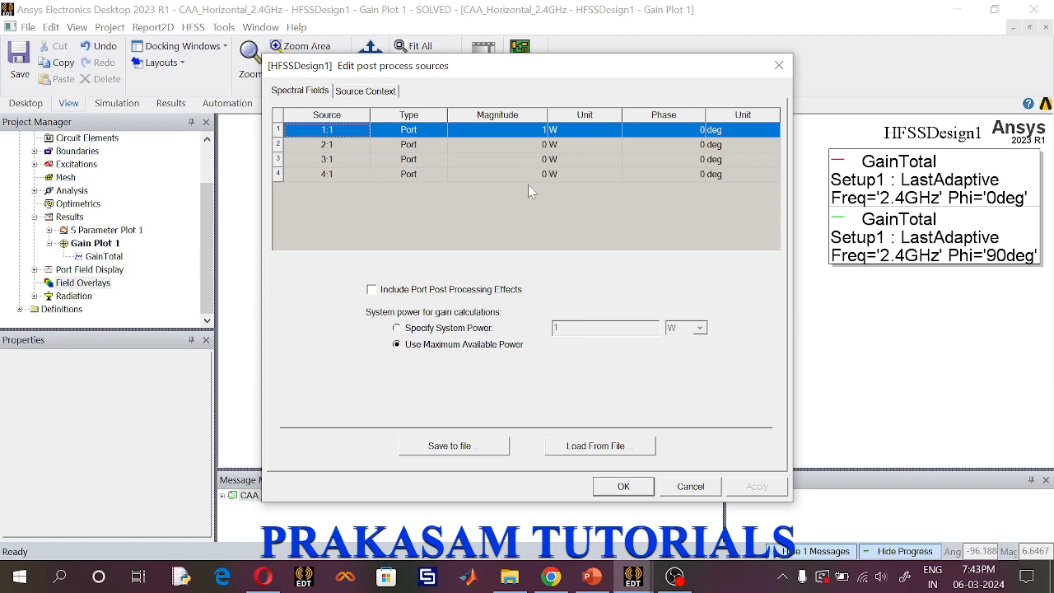
{"action": "left_click", "coordinate": [511, 145]}
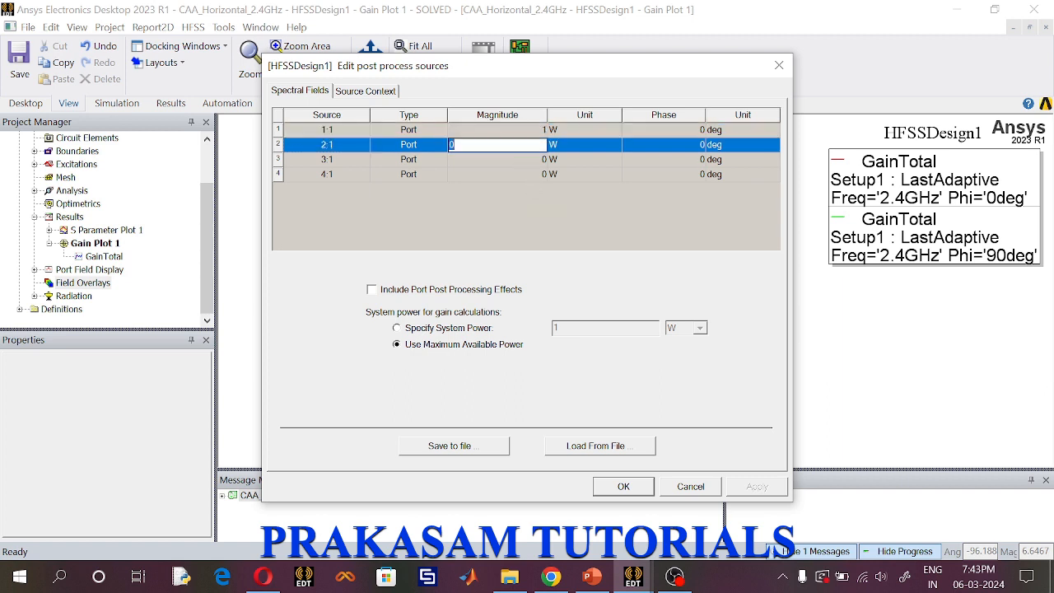
{"action": "type", "text": "1"}
{"action": "left_click", "coordinate": [530, 174]}
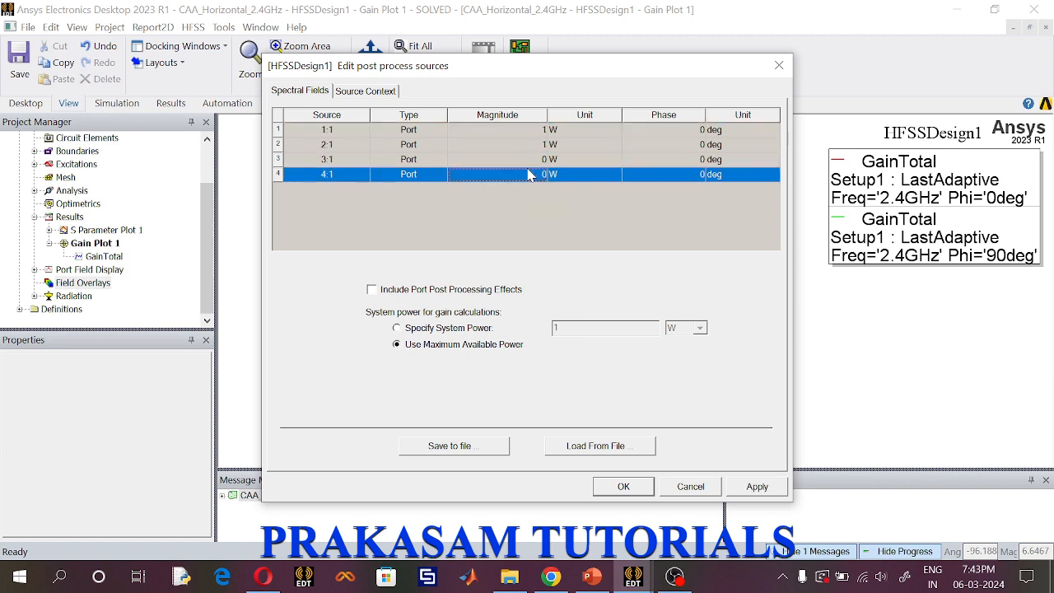
{"action": "type", "text": "1"}
{"action": "left_click", "coordinate": [527, 160]}
{"action": "type", "text": "1"}
{"action": "left_click", "coordinate": [548, 222]}
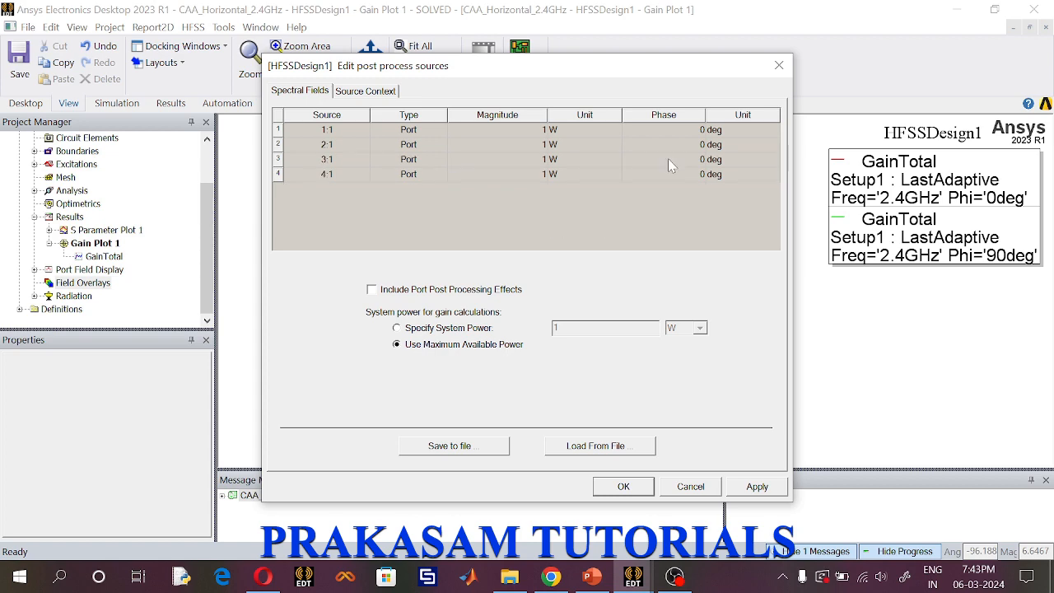
{"action": "left_click", "coordinate": [623, 486]}
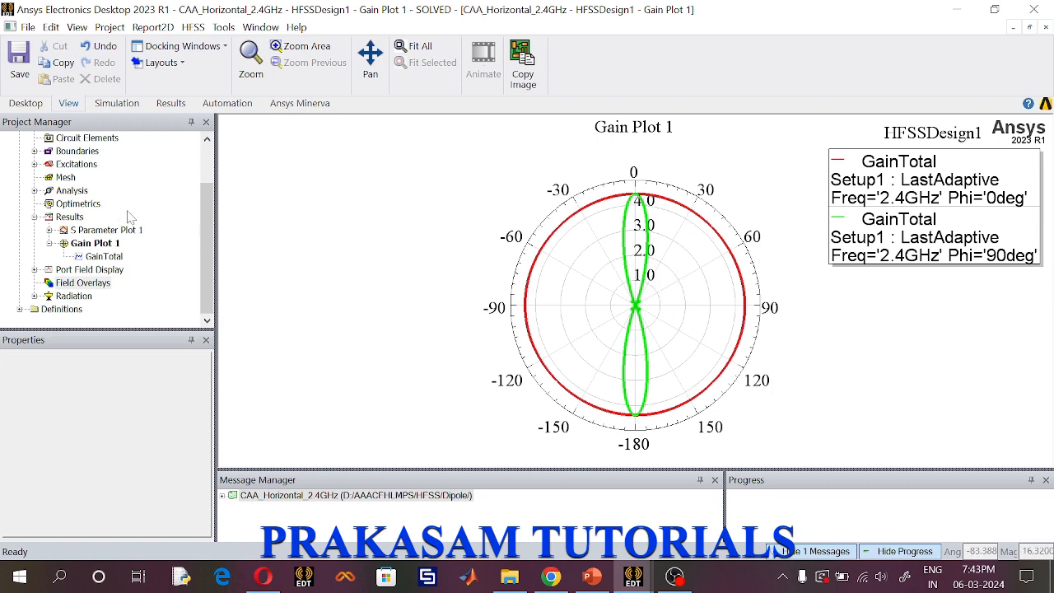
Create a second elevation radiation pattern report of GainTotal in dB, based on the first gain trace, and collapse both gain plots in the project tree.
{"action": "scroll", "coordinate": [128, 217], "scroll_direction": "up", "scroll_amount": 2}
{"action": "double_click", "coordinate": [121, 155]}
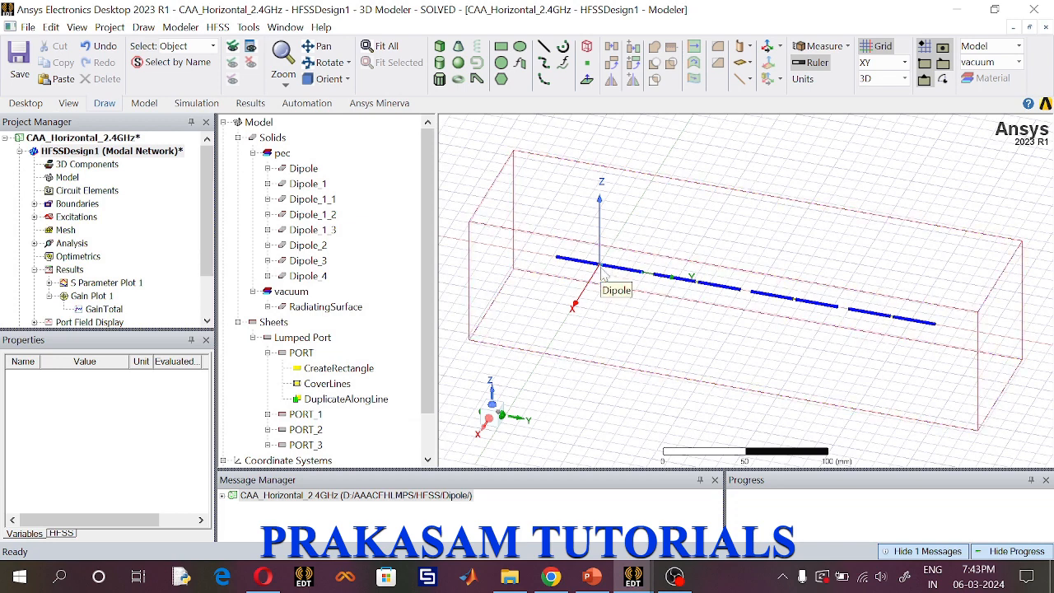
{"action": "left_click", "coordinate": [50, 296]}
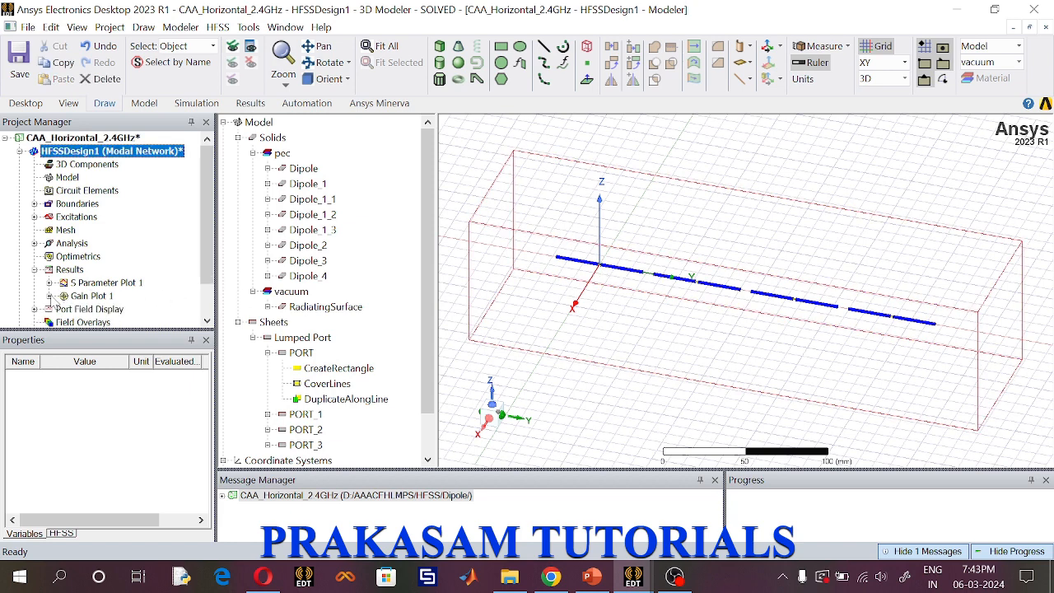
{"action": "left_click", "coordinate": [49, 296]}
{"action": "double_click", "coordinate": [102, 305]}
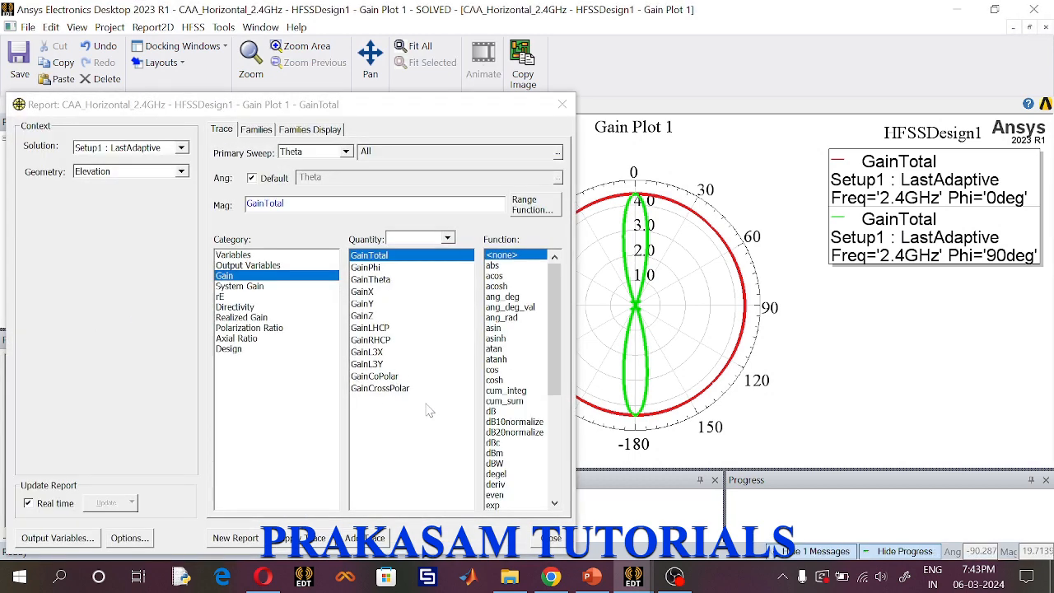
{"action": "left_click", "coordinate": [490, 411]}
{"action": "left_click", "coordinate": [239, 538]}
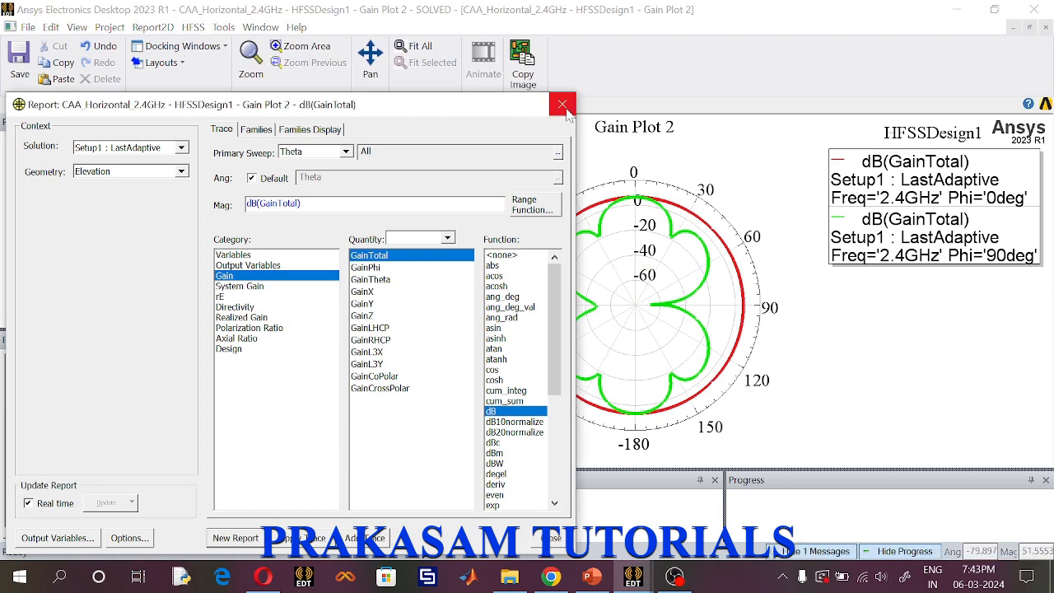
{"action": "left_click", "coordinate": [562, 104]}
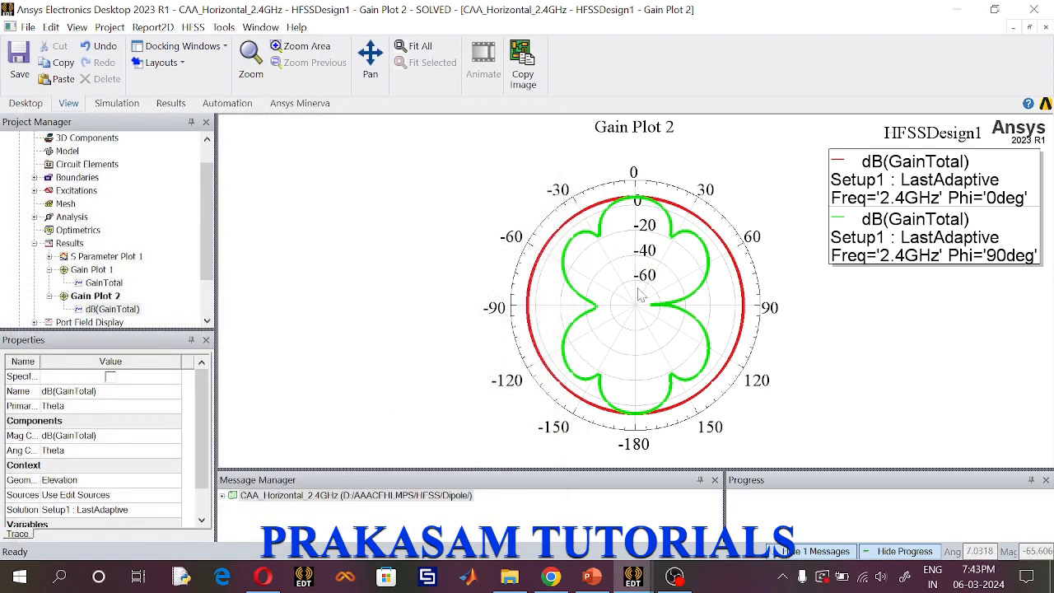
{"action": "left_click", "coordinate": [49, 295]}
{"action": "left_click", "coordinate": [49, 269]}
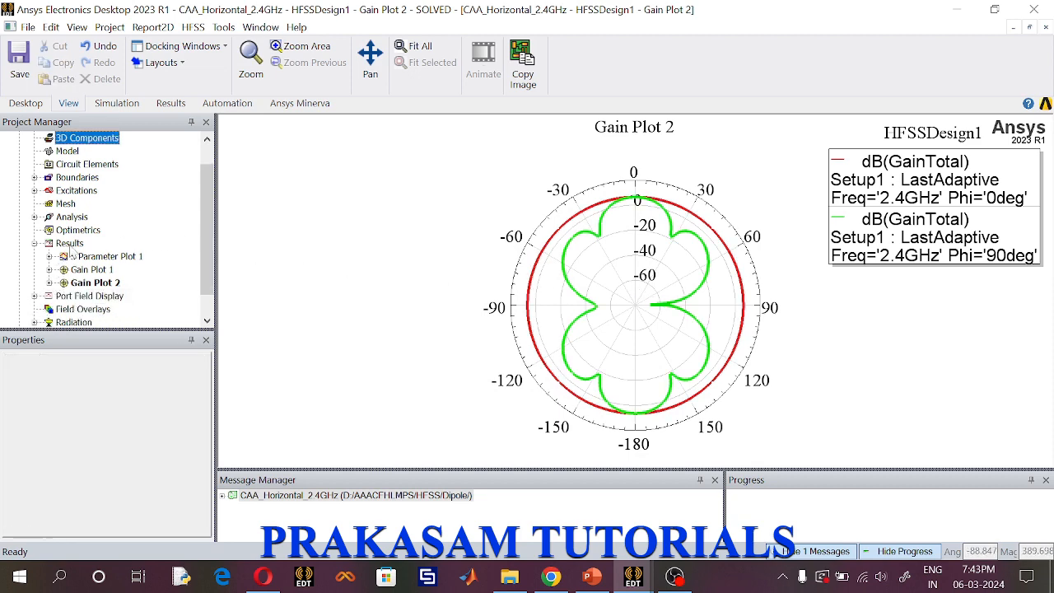
Create a far-field 3D polar plot of GainTotal over all Phi and Theta values, using the 3D geometry.
{"action": "right_click", "coordinate": [71, 245]}
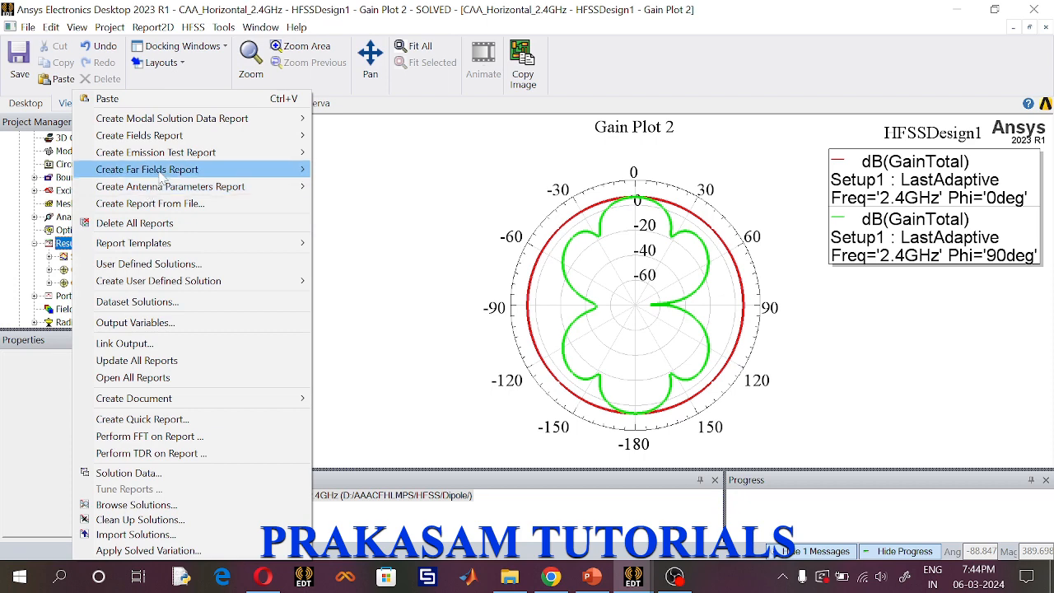
{"action": "mouse_move", "coordinate": [193, 169]}
{"action": "left_click", "coordinate": [353, 277]}
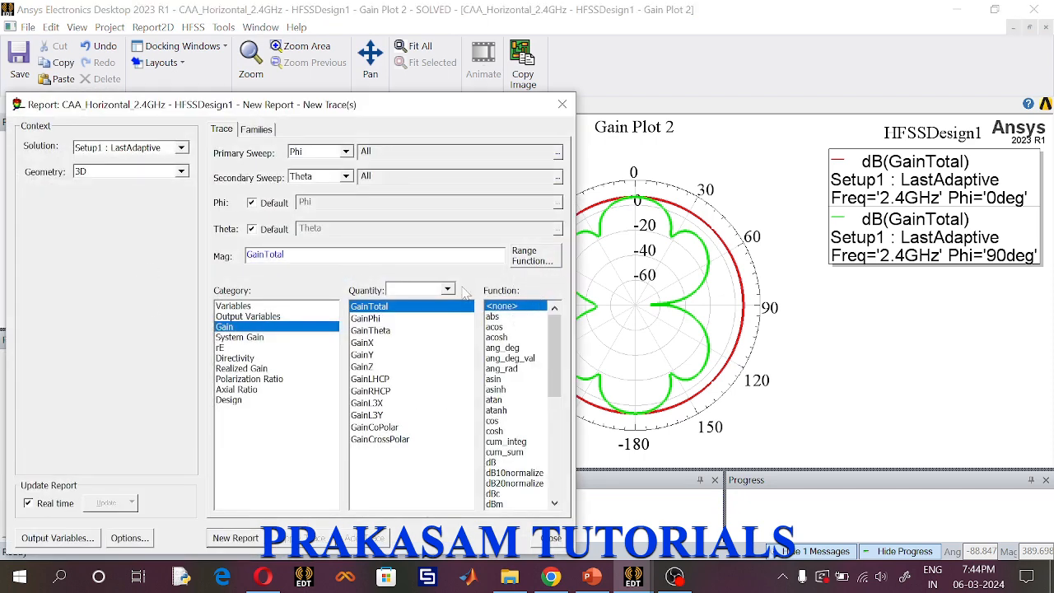
{"action": "left_click", "coordinate": [233, 537]}
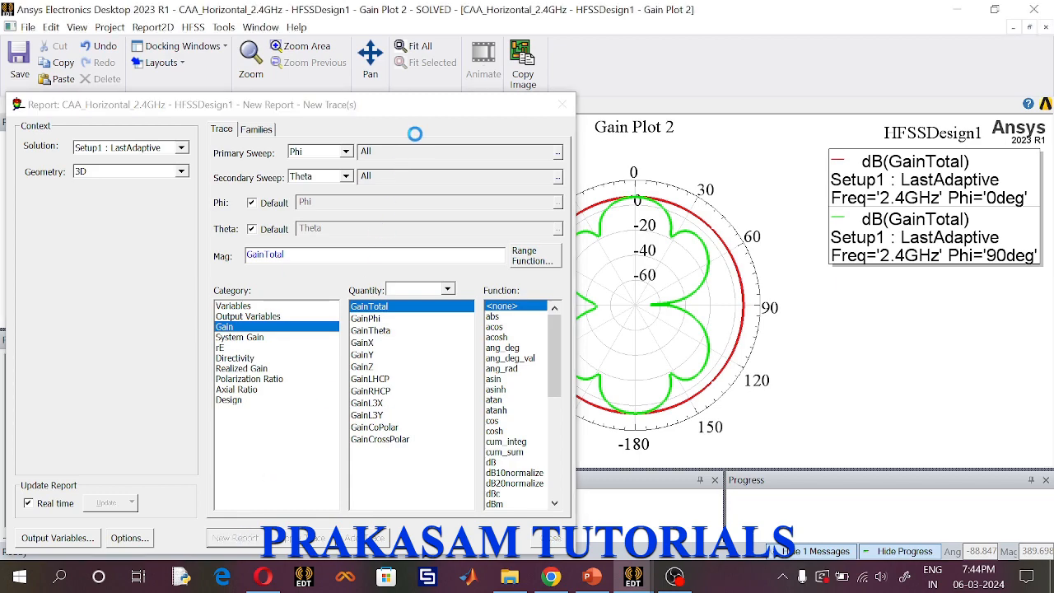
{"action": "left_click_drag", "start_coordinate": [433, 103], "coordinate": [598, 114]}
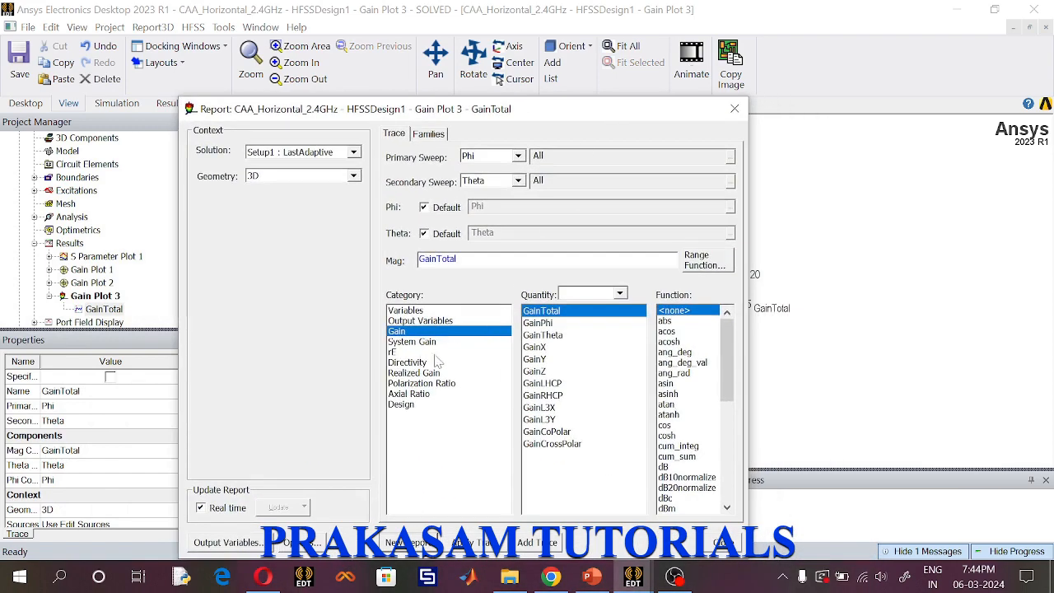
Create another 3D polar plot of GainTotal in dB, show Gain Plot 3, and collapse both 3D gain plots in the project tree.
{"action": "left_click", "coordinate": [663, 467]}
{"action": "left_click", "coordinate": [415, 544]}
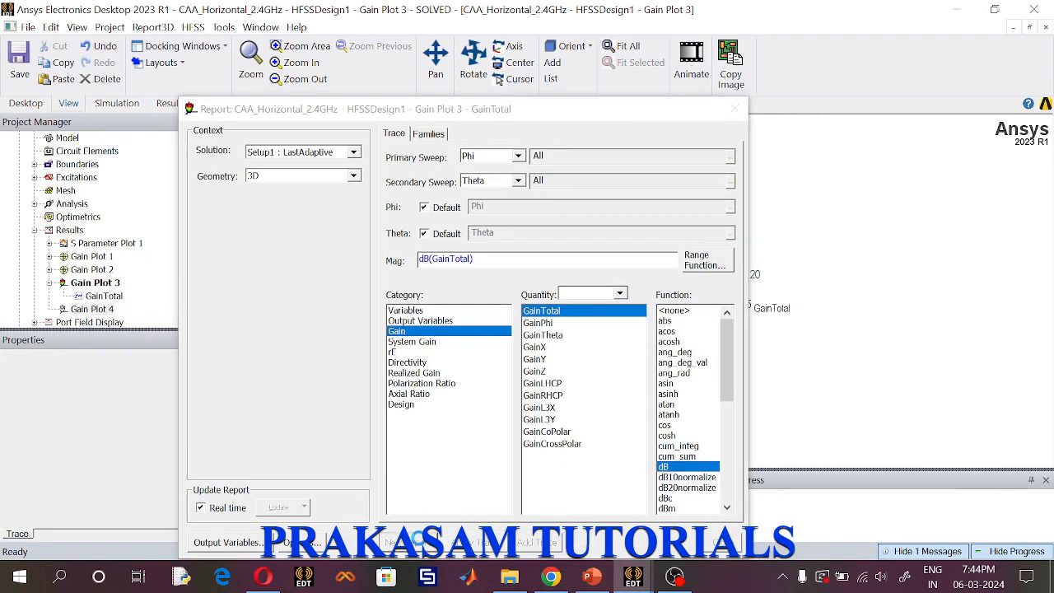
{"action": "left_click", "coordinate": [735, 108]}
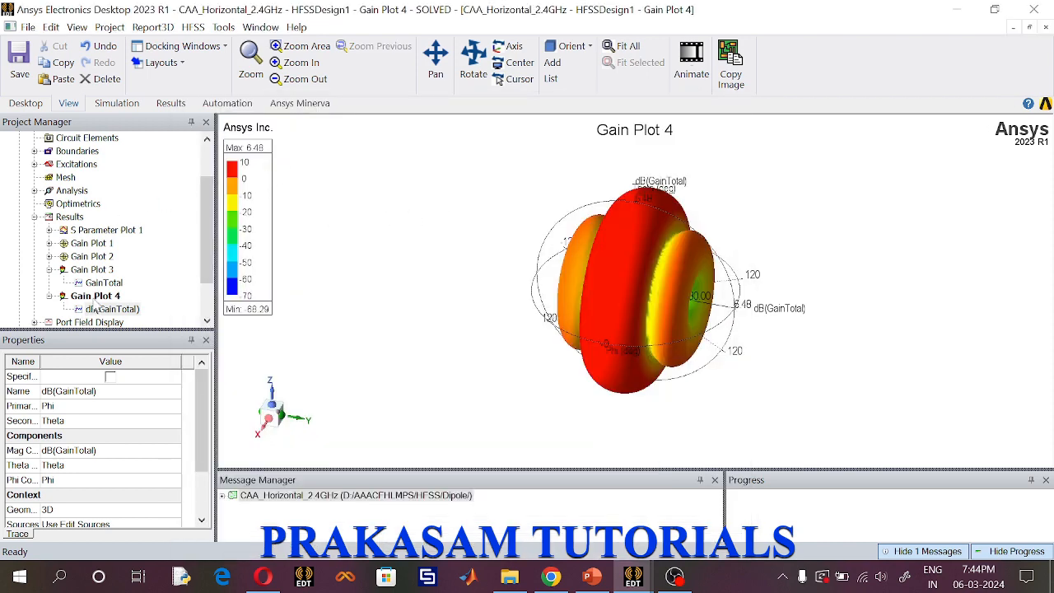
{"action": "left_click", "coordinate": [94, 271]}
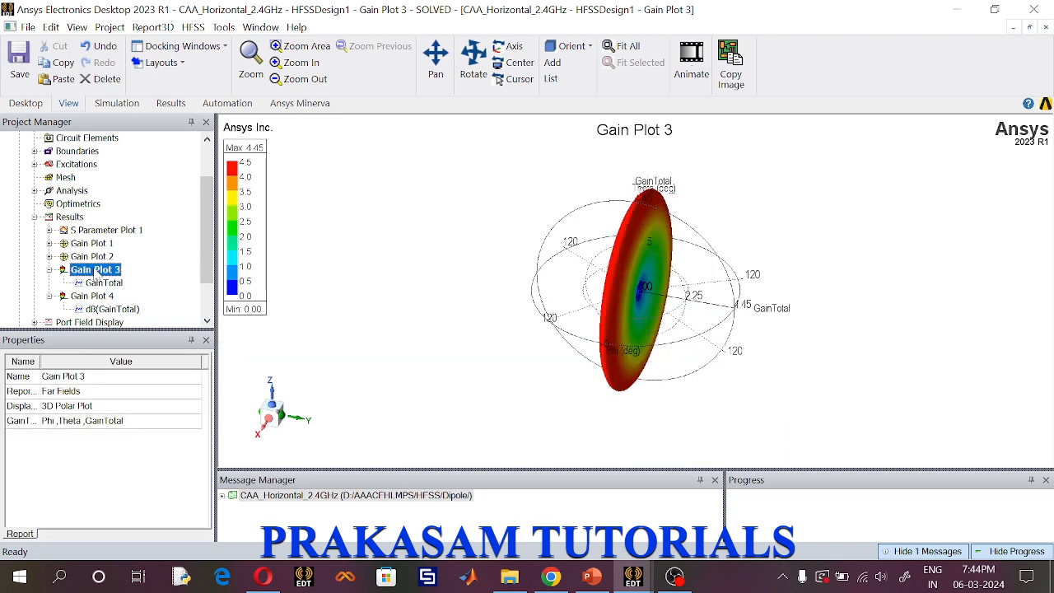
{"action": "left_click", "coordinate": [50, 269]}
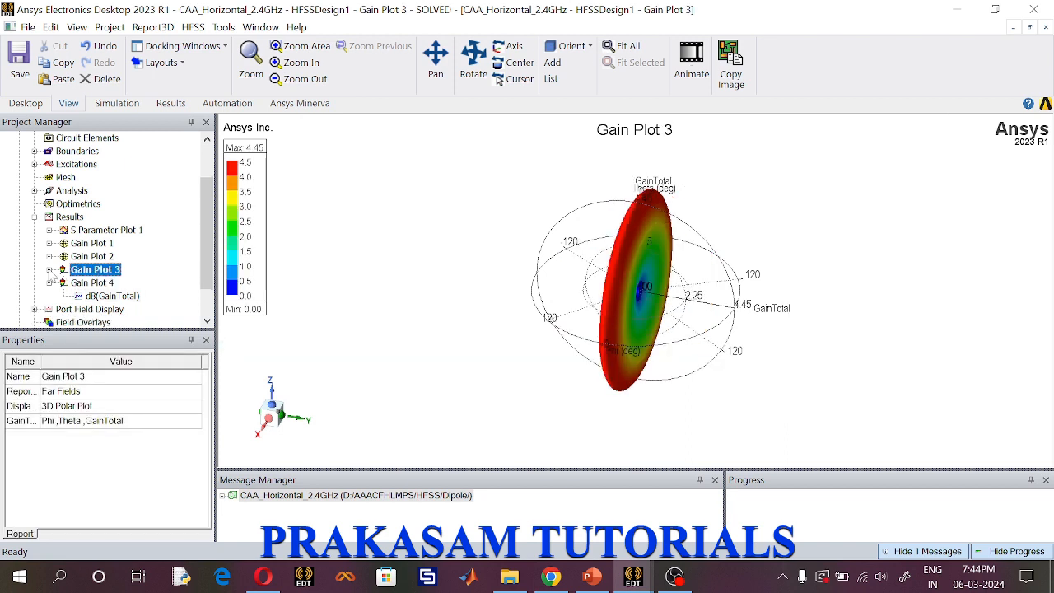
{"action": "left_click", "coordinate": [49, 283]}
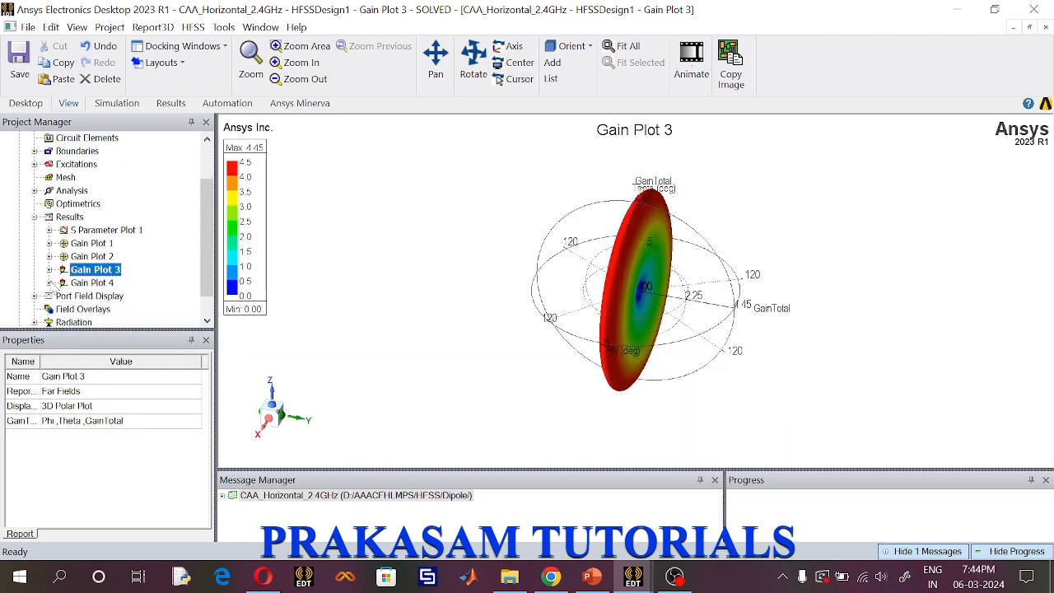
Open the horizontal array's 3D model and overlay the Gain Plot 3 radiation field on it.
{"action": "scroll", "coordinate": [91, 263], "scroll_direction": "up", "scroll_amount": 2}
{"action": "double_click", "coordinate": [122, 152]}
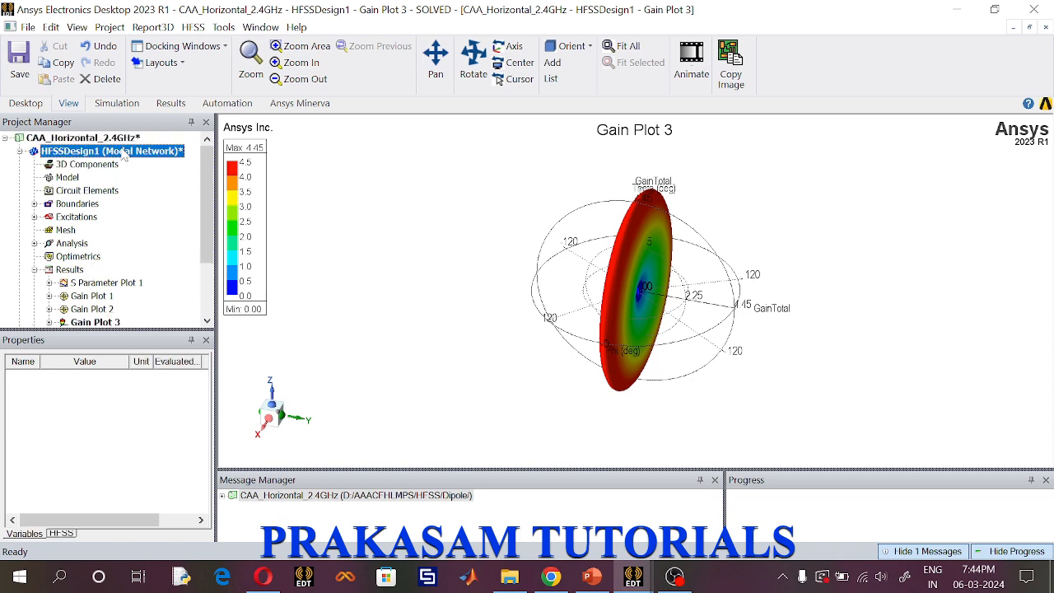
{"action": "scroll", "coordinate": [121, 260], "scroll_direction": "down", "scroll_amount": 2}
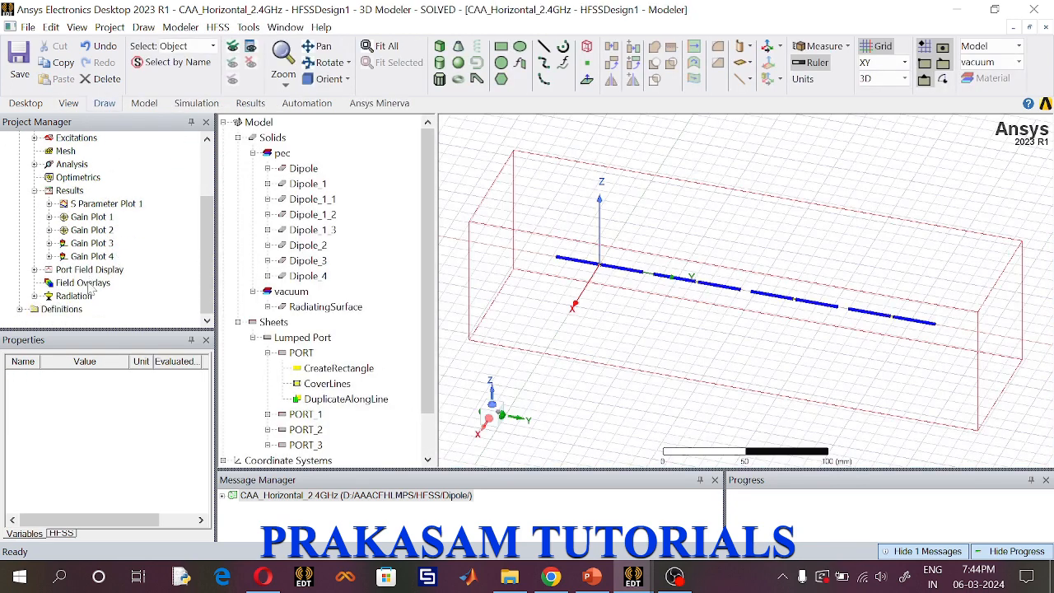
{"action": "left_click", "coordinate": [91, 283]}
{"action": "right_click", "coordinate": [88, 283]}
{"action": "mouse_move", "coordinate": [253, 284]}
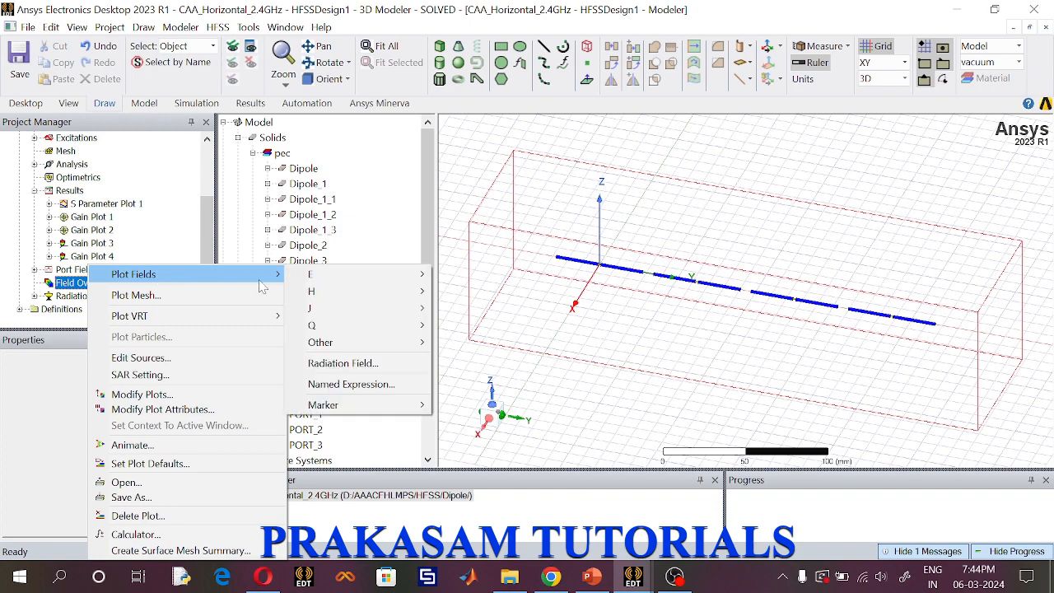
{"action": "left_click", "coordinate": [338, 364]}
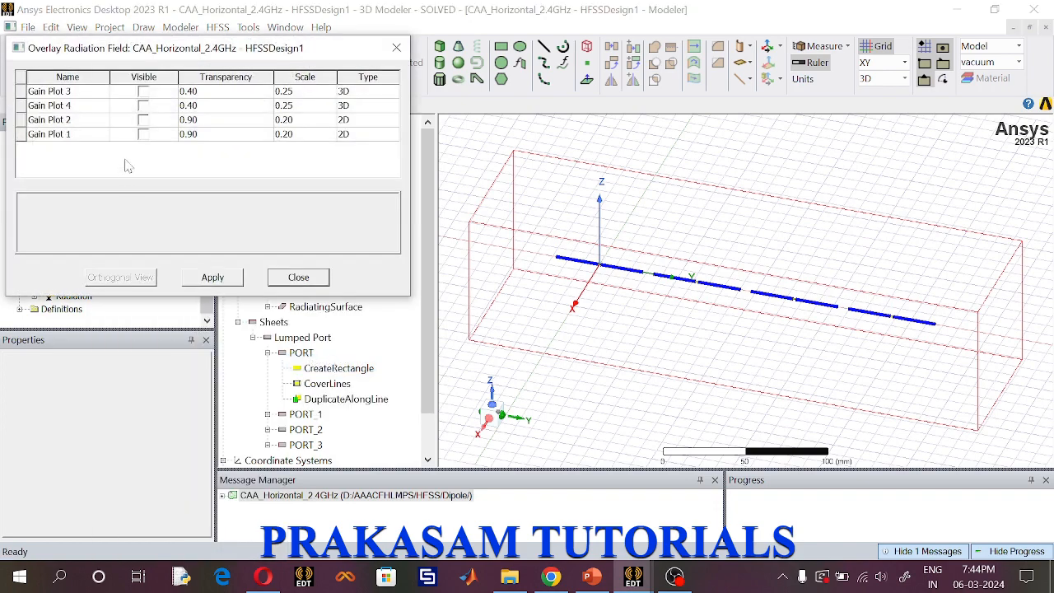
{"action": "left_click", "coordinate": [143, 93]}
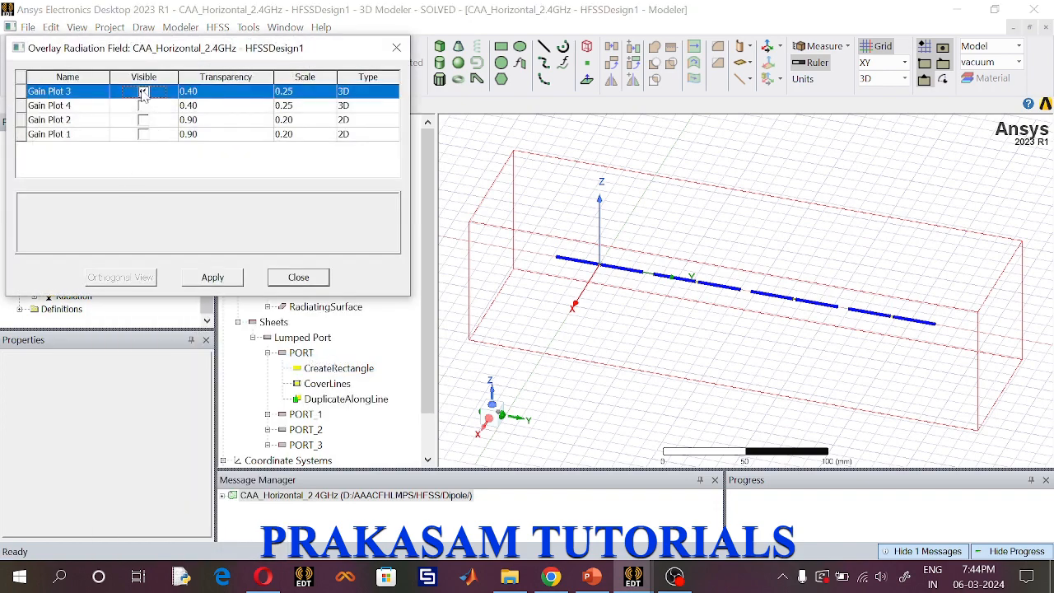
{"action": "left_click", "coordinate": [212, 280]}
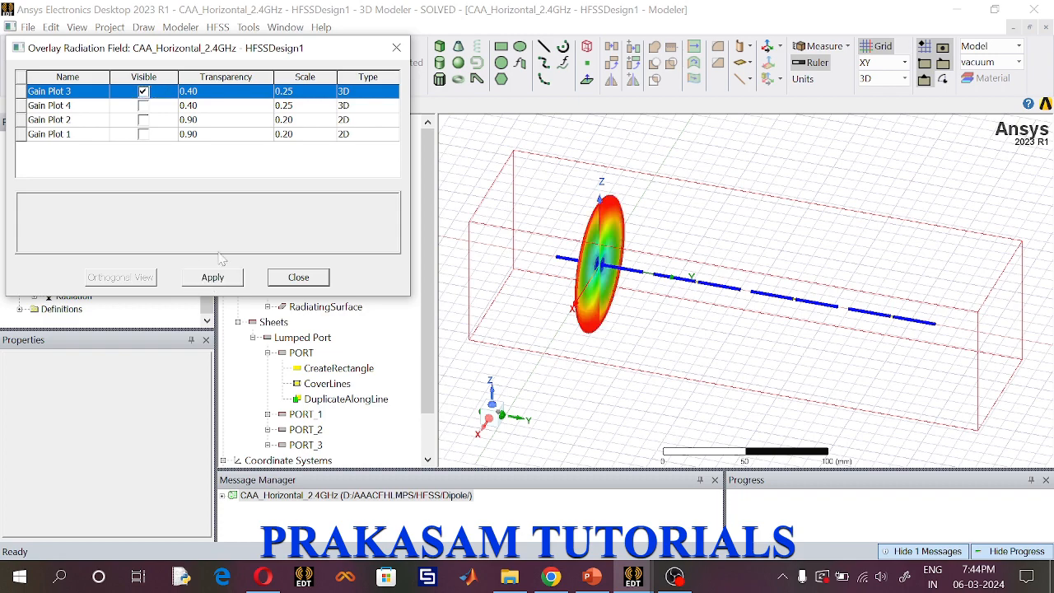
{"action": "left_click", "coordinate": [396, 48]}
Examine the overlaid 3D gain pattern's orientation relative to the horizontal dipole axis, edge-on and in the default oblique view.
{"action": "left_click", "coordinate": [326, 64]}
{"action": "left_click_drag", "start_coordinate": [613, 286], "coordinate": [633, 280]}
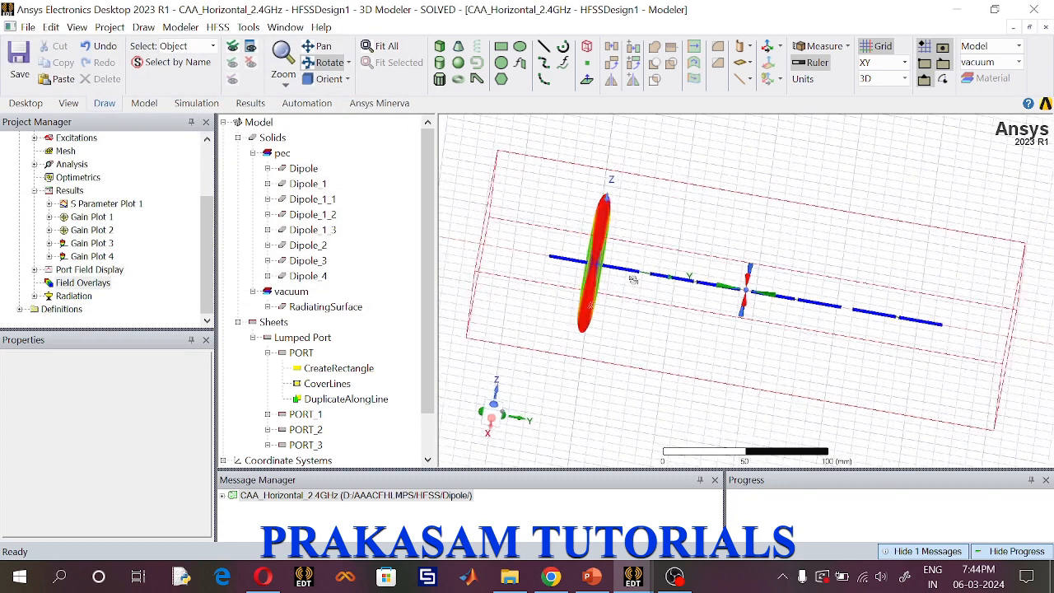
{"action": "scroll", "coordinate": [598, 265], "scroll_direction": "up", "scroll_amount": 5}
{"action": "scroll", "coordinate": [598, 265], "scroll_direction": "down", "scroll_amount": 1}
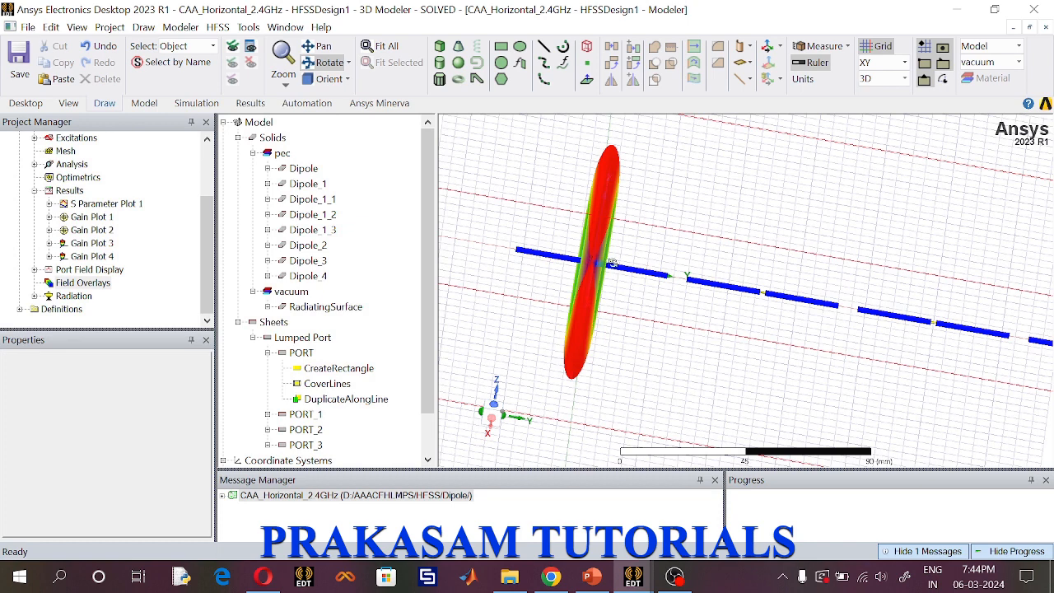
{"action": "left_click", "coordinate": [326, 63]}
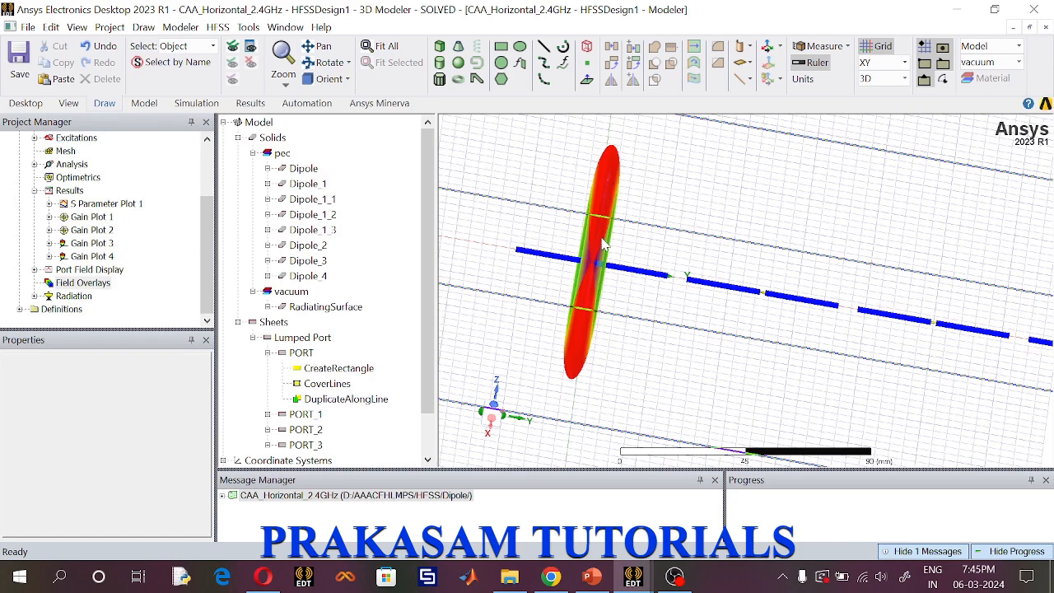
{"action": "scroll", "coordinate": [606, 245], "scroll_direction": "up", "scroll_amount": 2}
{"action": "left_click", "coordinate": [389, 46]}
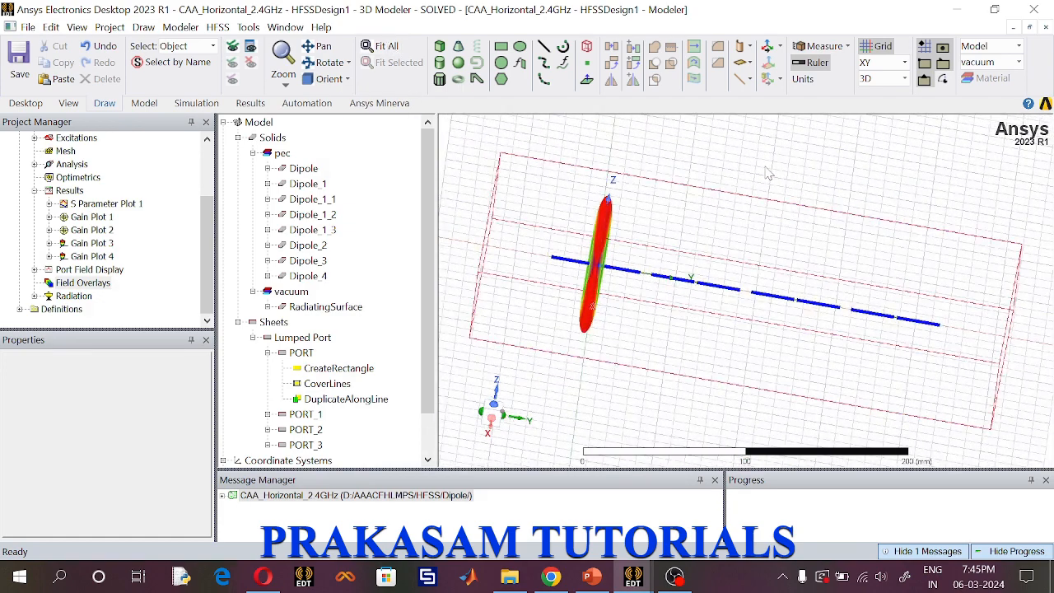
{"action": "left_click", "coordinate": [327, 82]}
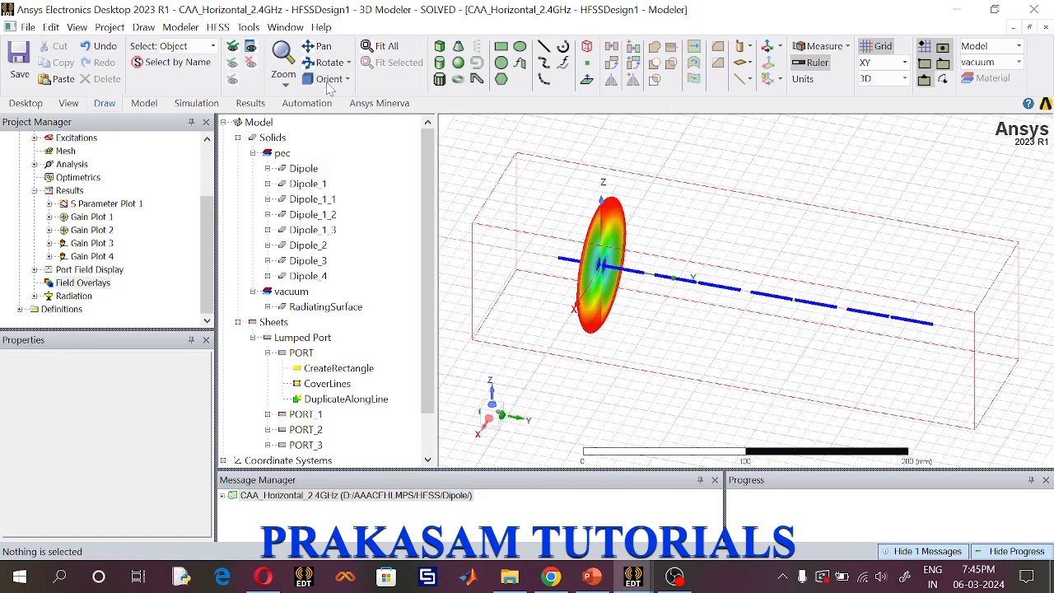
{"action": "left_click", "coordinate": [379, 47]}
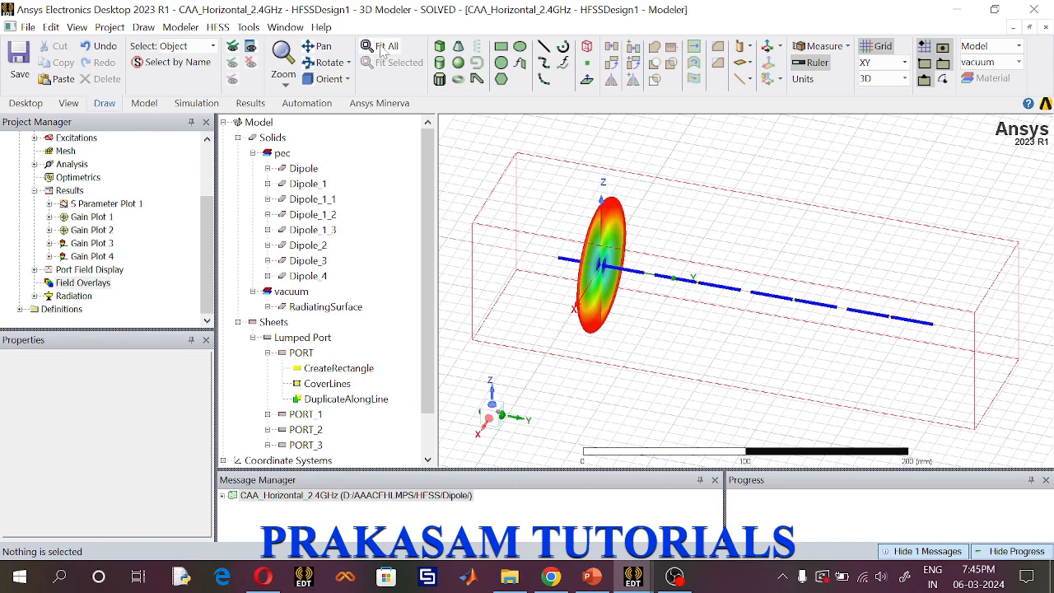
{"action": "left_click", "coordinate": [327, 63]}
{"action": "mouse_move", "coordinate": [644, 241]}
{"action": "left_mouse_down"}
{"action": "mouse_move", "coordinate": [670, 242]}
{"action": "mouse_move", "coordinate": [662, 240]}
{"action": "left_mouse_up"}
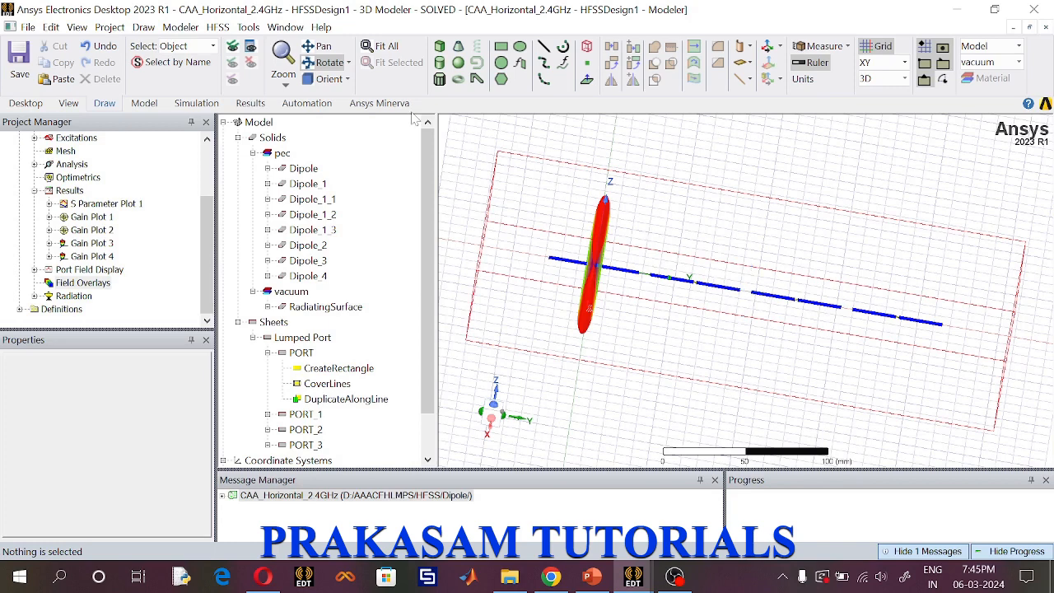
{"action": "left_click", "coordinate": [330, 65]}
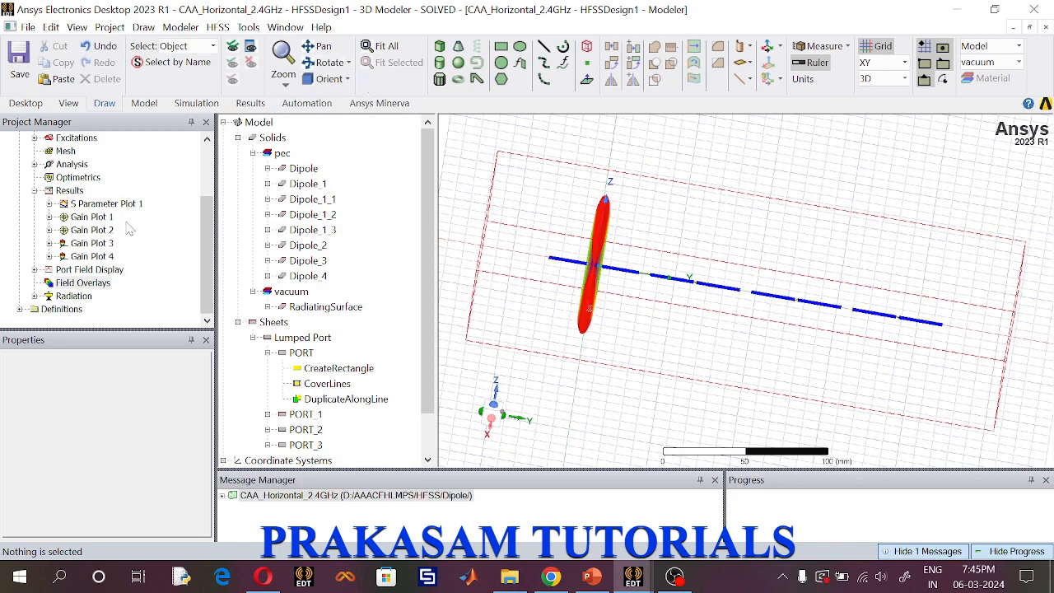
Restore both project windows to floating size, arrange the horizontal and vertical arrays side by side, and make the vertical array's window taller.
{"action": "left_click", "coordinate": [995, 10]}
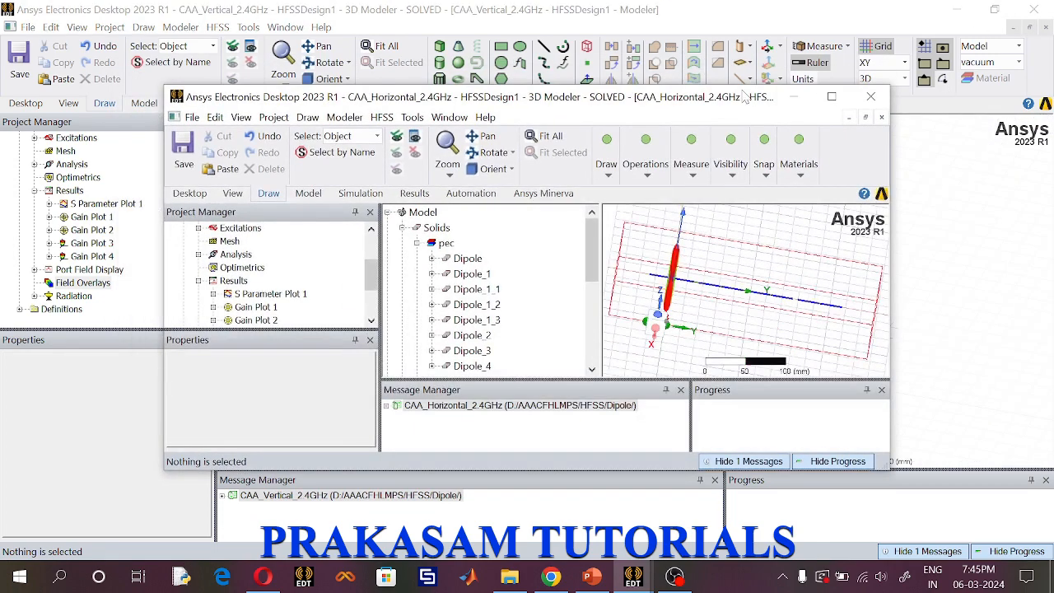
{"action": "left_click", "coordinate": [995, 10]}
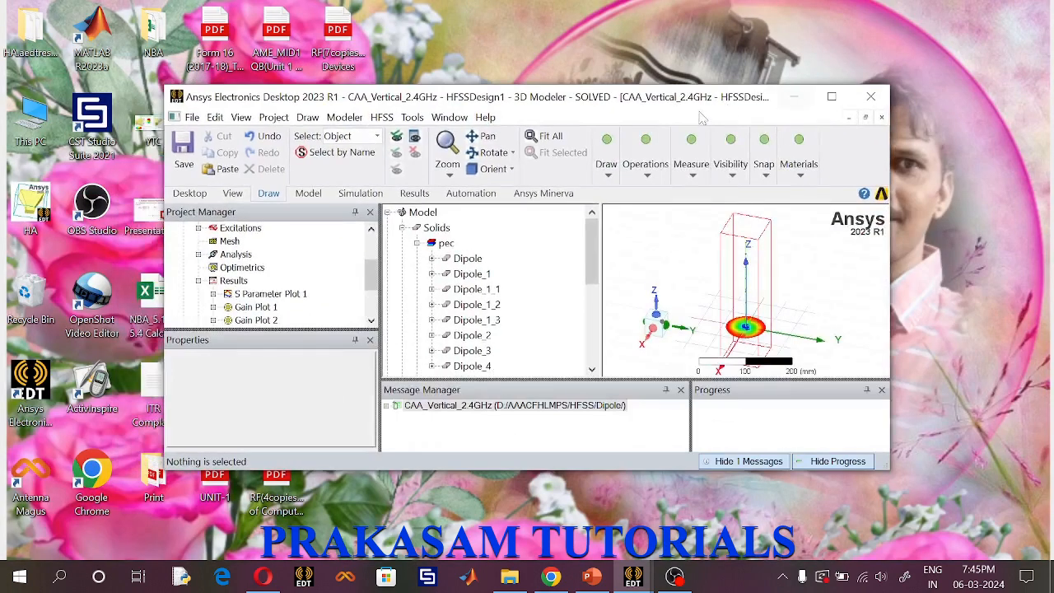
{"action": "left_click_drag", "start_coordinate": [690, 99], "coordinate": [522, 15]}
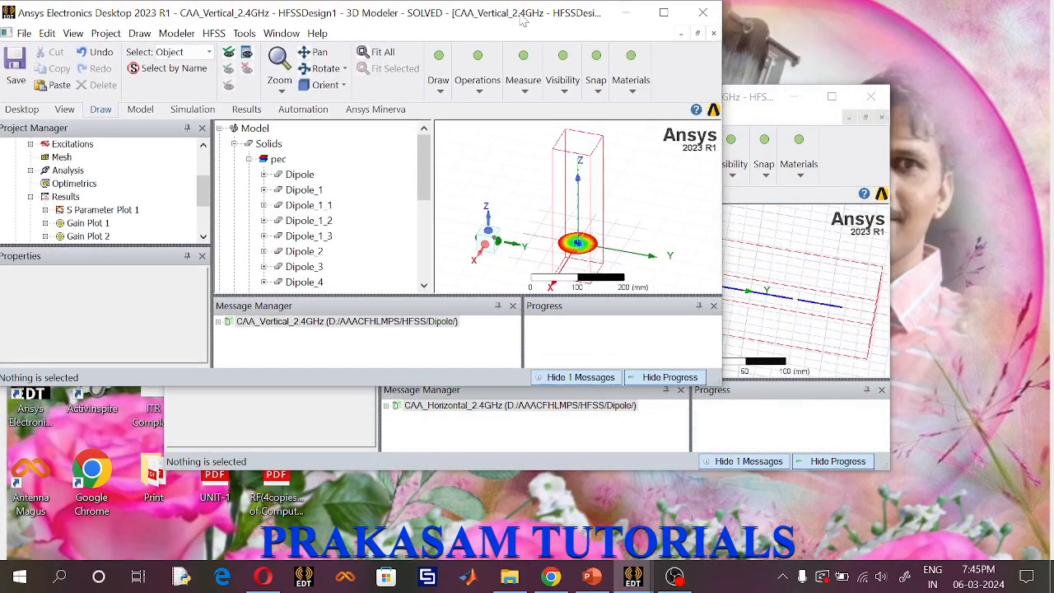
{"action": "left_click_drag", "start_coordinate": [741, 100], "coordinate": [356, 40]}
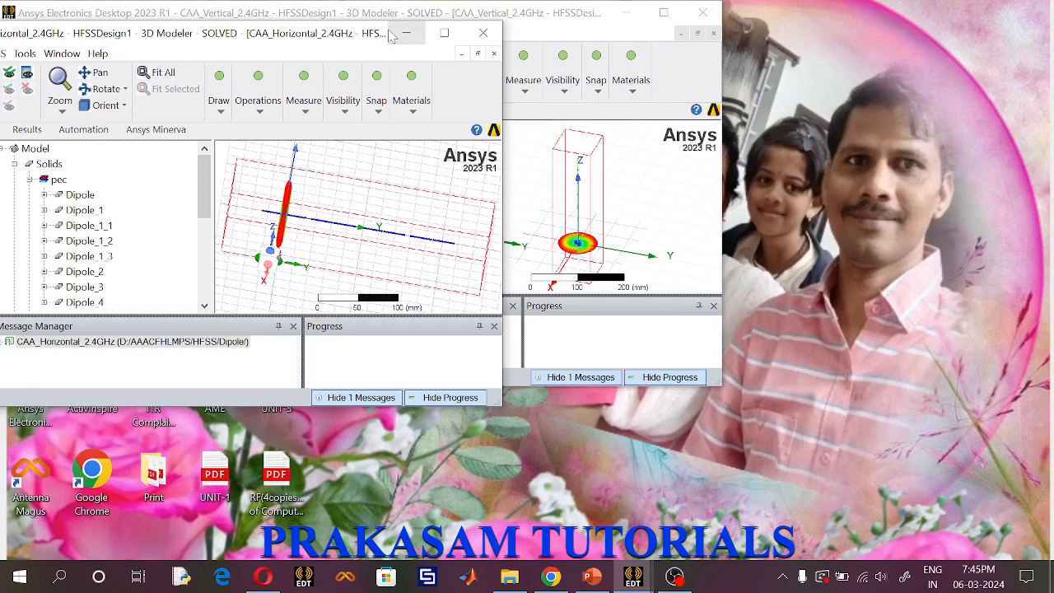
{"action": "left_click_drag", "start_coordinate": [357, 38], "coordinate": [354, 23]}
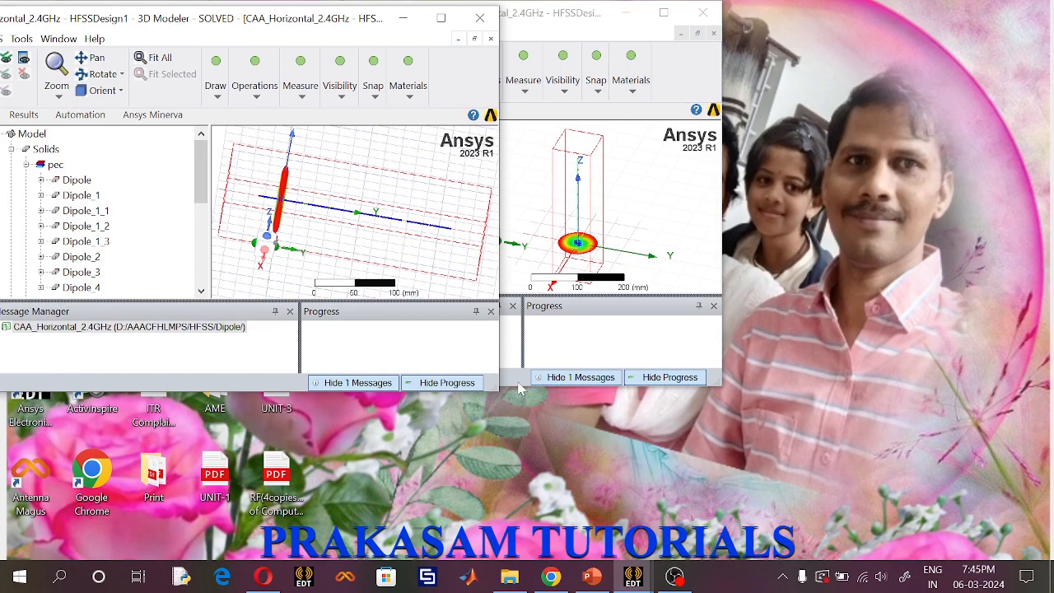
{"action": "left_click_drag", "start_coordinate": [516, 387], "coordinate": [536, 556]}
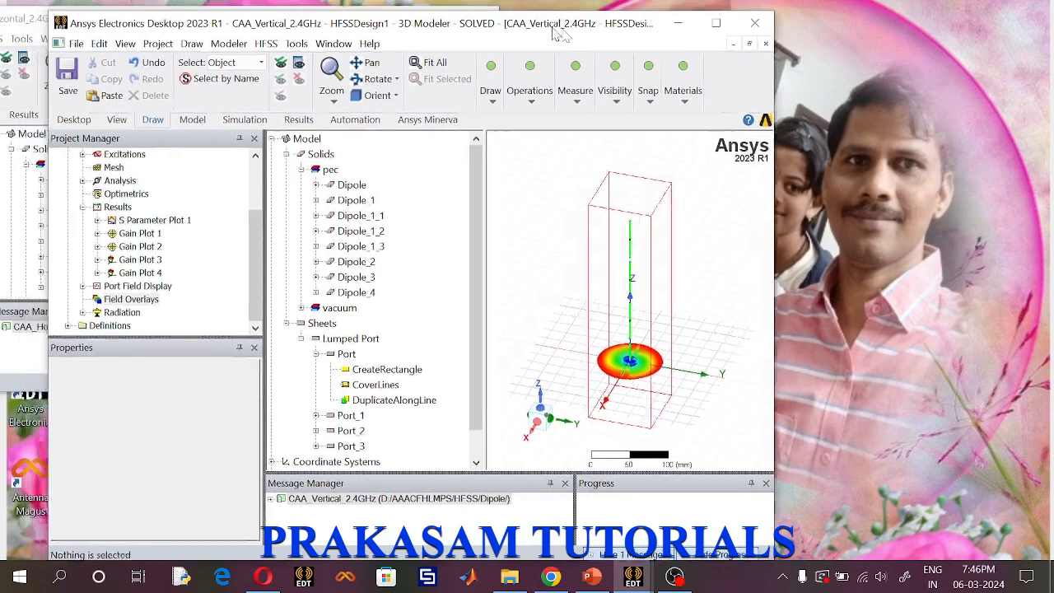
{"action": "left_click_drag", "start_coordinate": [408, 18], "coordinate": [737, 18]}
Make the horizontal array's window taller and wider beside the vertical array, and narrow its model tree to enlarge the 3D view.
{"action": "left_click", "coordinate": [233, 25]}
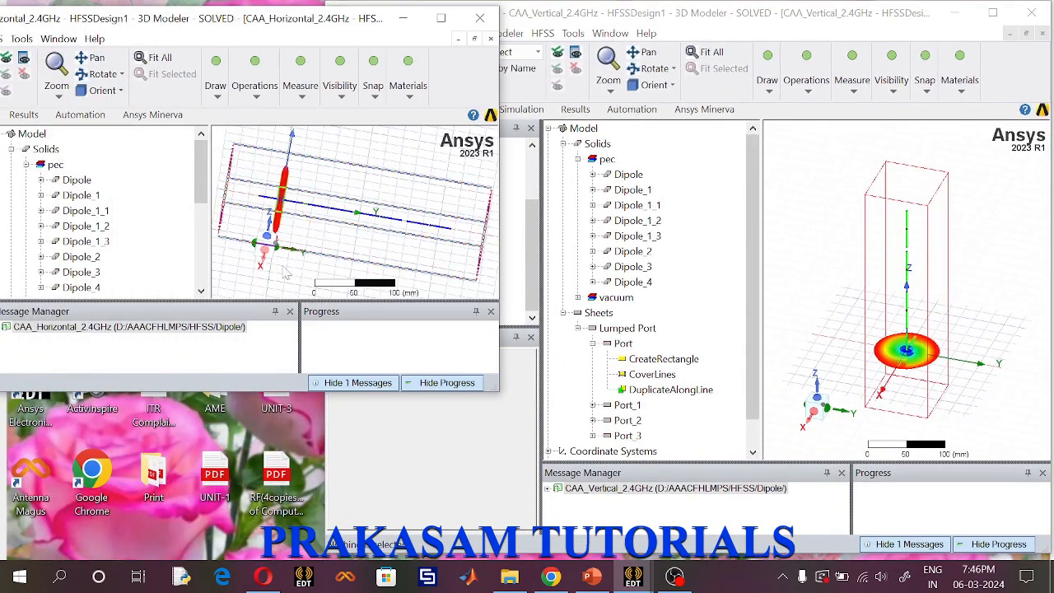
{"action": "left_click_drag", "start_coordinate": [256, 390], "coordinate": [278, 560]}
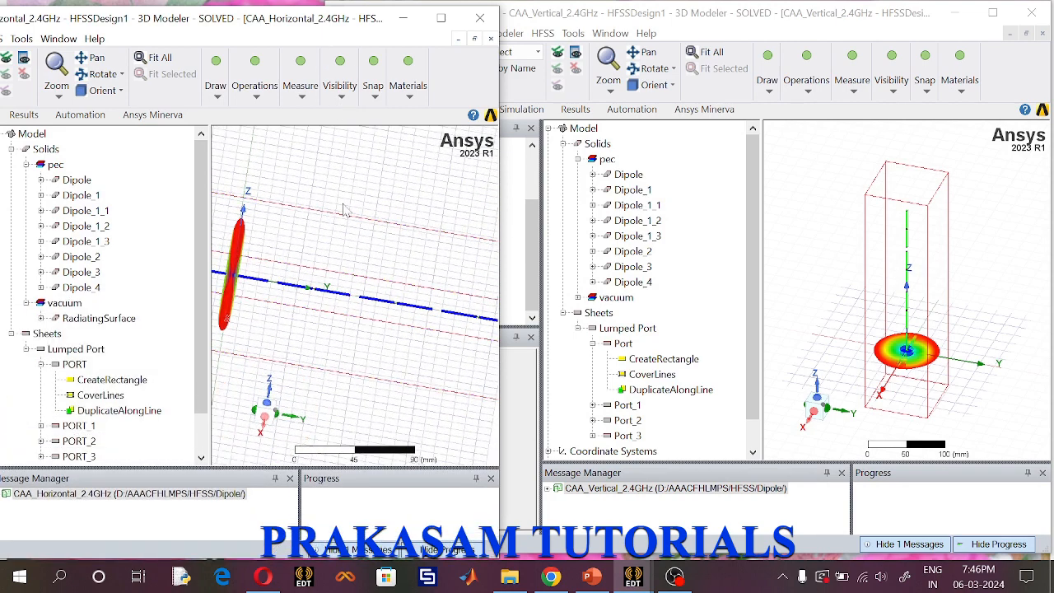
{"action": "left_click_drag", "start_coordinate": [314, 23], "coordinate": [585, 18]}
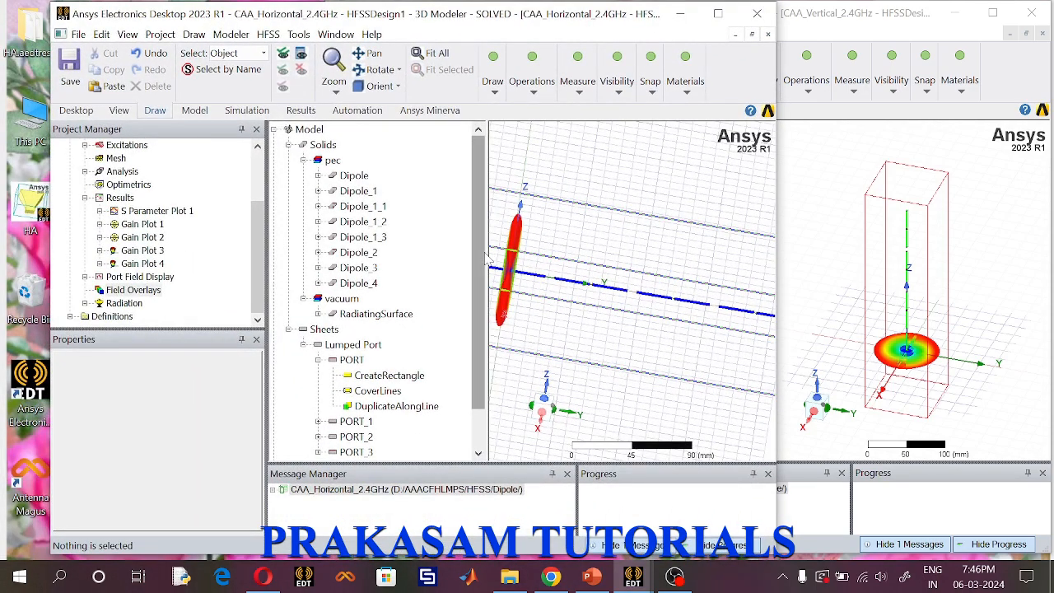
{"action": "left_click_drag", "start_coordinate": [487, 251], "coordinate": [417, 253]}
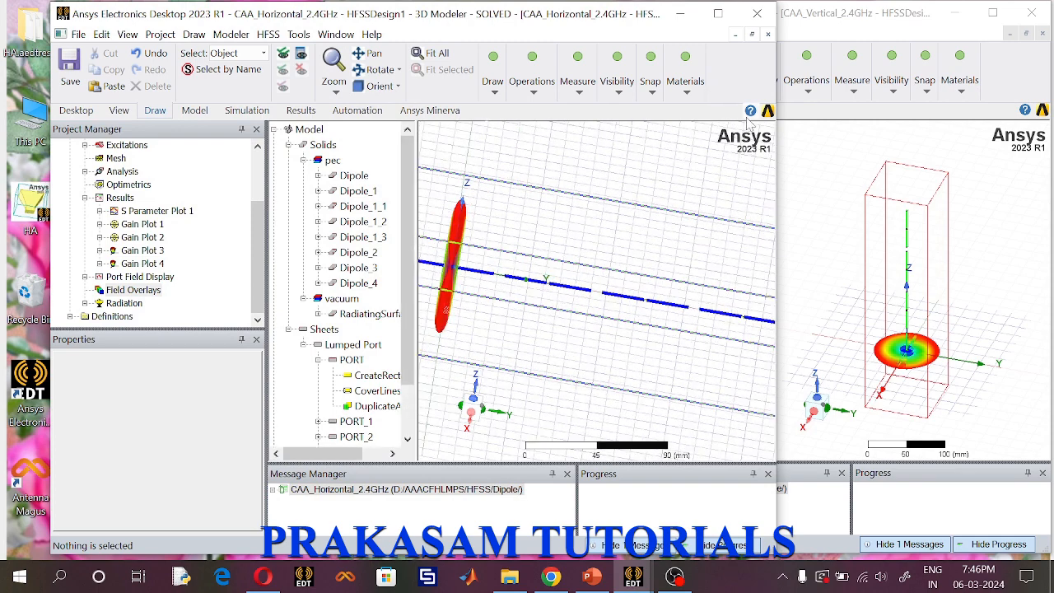
{"action": "left_click_drag", "start_coordinate": [780, 124], "coordinate": [834, 124]}
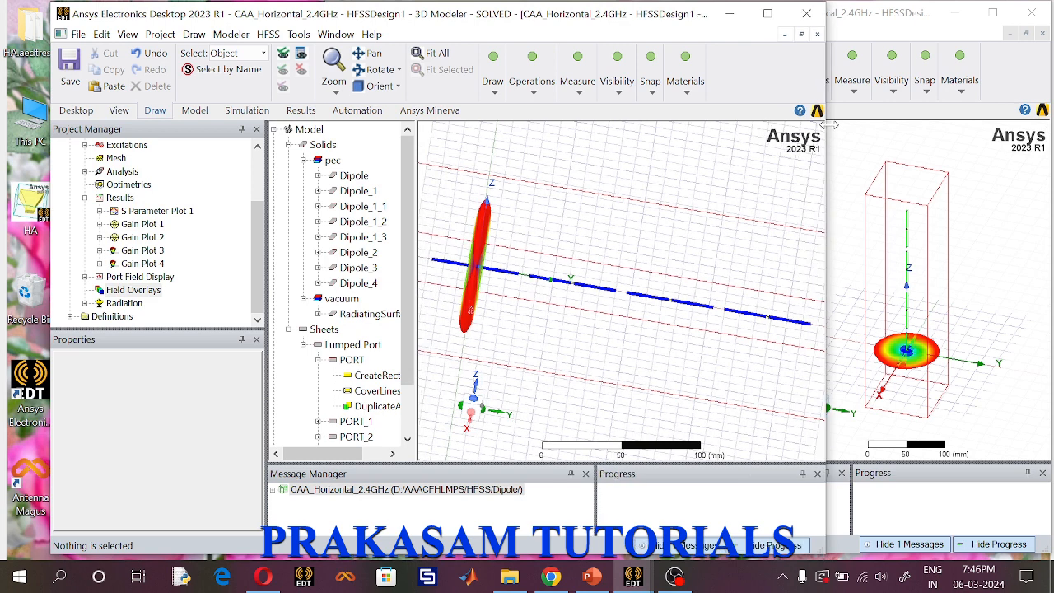